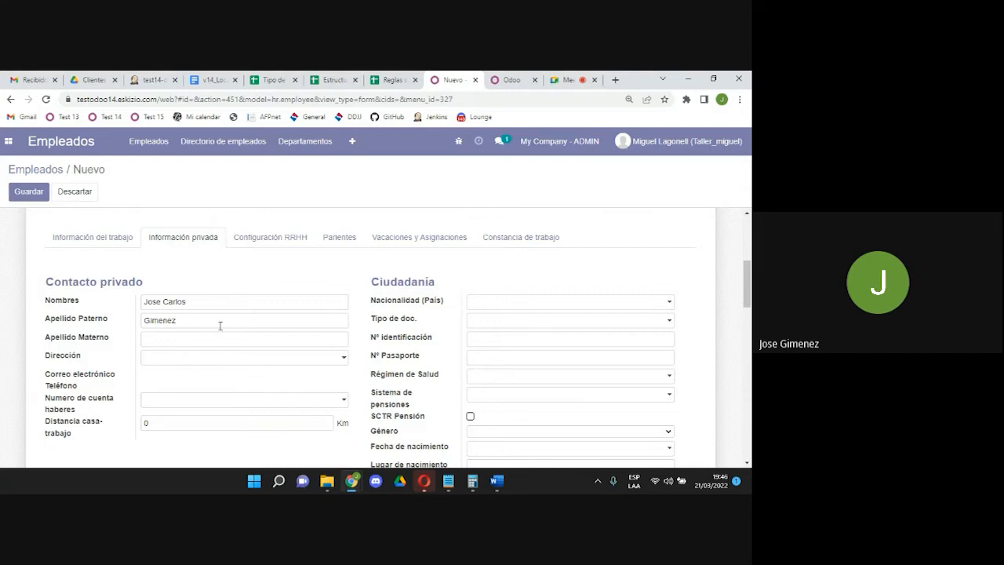
# Enter the employee's maternal surname on Información privada.
pyautogui.click(214, 338)
pyautogui.write('Ramirez')
pyautogui.click(212, 358)
pyautogui.click(225, 368)
# Start a new Dirección contact named with the employee's full name via 'Crear y editar...'.
pyautogui.click(196, 360)
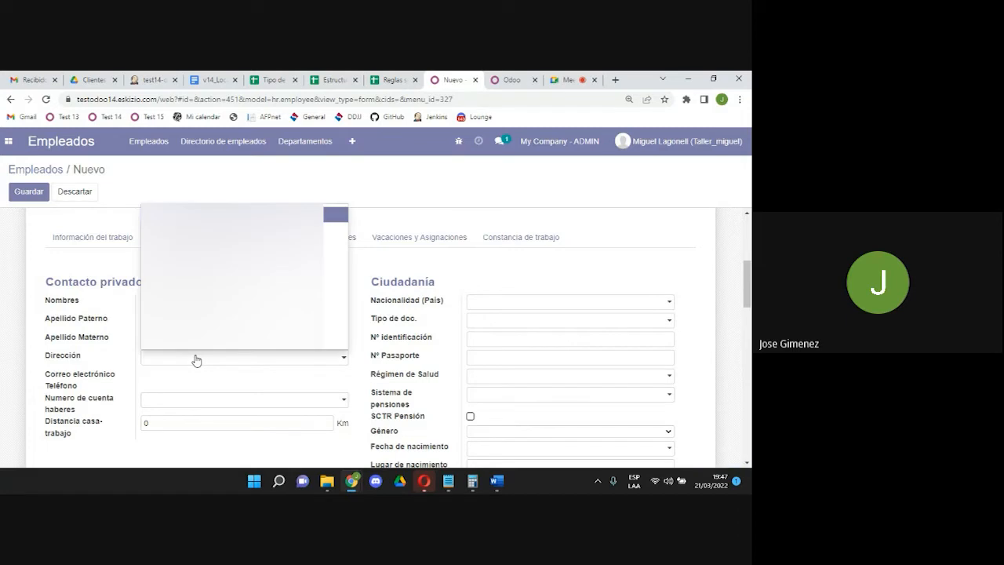
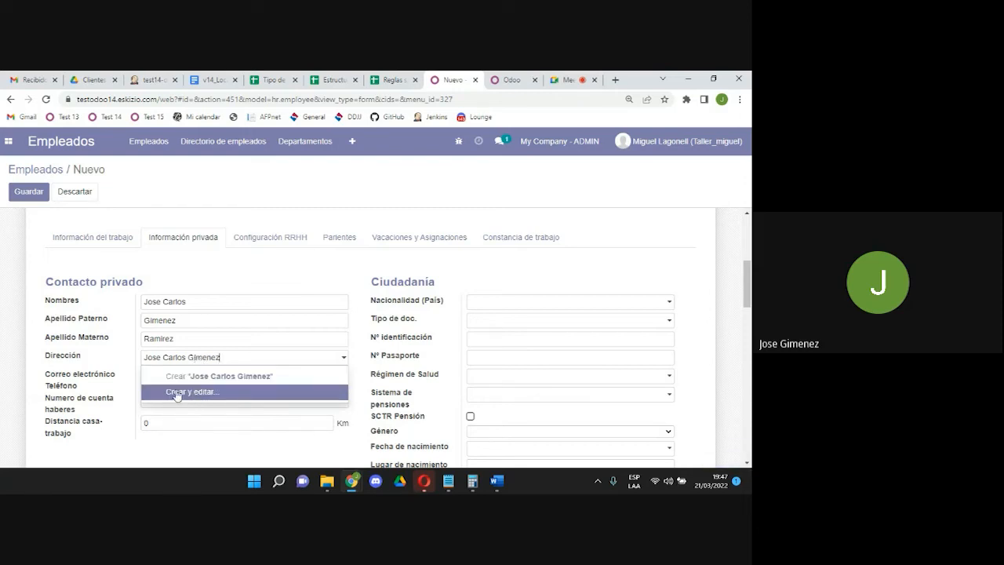
pyautogui.click(181, 393)
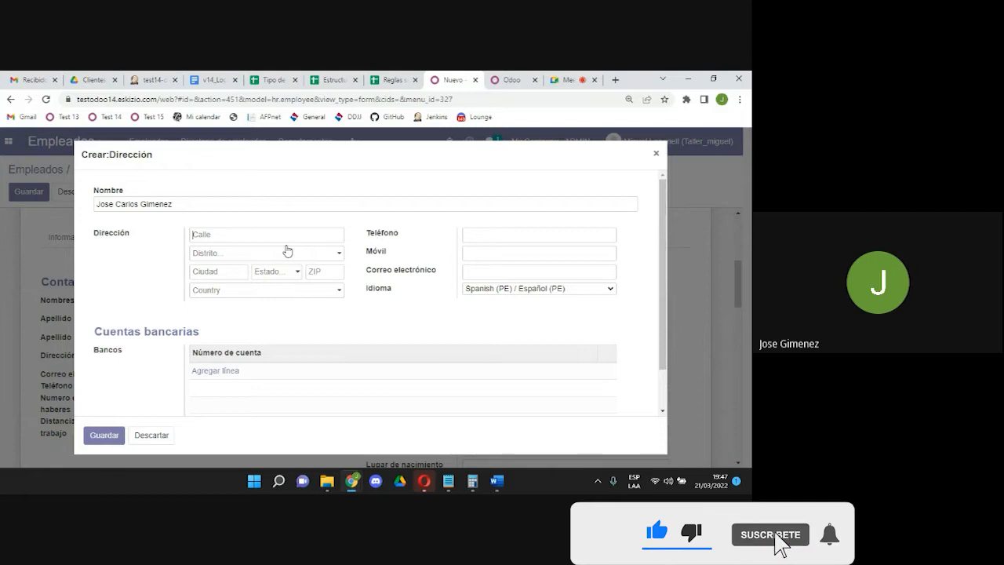
# Enter Lima as the address contact's street, leaving the district empty.
pyautogui.write('Lima')
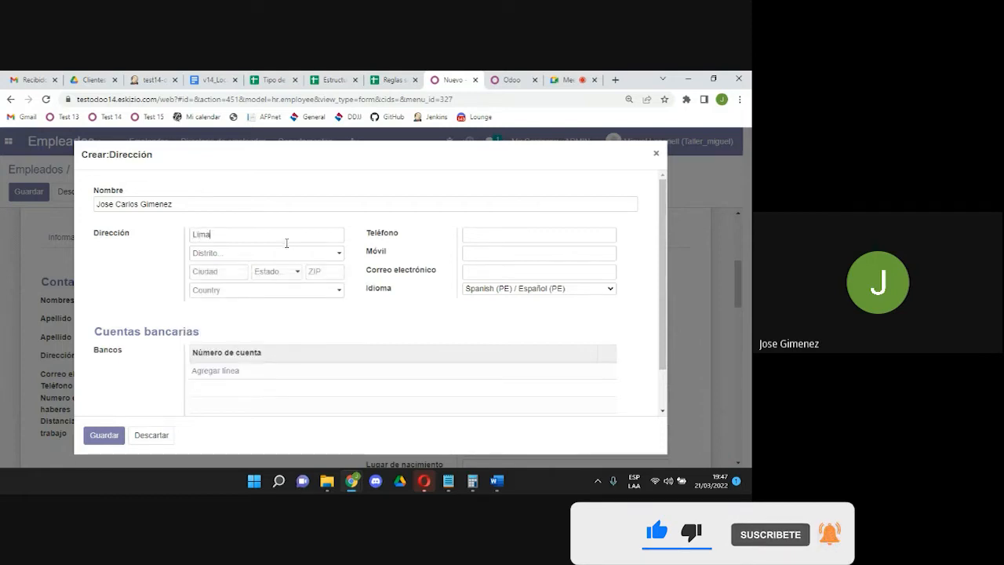
pyautogui.click(290, 252)
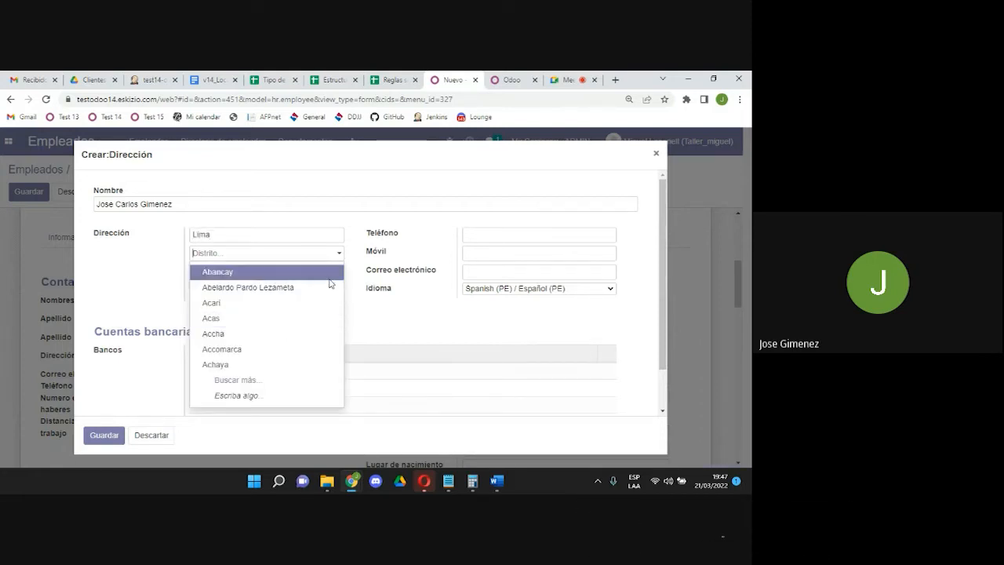
pyautogui.click(407, 331)
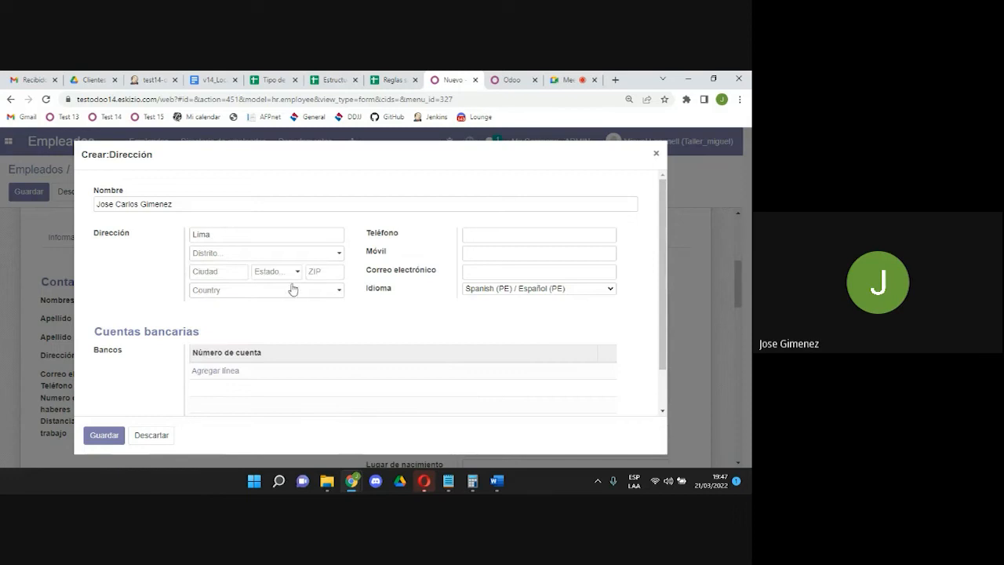
# Fill in the contact's e-mail, drop the empty bank line, and save the contact.
pyautogui.click(503, 241)
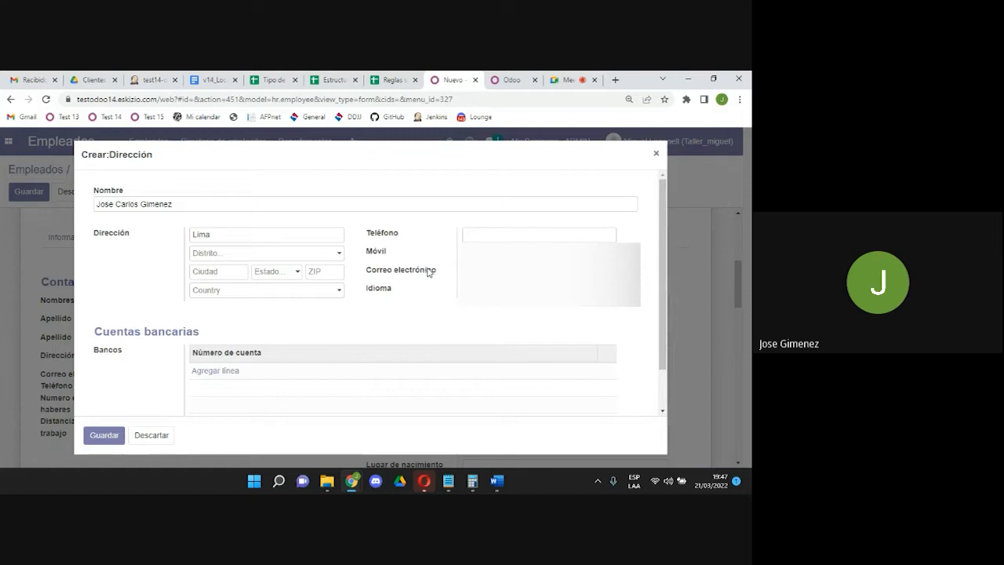
pyautogui.moveTo(429, 272)
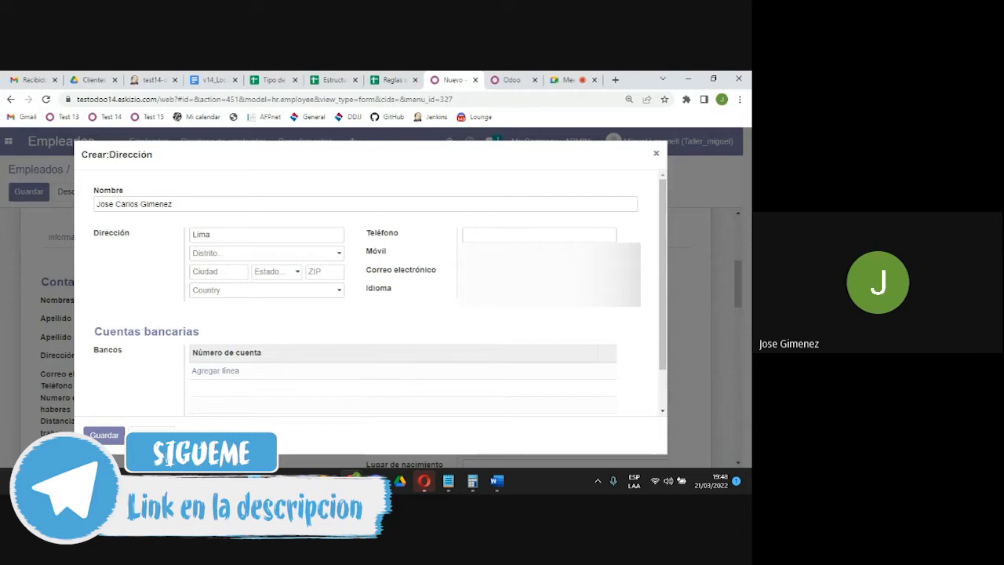
pyautogui.press('alt')
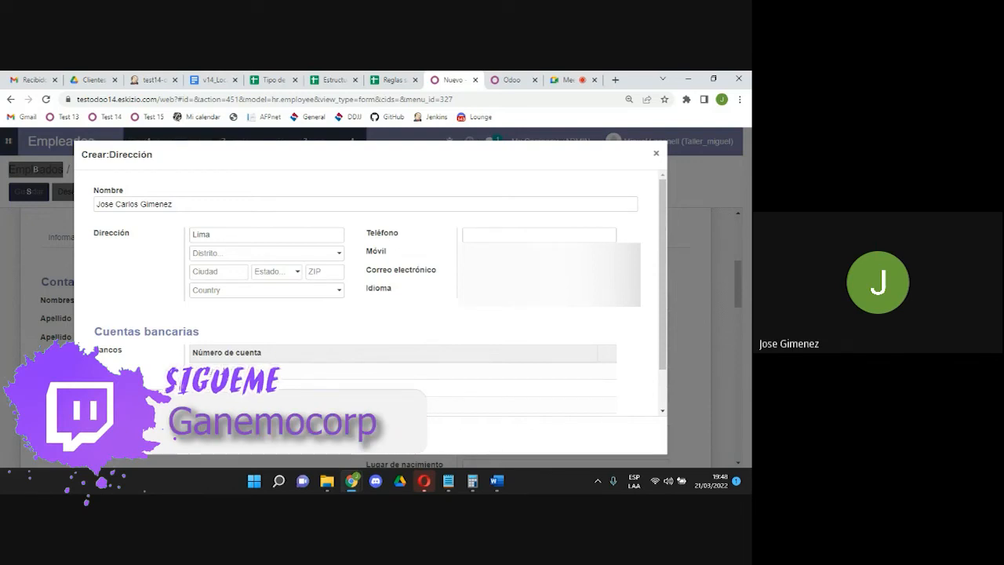
pyautogui.scroll(-1, 415, 242)
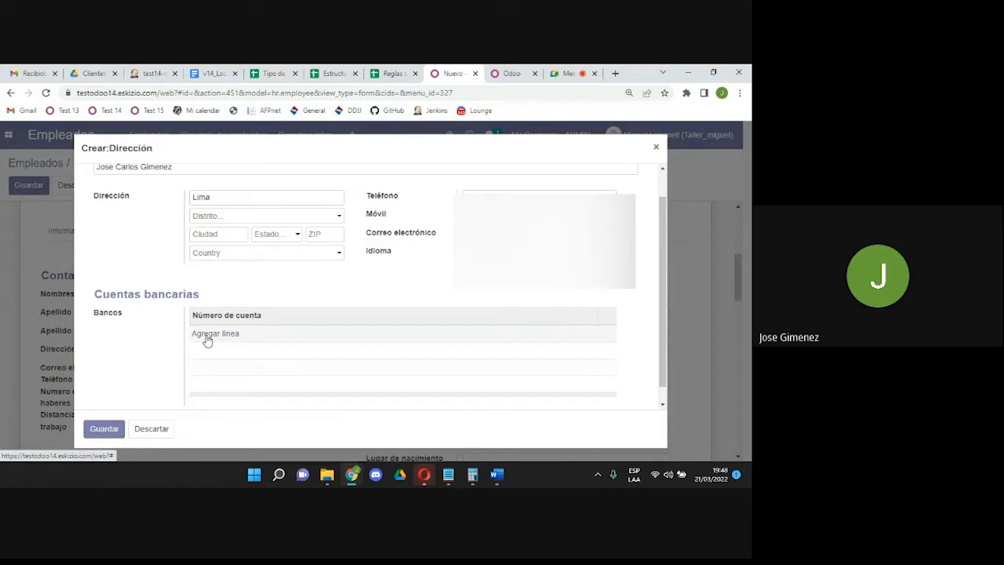
pyautogui.click(207, 334)
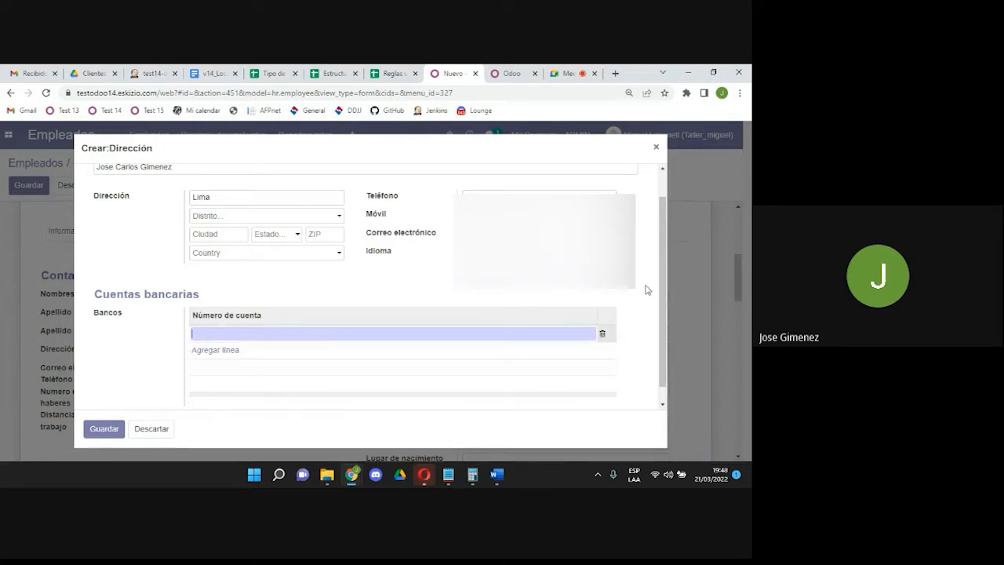
pyautogui.click(602, 333)
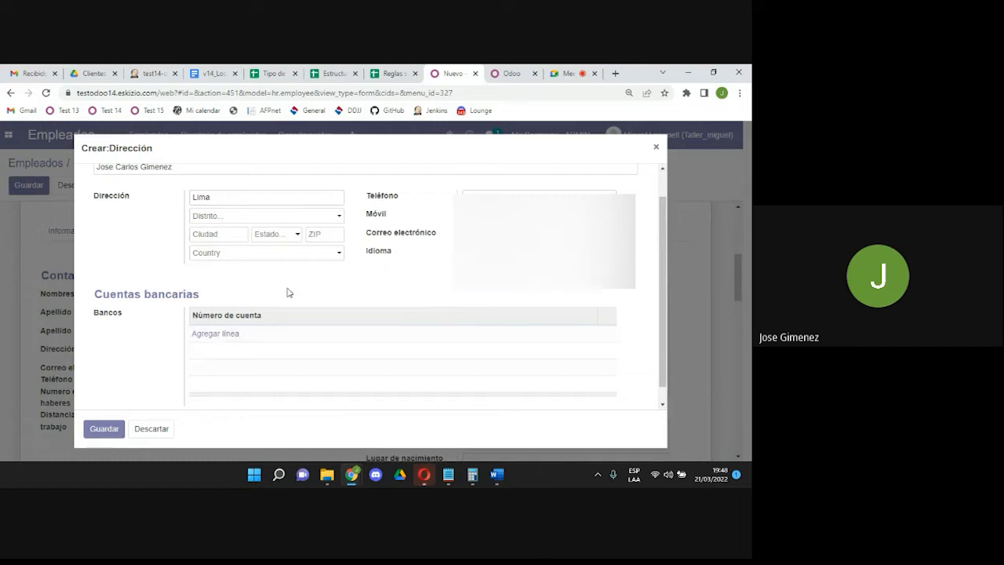
pyautogui.click(108, 430)
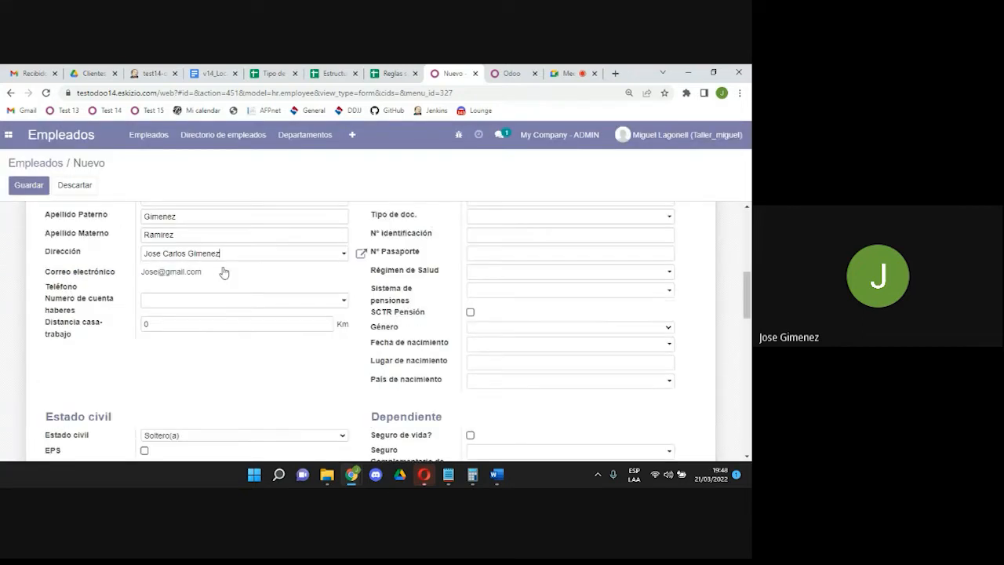
# Create the salary account from 'Numero de cuenta haberes' and set its type to Sueldo.
pyautogui.click(157, 306)
pyautogui.write('1')
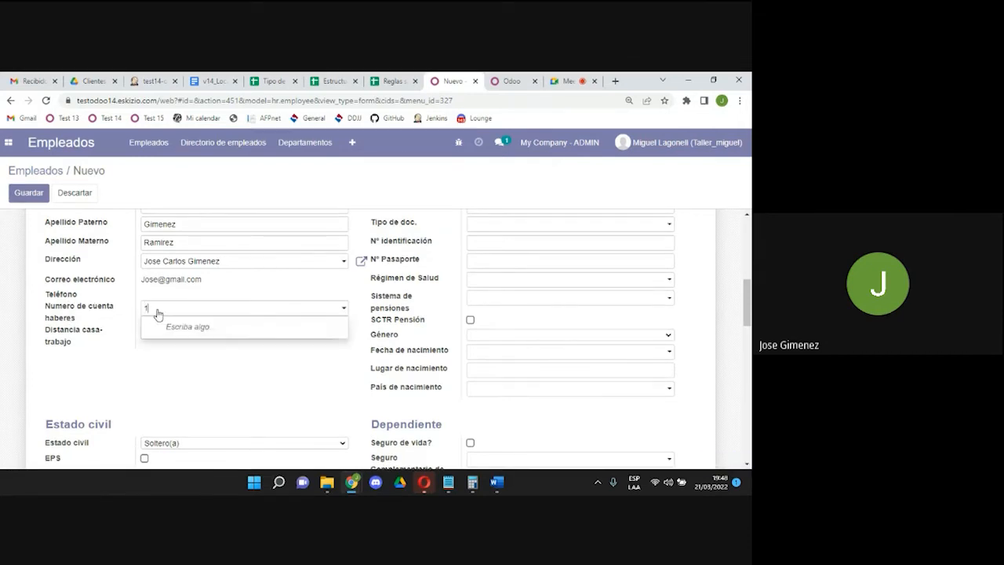
pyautogui.click(185, 340)
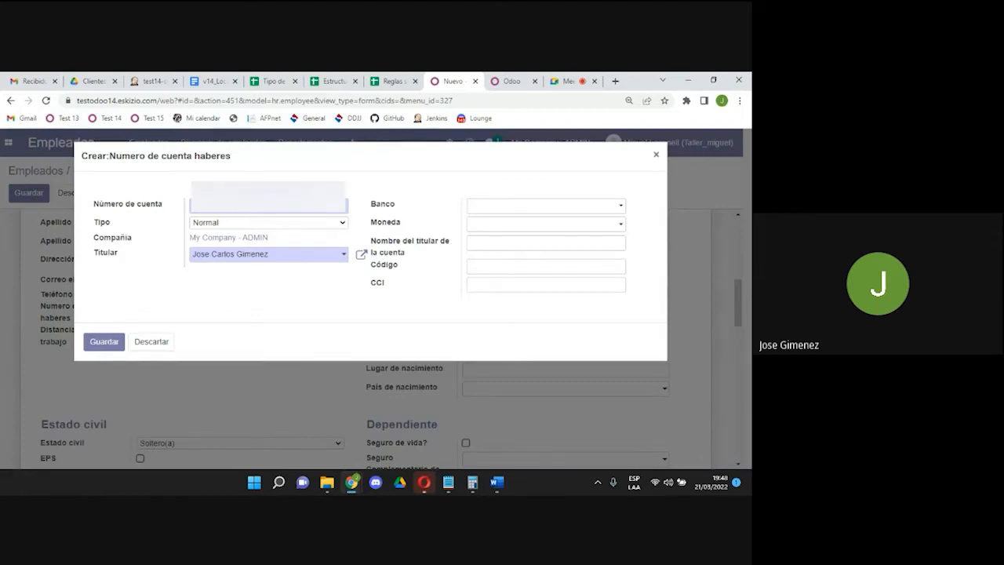
pyautogui.click(247, 227)
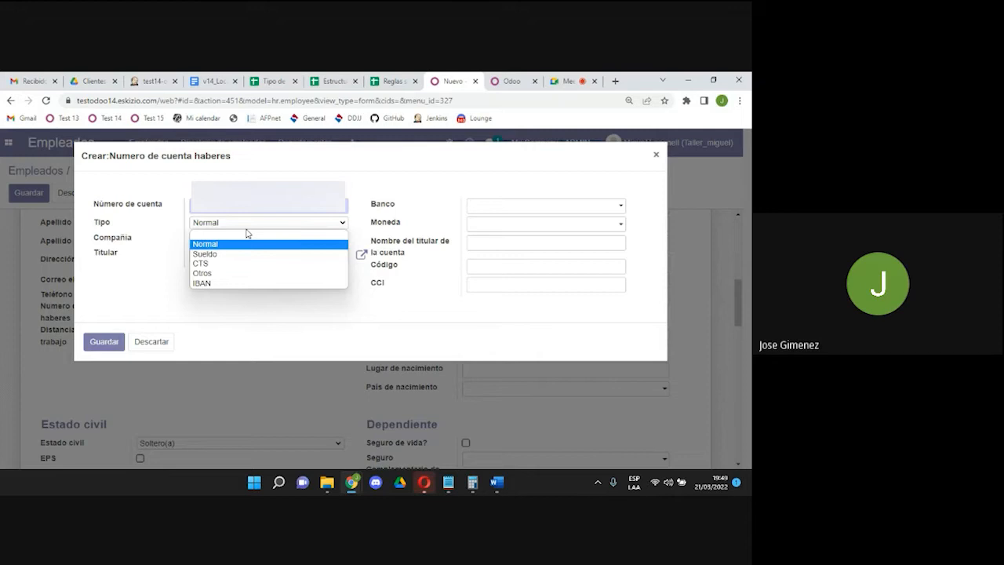
pyautogui.click(237, 254)
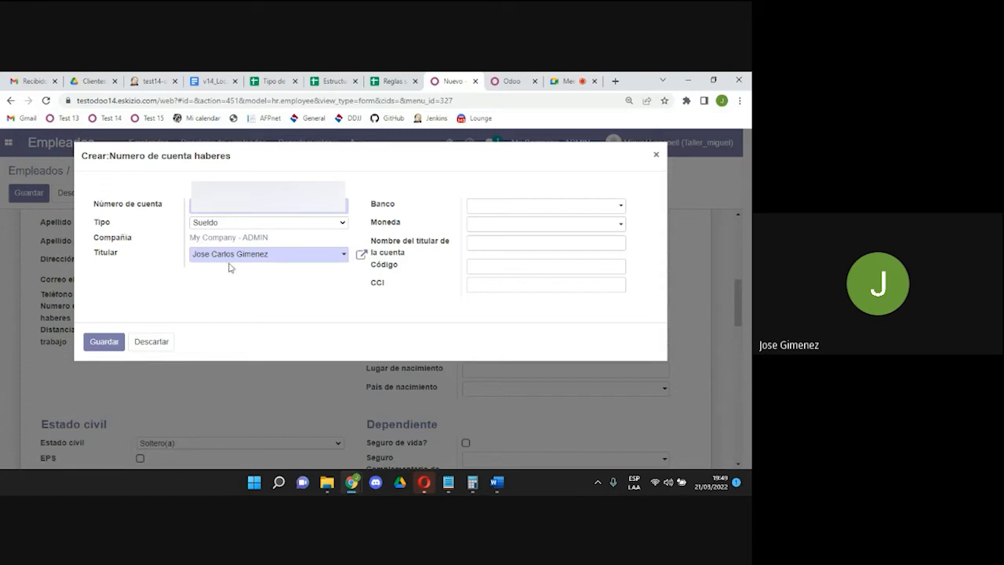
# Give the salary account bank BCP, currency PEN and the holder name, then save it.
pyautogui.click(475, 208)
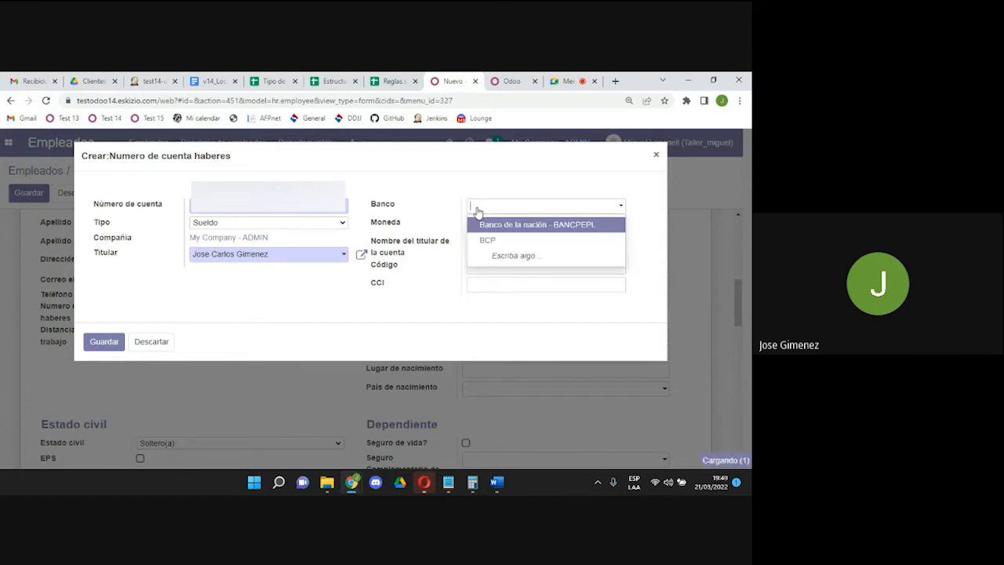
pyautogui.click(485, 240)
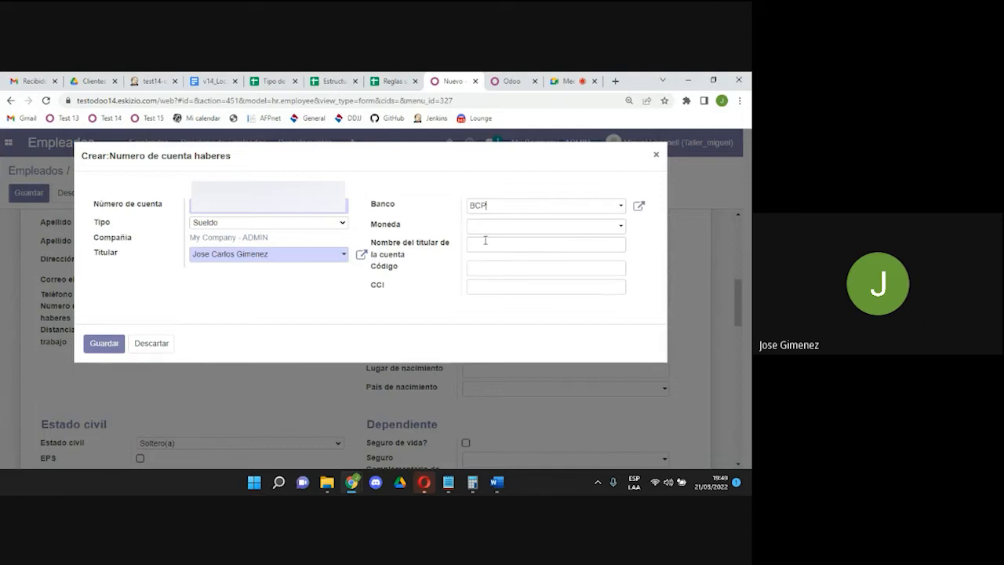
pyautogui.click(638, 207)
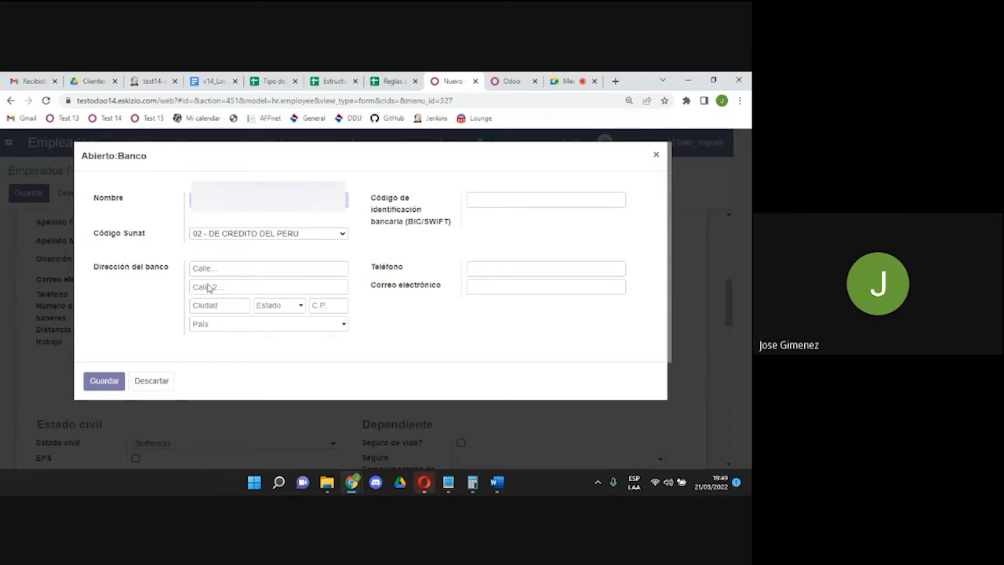
pyautogui.click(107, 381)
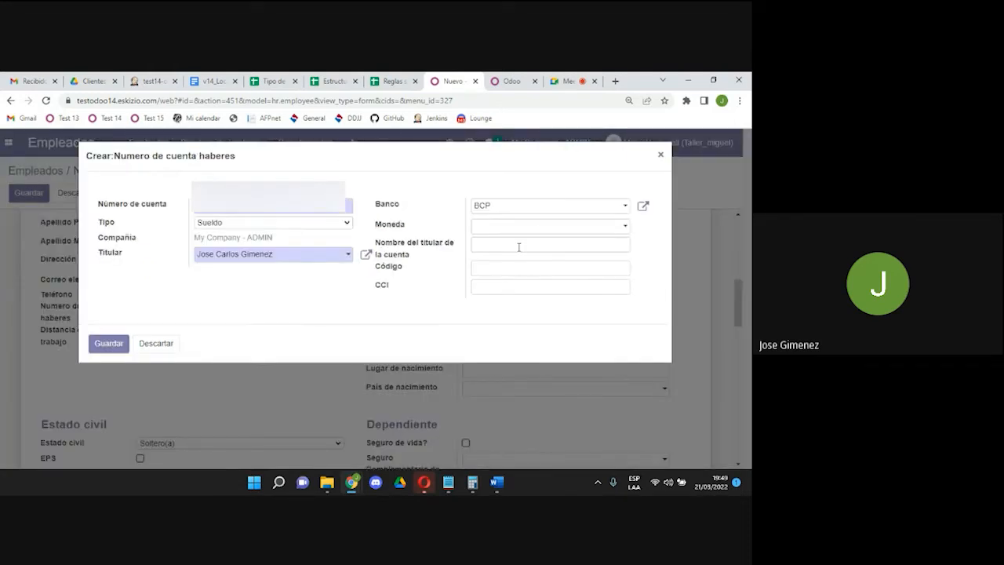
pyautogui.click(533, 227)
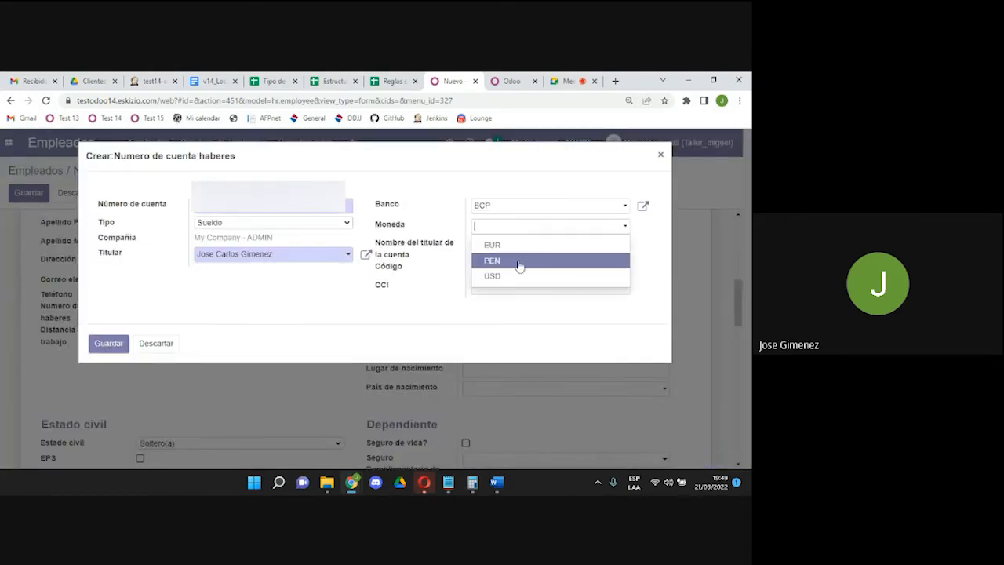
pyautogui.click(519, 262)
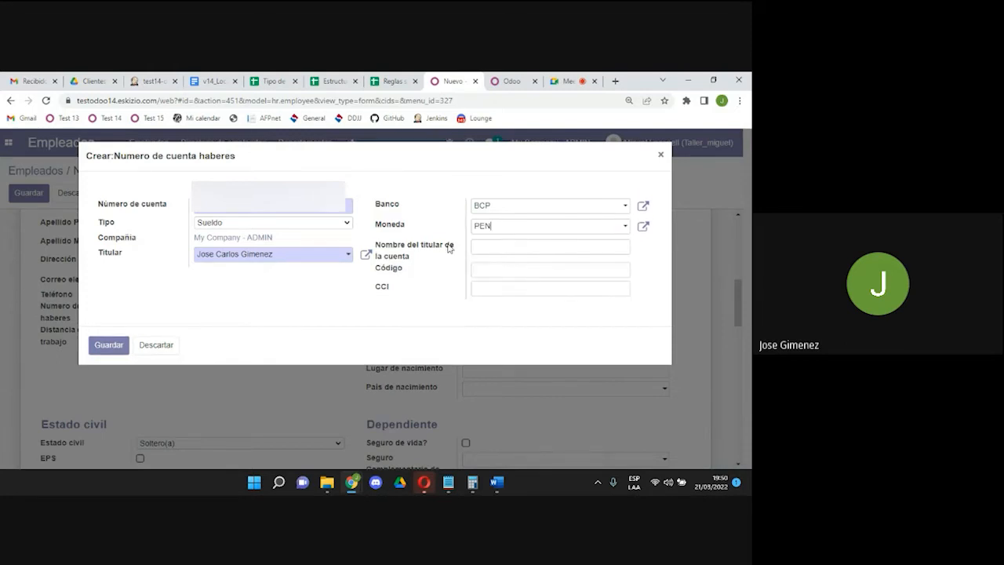
pyautogui.moveTo(298, 254); pyautogui.dragTo(176, 249)
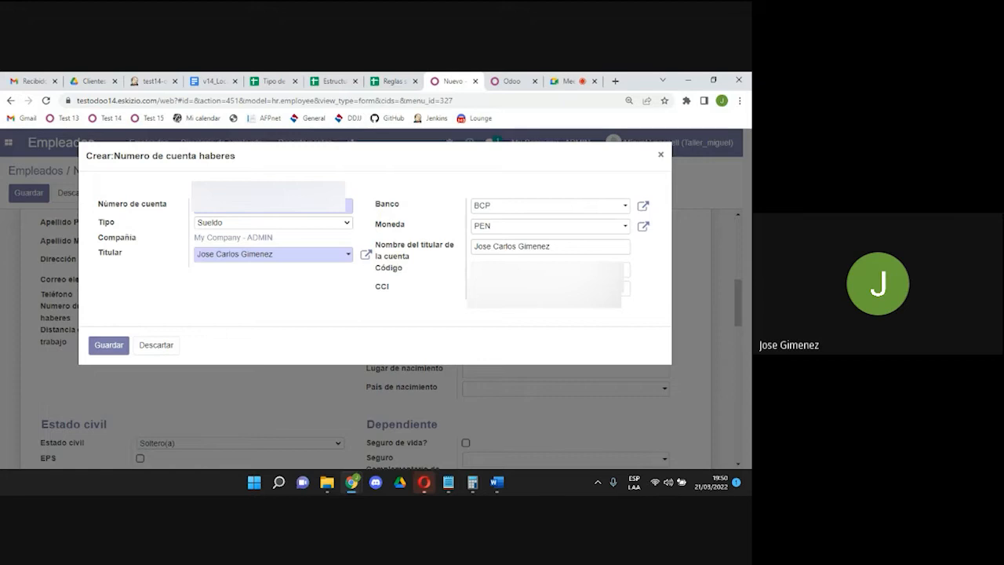
pyautogui.click(109, 346)
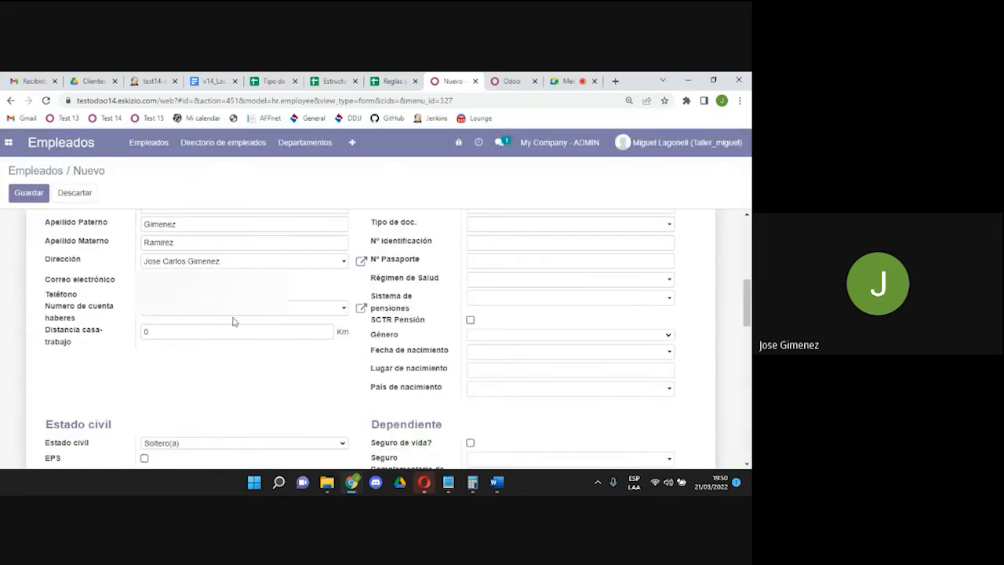
# Save the employee record, check its address contact, and return to the employee.
pyautogui.click(37, 193)
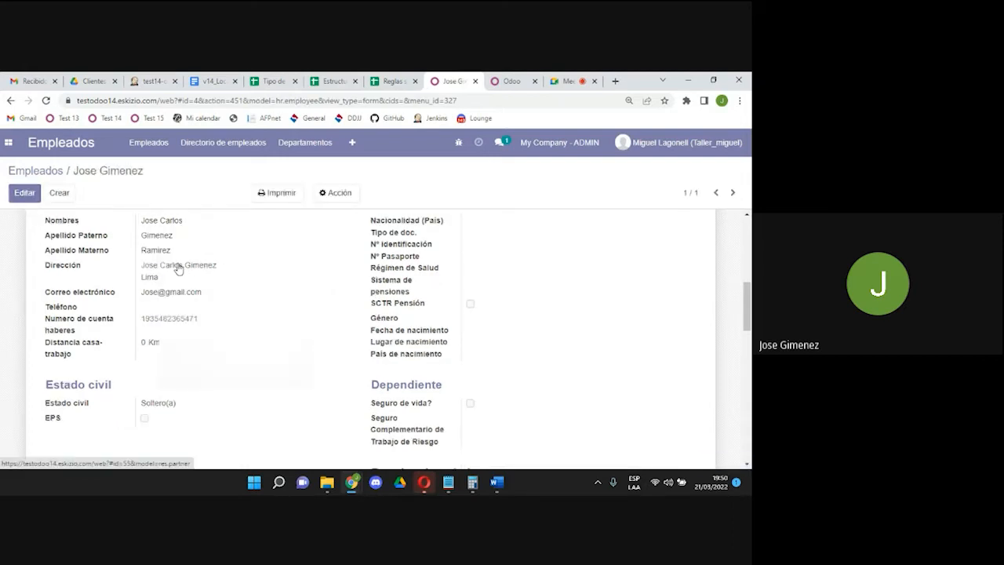
pyautogui.click(178, 267)
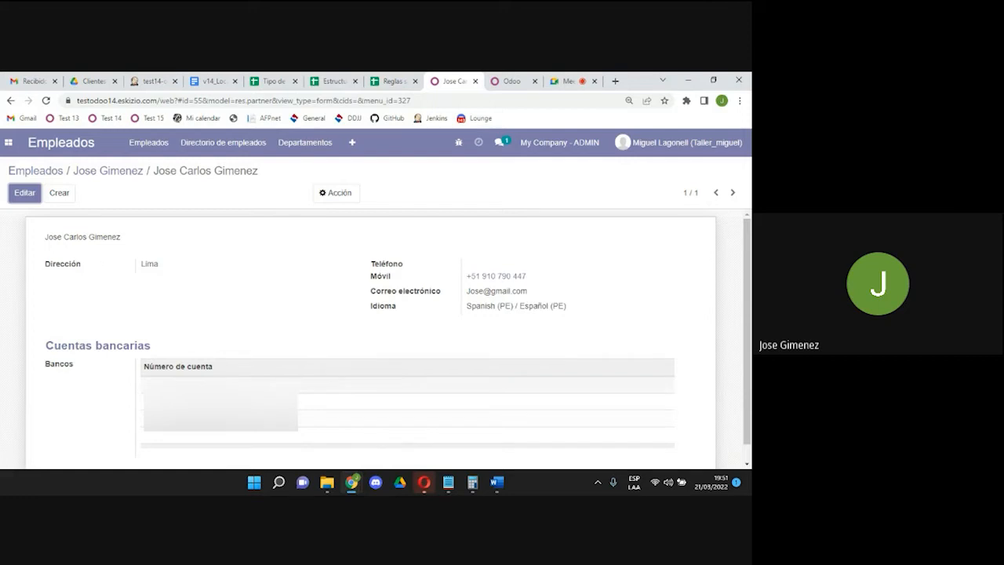
pyautogui.click(123, 170)
# Edit the employee and re-enter the salary account number, creating it with full details.
pyautogui.click(24, 192)
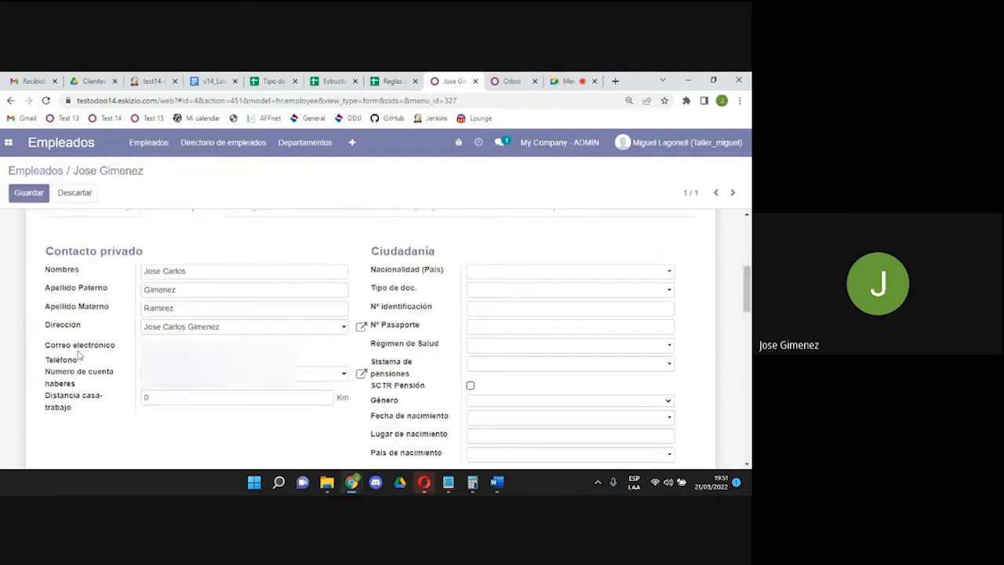
pyautogui.press('BackSpace')
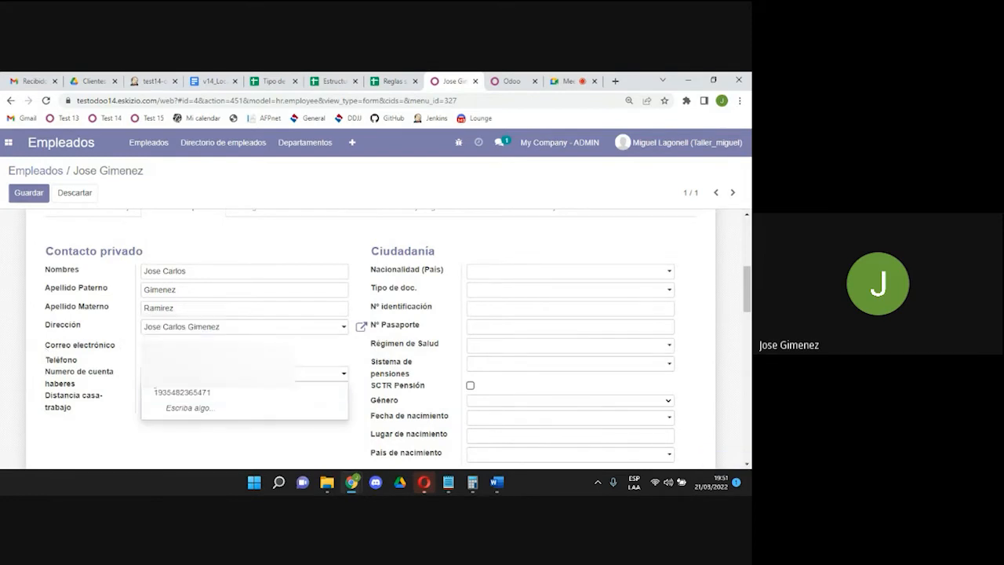
pyautogui.write('12')
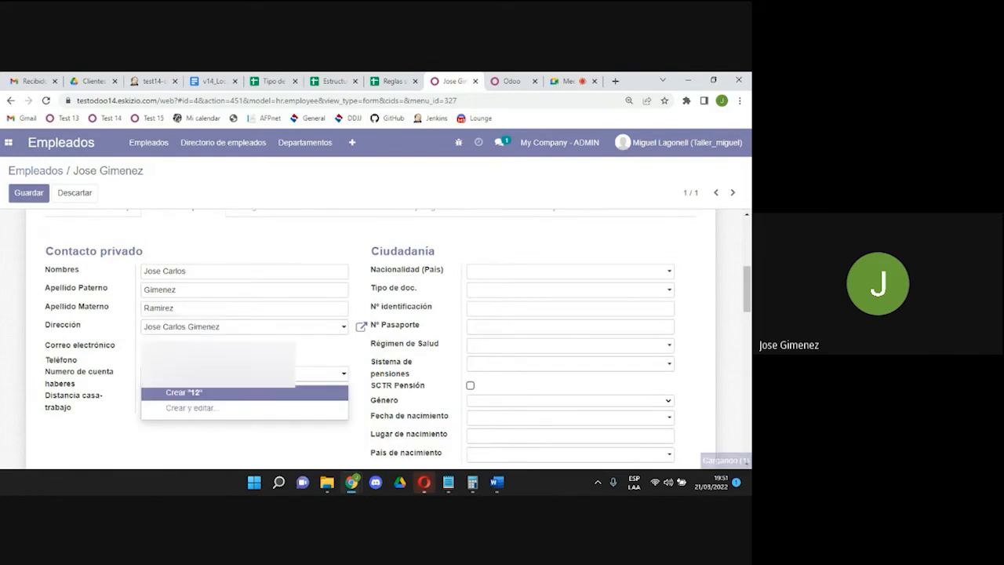
pyautogui.click(196, 408)
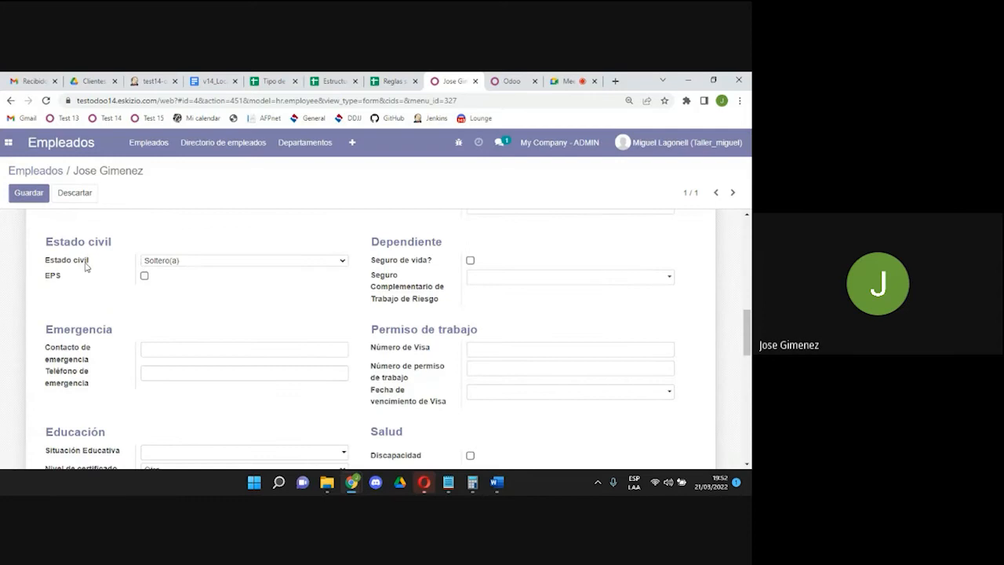
# Tick EPS coverage and choose the PACIFICO-2022 policy.
pyautogui.moveTo(86, 266)
pyautogui.click(145, 276)
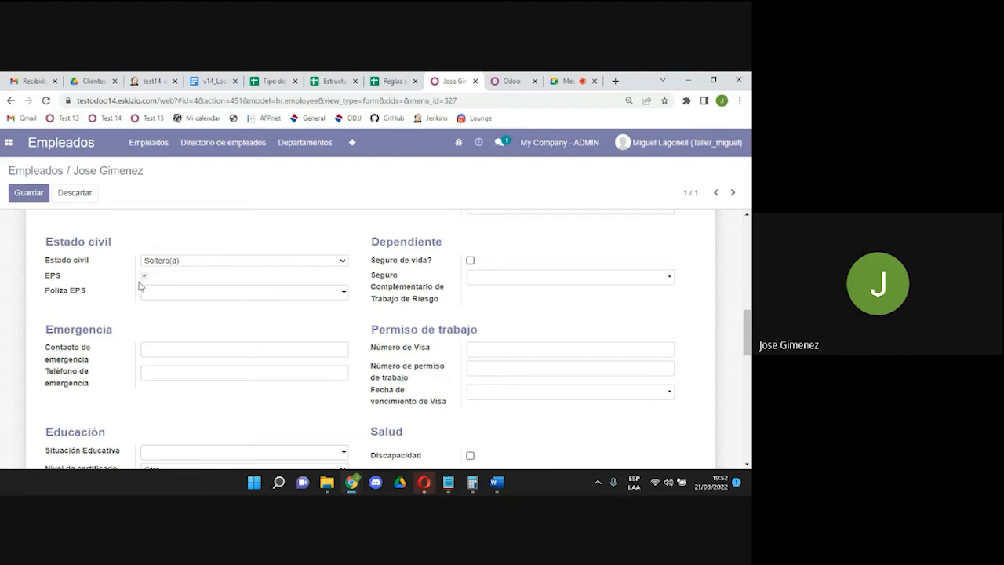
pyautogui.click(151, 293)
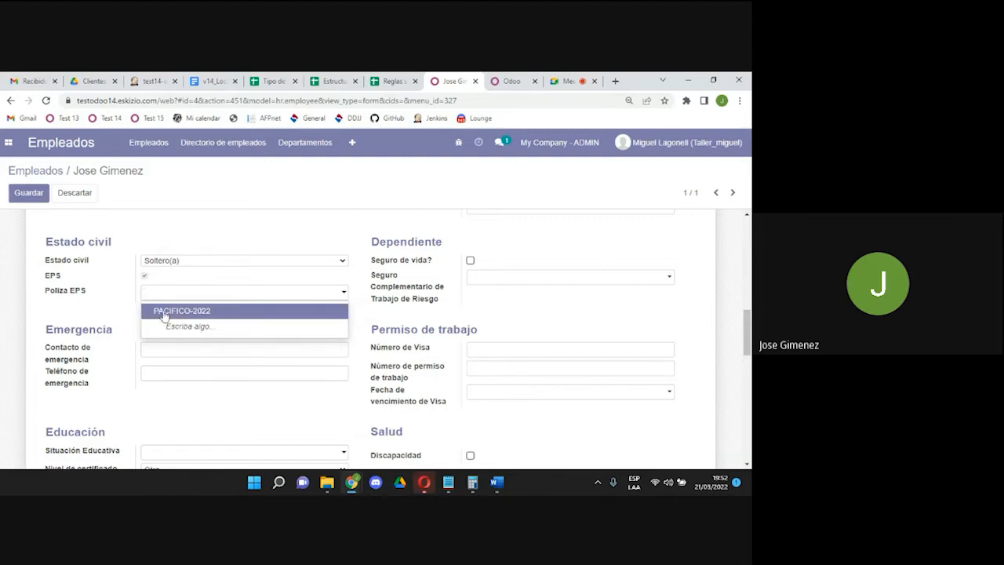
pyautogui.click(183, 311)
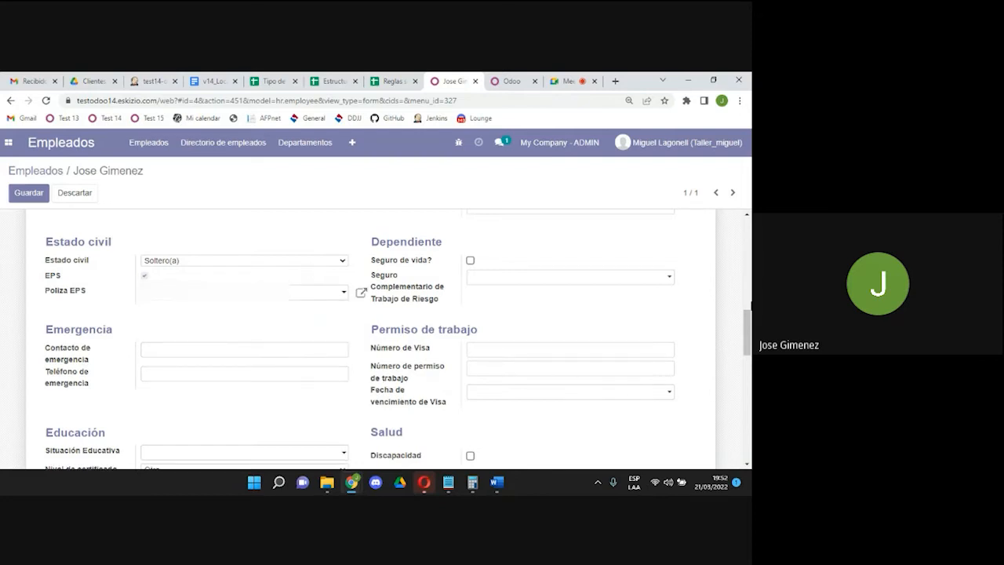
pyautogui.scroll(-1, 750, 330)
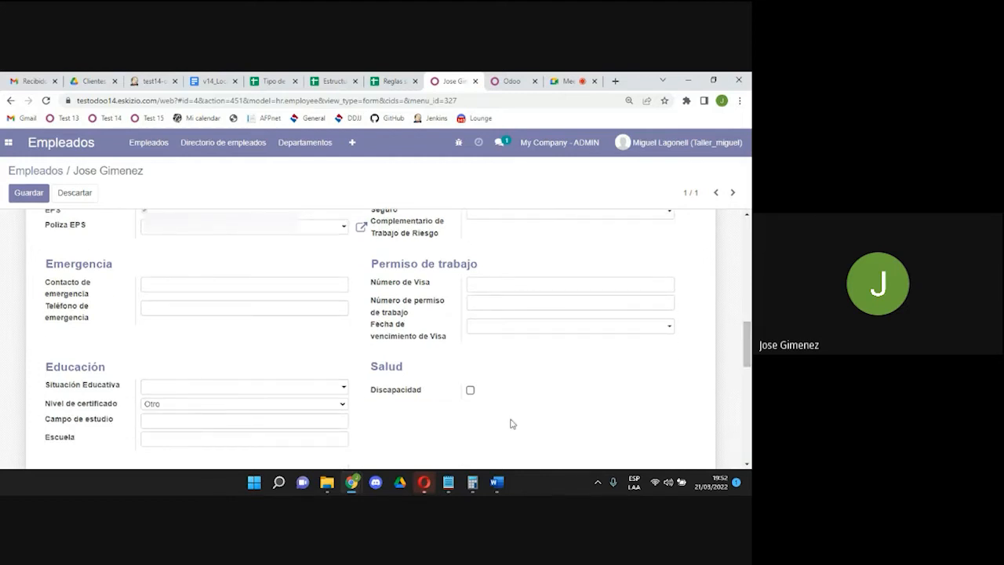
# Tick the Campo 1 option under Otros, keeping its amount at 0.00.
pyautogui.scroll(-1, 745, 332)
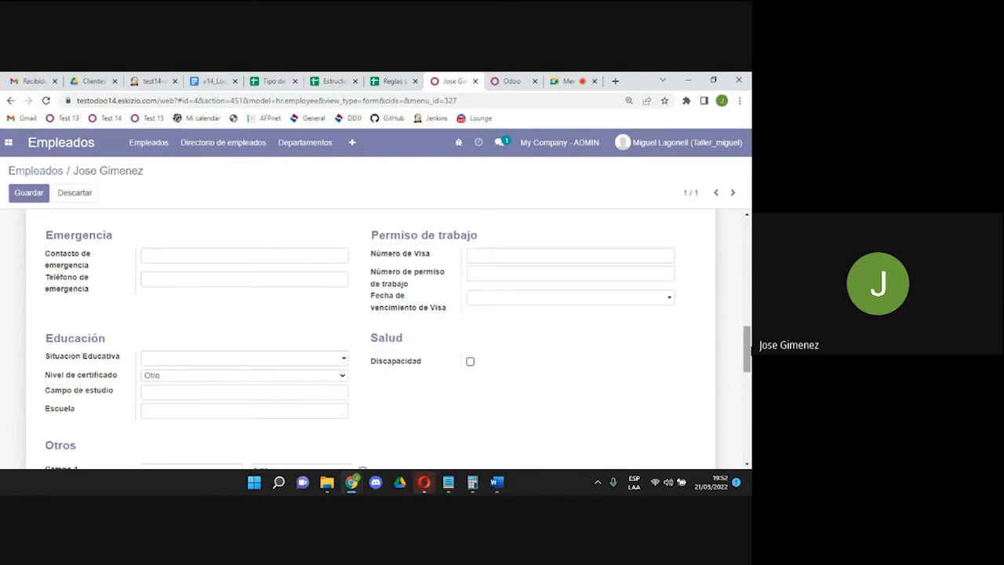
pyautogui.moveTo(750, 352); pyautogui.dragTo(750, 371)
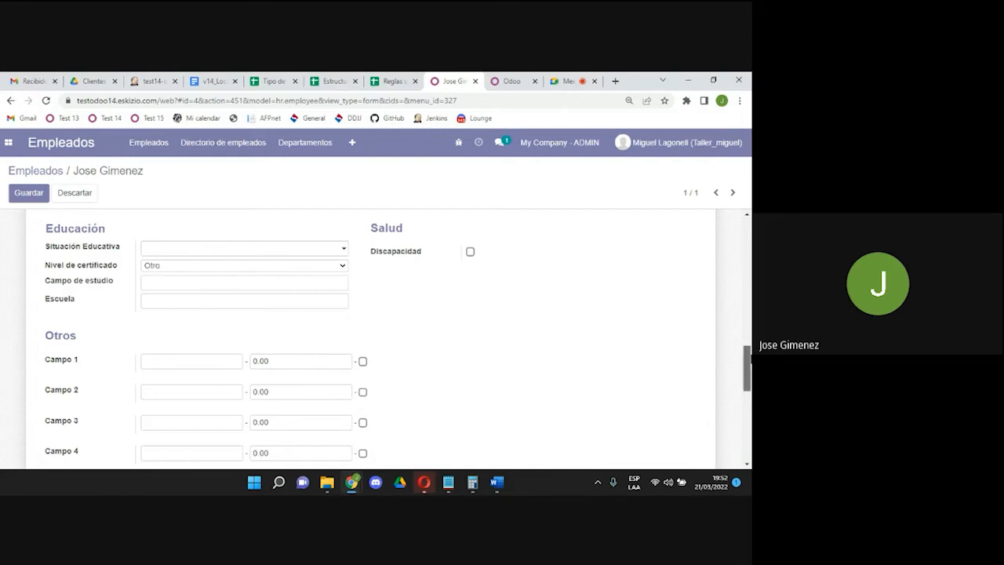
pyautogui.moveTo(747, 365); pyautogui.dragTo(747, 398)
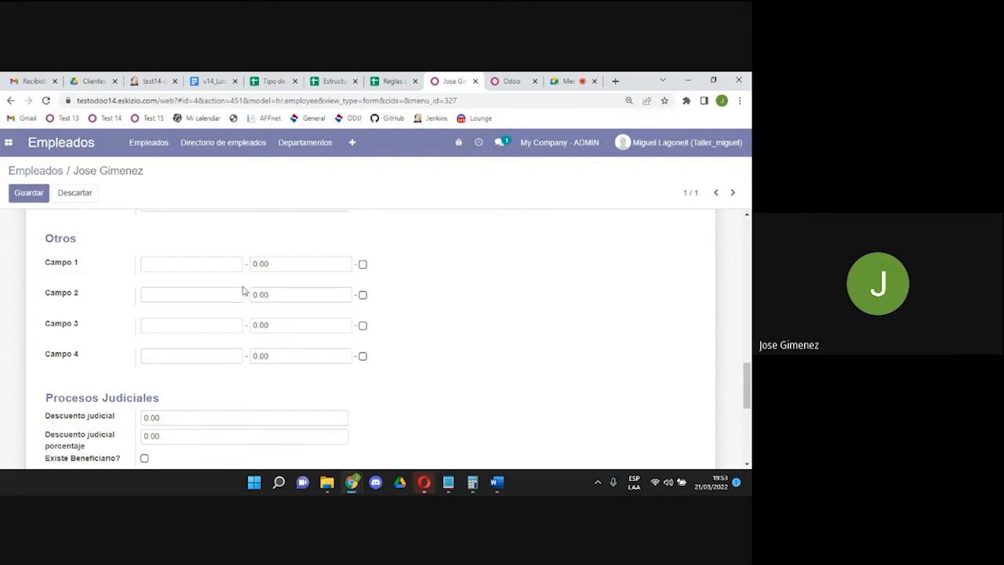
pyautogui.click(266, 264)
pyautogui.doubleClick(265, 264)
pyautogui.click(363, 265)
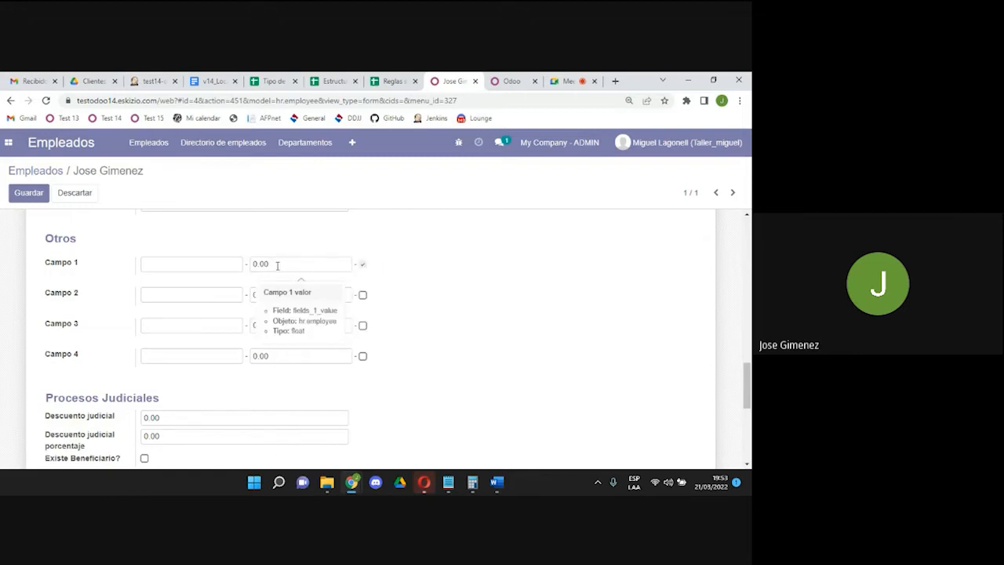
pyautogui.click(277, 265)
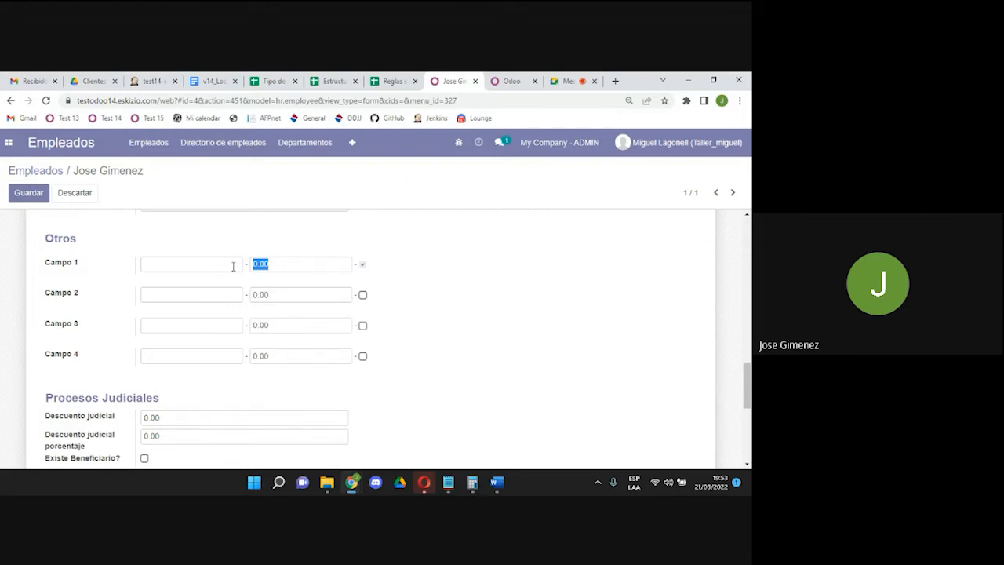
pyautogui.click(362, 272)
# Review the Descuento judicial amount and percentage, both left at 0.00.
pyautogui.moveTo(750, 376); pyautogui.dragTo(750, 411)
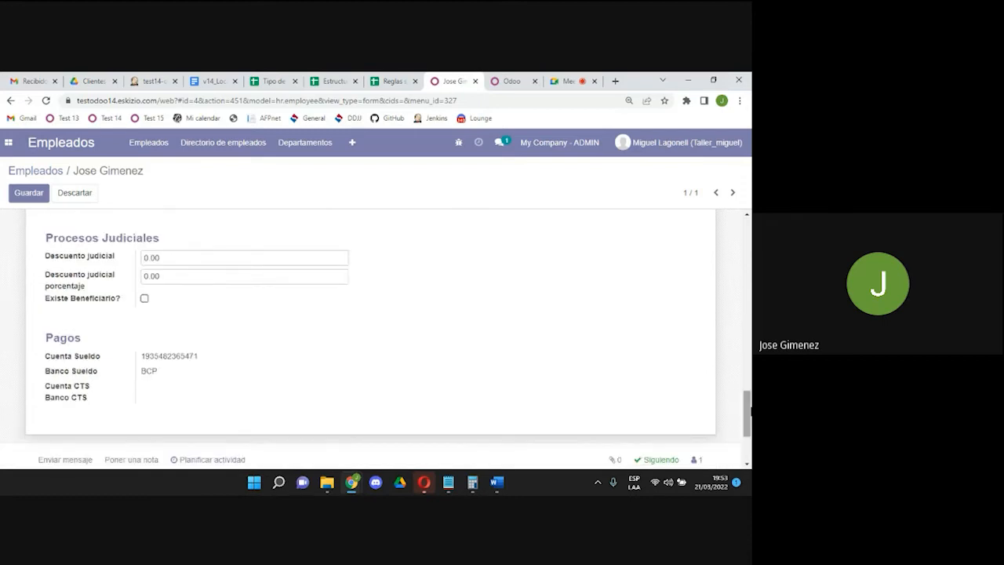
pyautogui.click(177, 257)
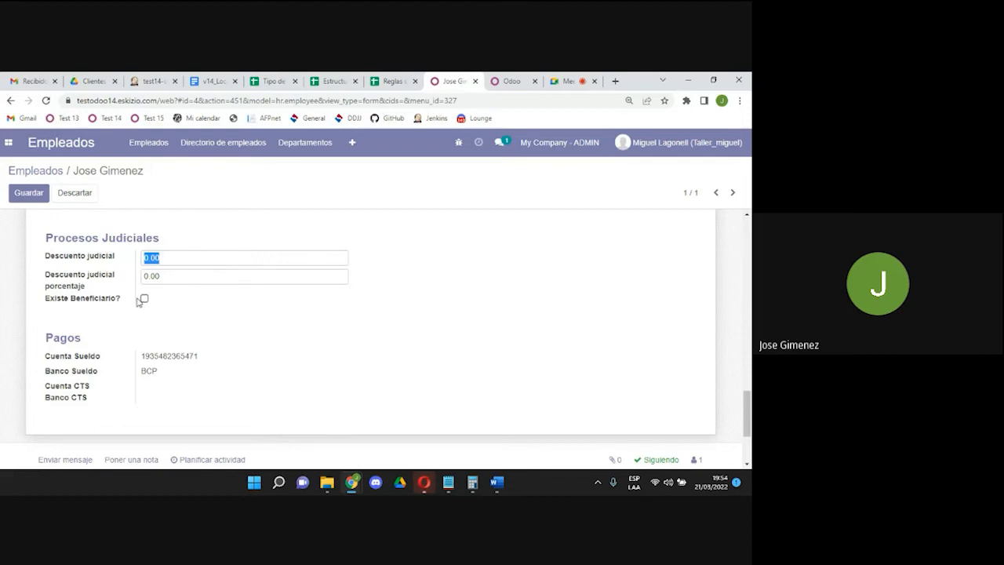
pyautogui.click(185, 259)
pyautogui.moveTo(171, 259); pyautogui.dragTo(112, 277)
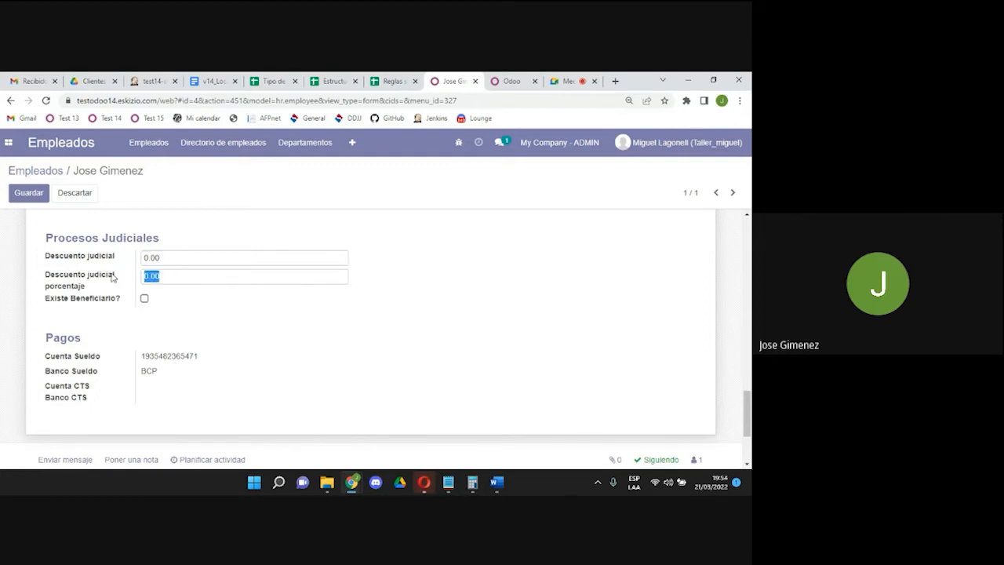
# Tick 'Existe Beneficiario?' and pick the beneficiary contact.
pyautogui.click(144, 298)
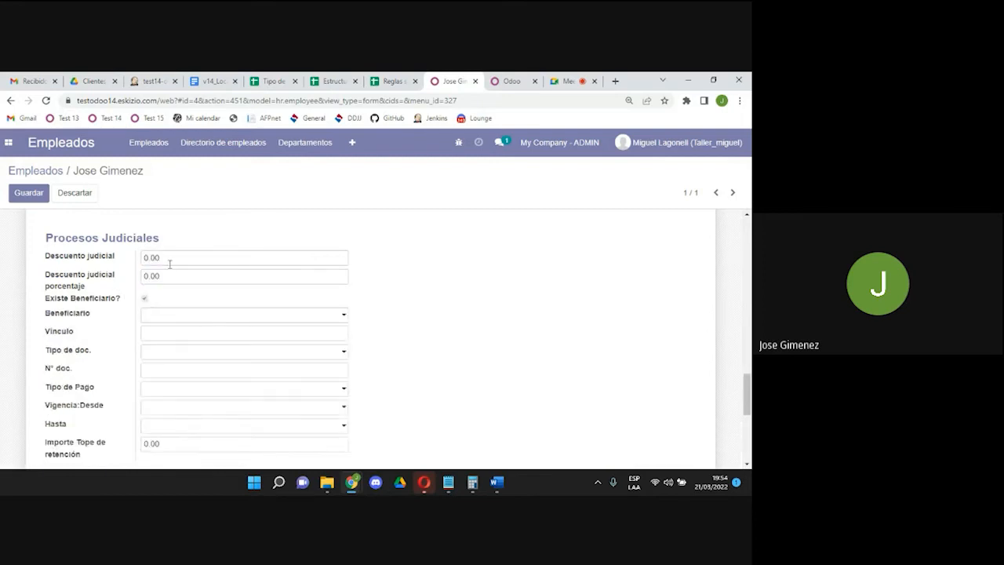
pyautogui.moveTo(167, 256); pyautogui.dragTo(121, 265)
pyautogui.moveTo(173, 279); pyautogui.dragTo(121, 283)
pyautogui.moveTo(747, 396); pyautogui.dragTo(749, 403)
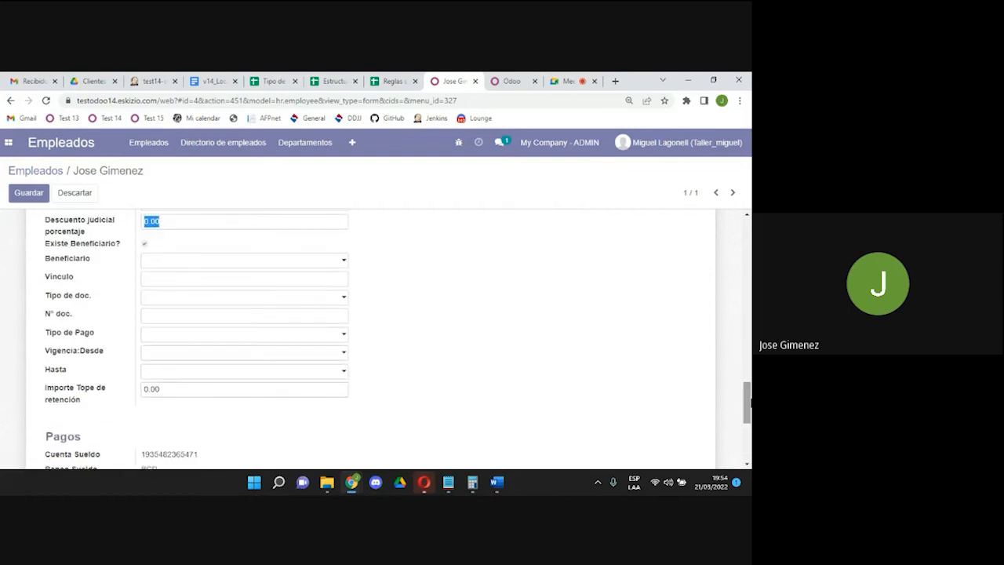
pyautogui.click(210, 266)
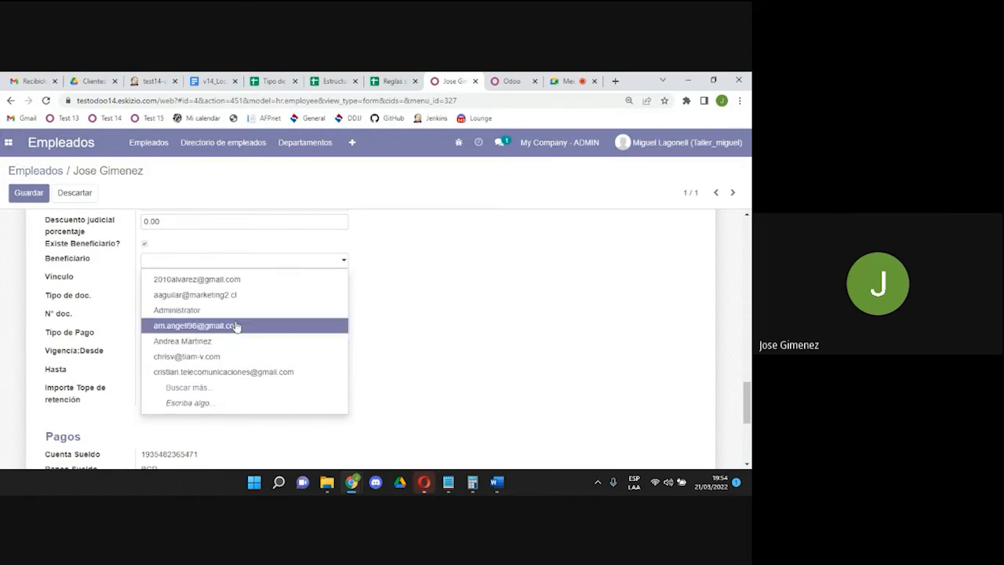
pyautogui.click(192, 342)
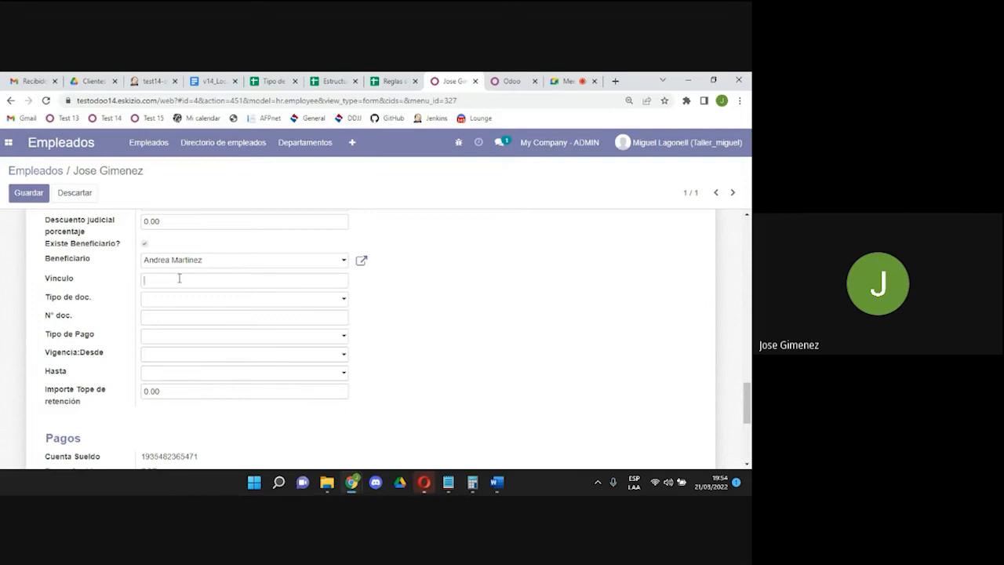
# Set the beneficiary's relationship to Esposa, document DNI and payment DEPÓSITO EN CUENTA.
pyautogui.click(178, 279)
pyautogui.write('Esposa')
pyautogui.click(173, 299)
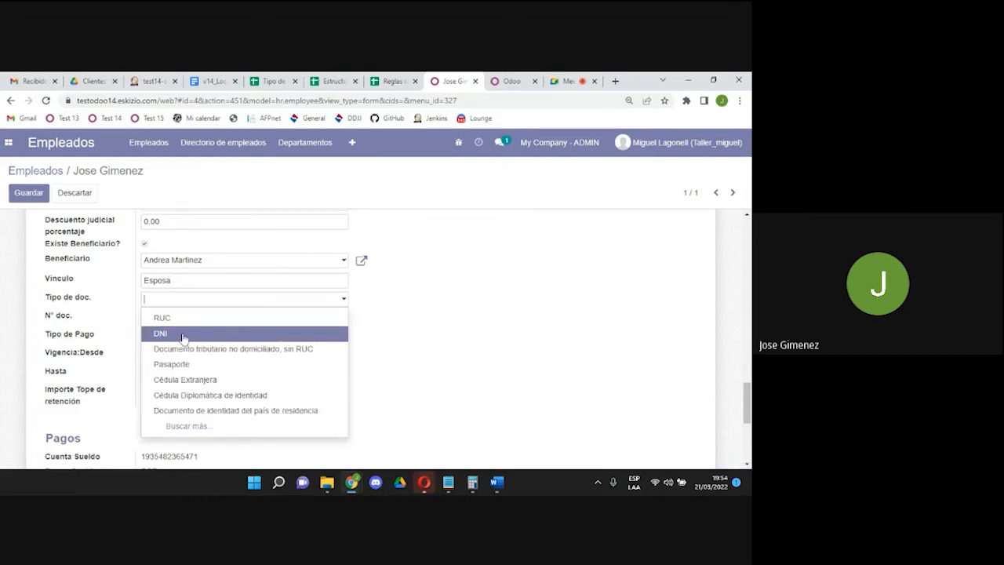
pyautogui.click(182, 337)
pyautogui.click(178, 317)
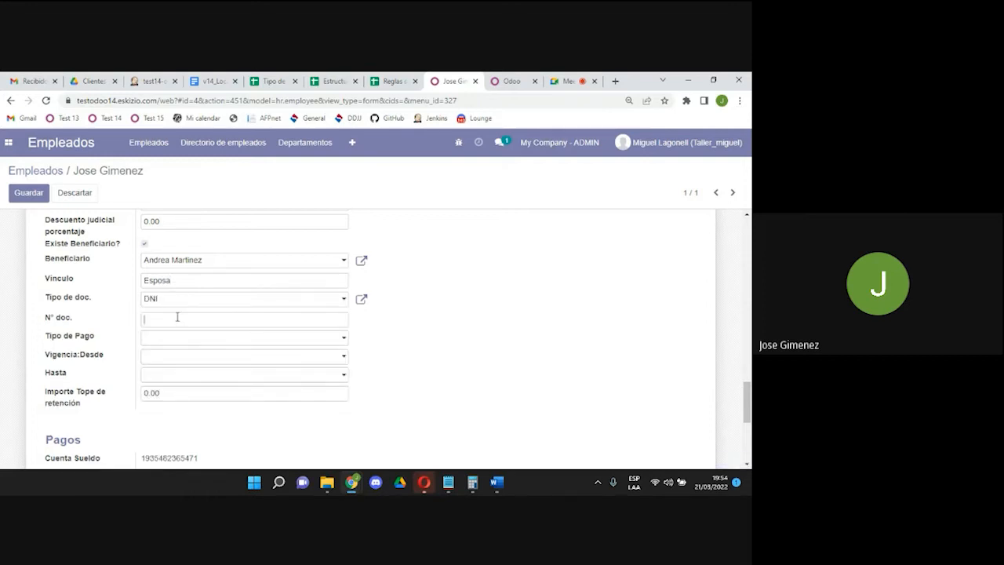
pyautogui.scroll(-3, 177, 317)
pyautogui.scroll(3, 177, 316)
pyautogui.click(173, 337)
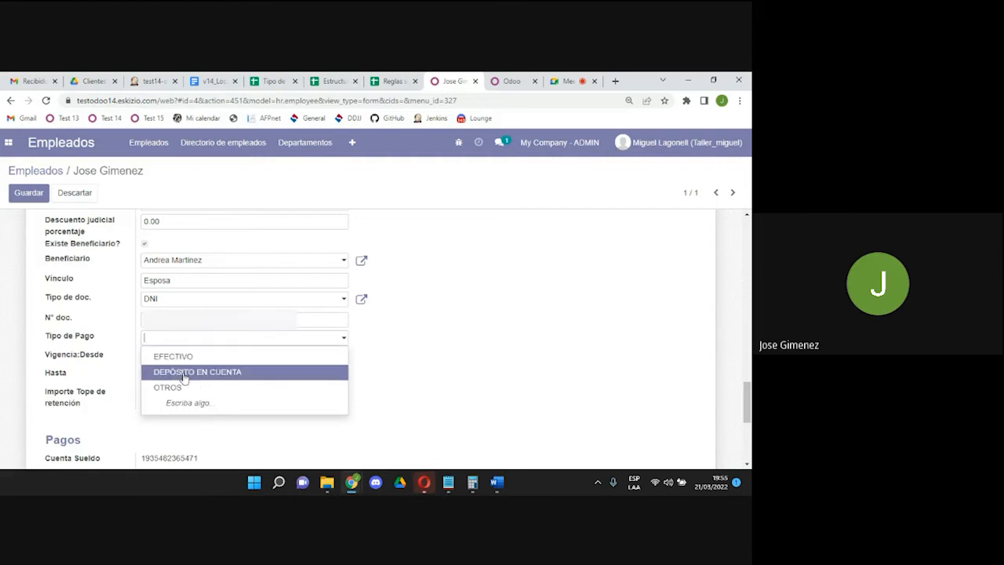
pyautogui.click(230, 373)
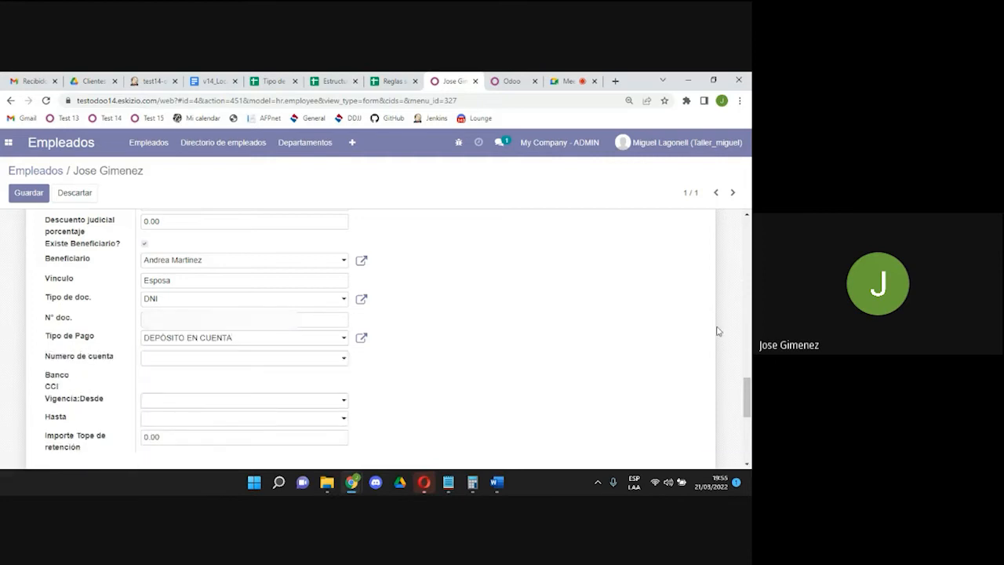
pyautogui.scroll(-1, 747, 400)
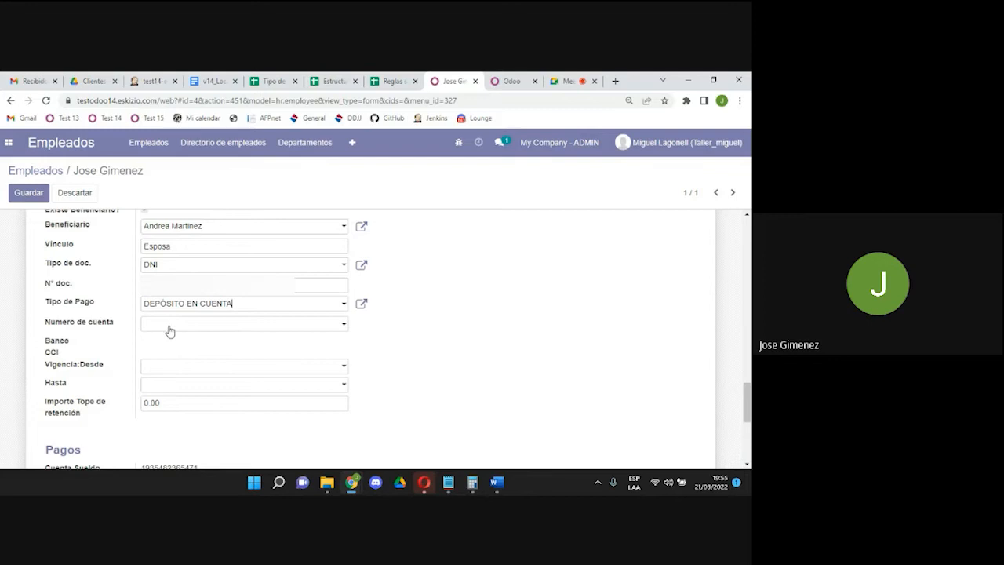
# Set the validity start (Desde) to 01/01/2022.
pyautogui.click(173, 369)
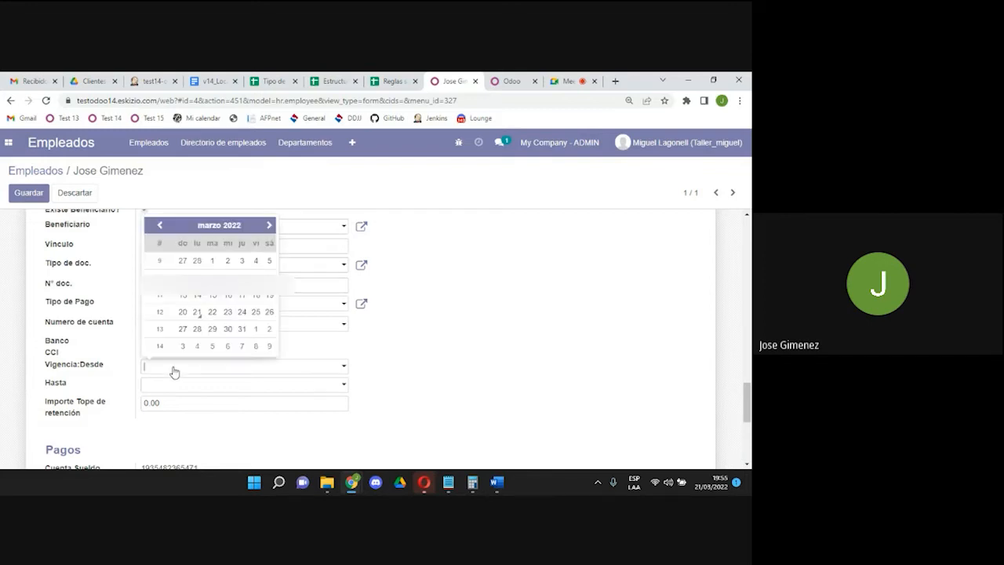
pyautogui.click(172, 385)
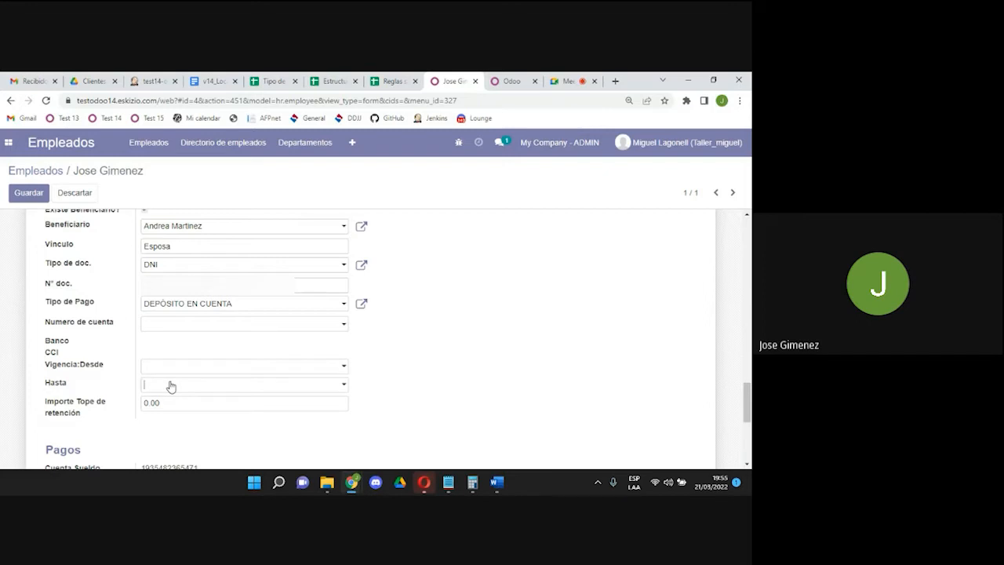
pyautogui.click(174, 368)
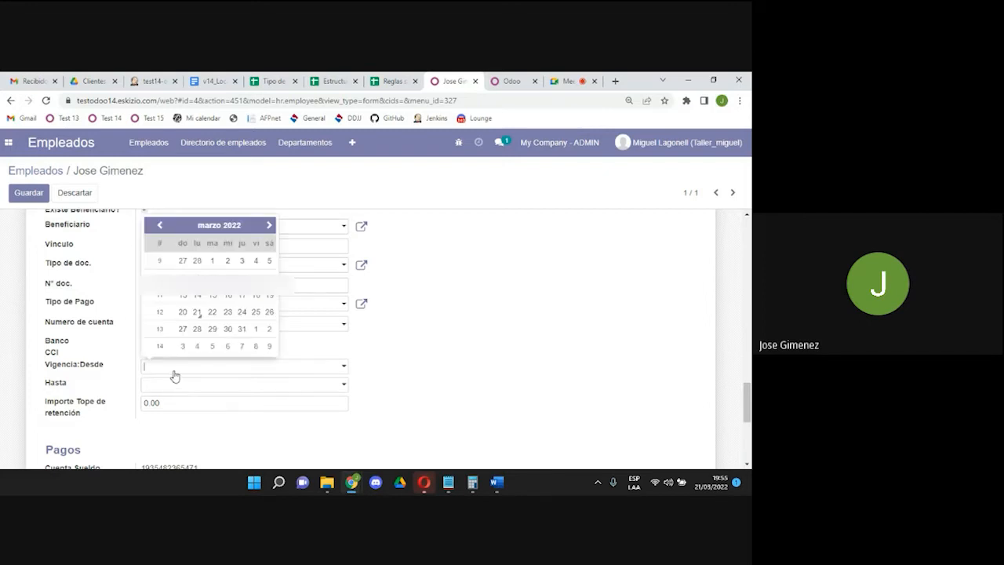
pyautogui.click(196, 227)
pyautogui.click(174, 231)
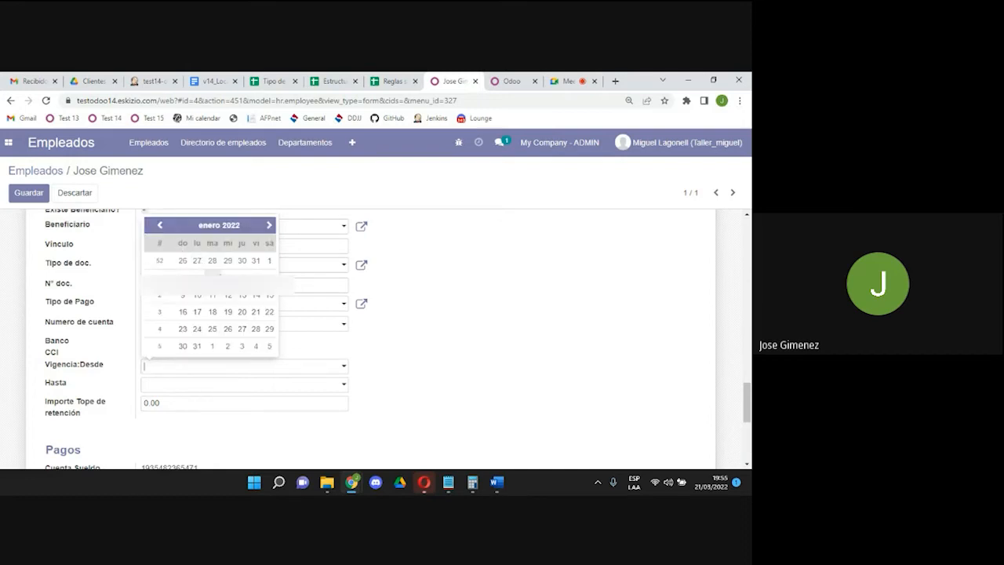
pyautogui.click(267, 262)
pyautogui.click(212, 384)
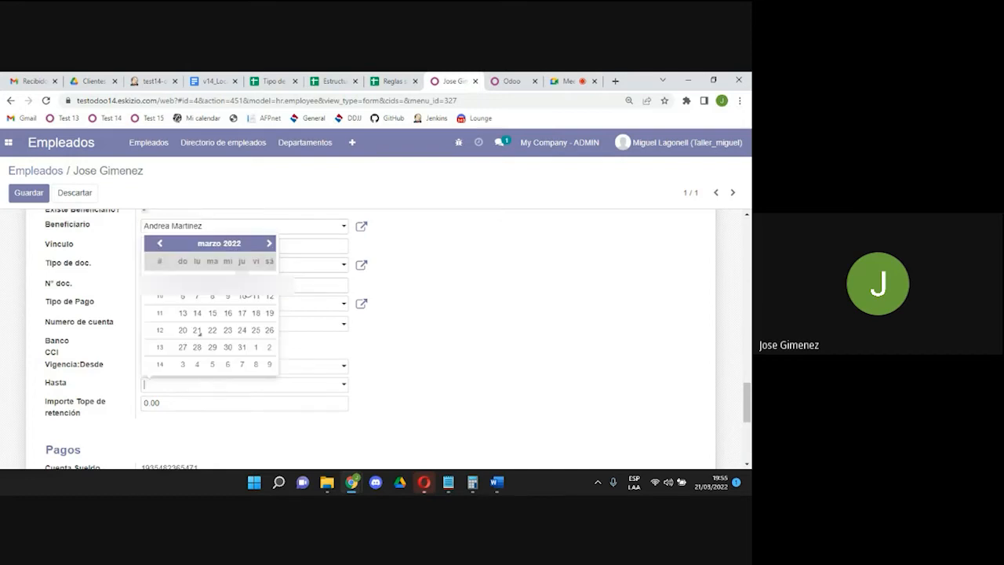
# Set the validity end (Hasta) to 30/06/2022.
pyautogui.click(225, 248)
pyautogui.click(224, 251)
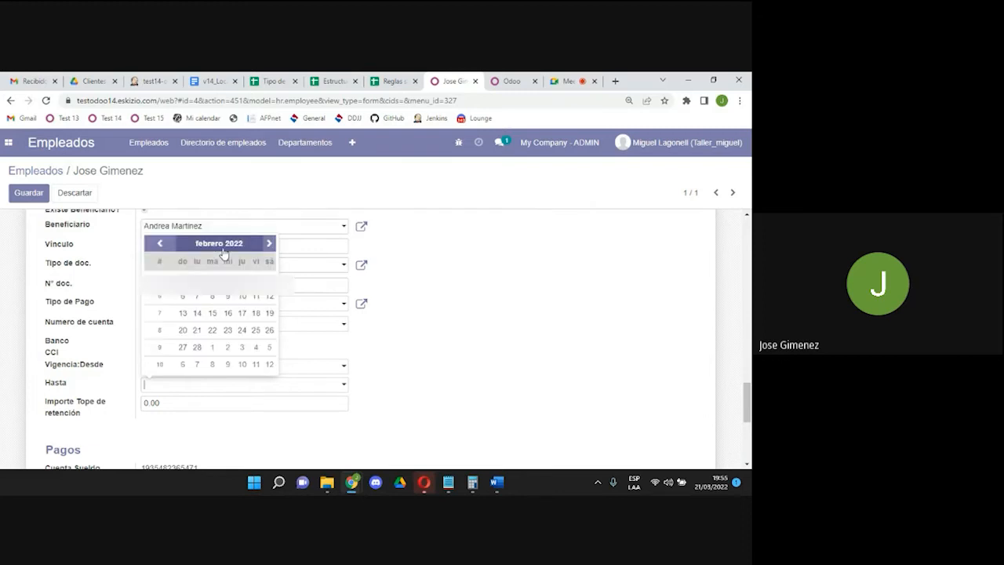
pyautogui.click(223, 251)
pyautogui.click(243, 295)
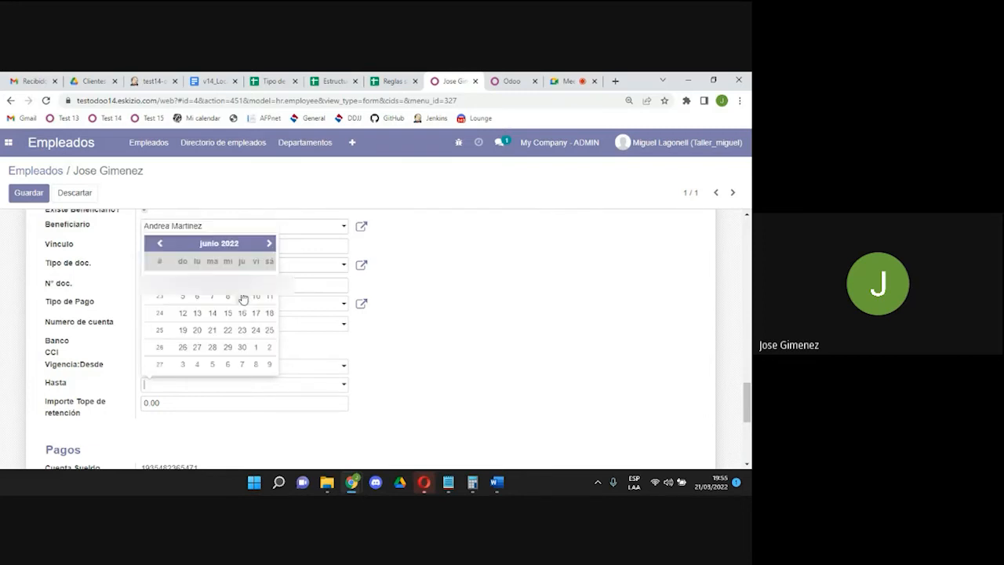
pyautogui.click(242, 347)
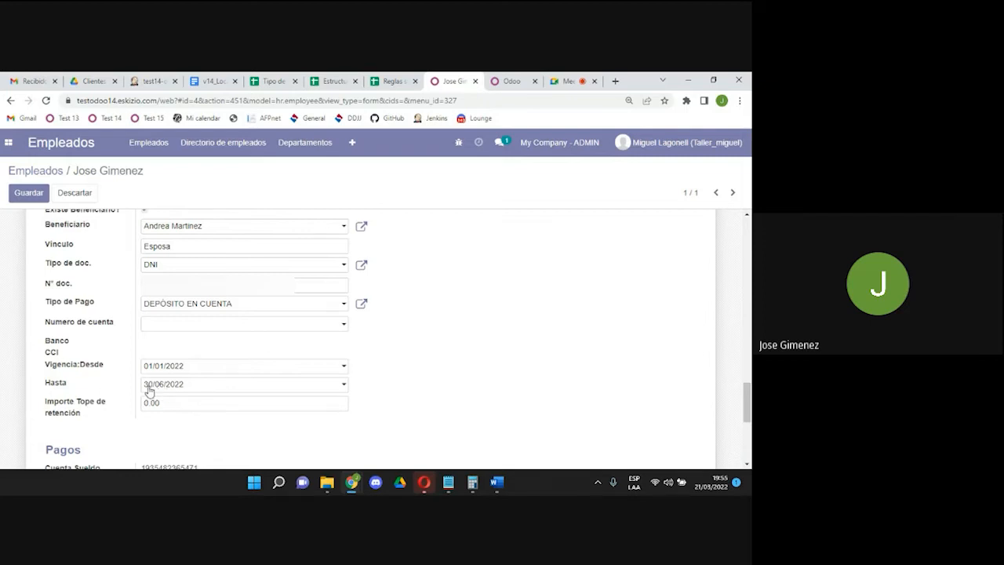
pyautogui.click(191, 408)
pyautogui.moveTo(748, 410); pyautogui.dragTo(749, 399)
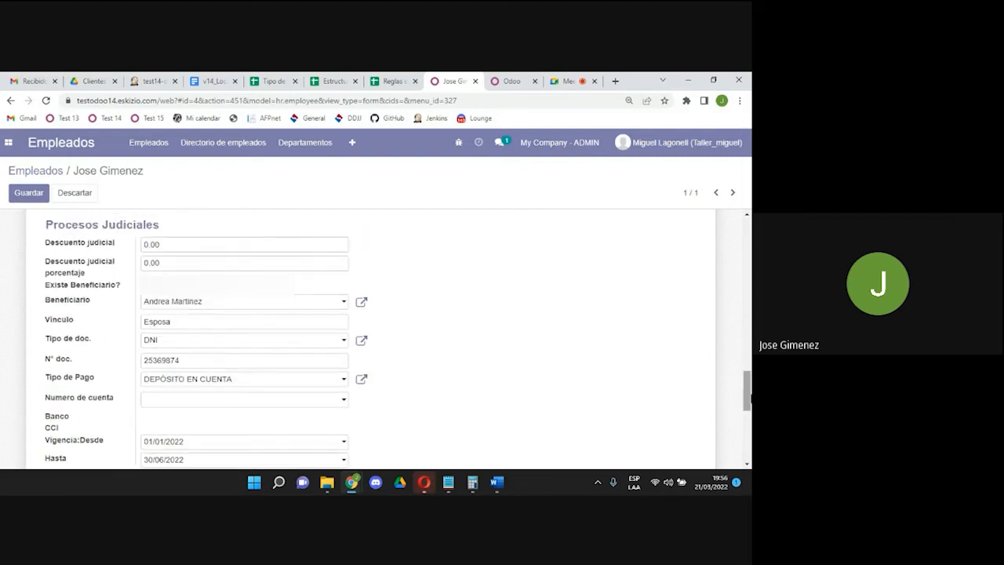
# Replace the Importe Tope de retención value with 500.
pyautogui.click(162, 245)
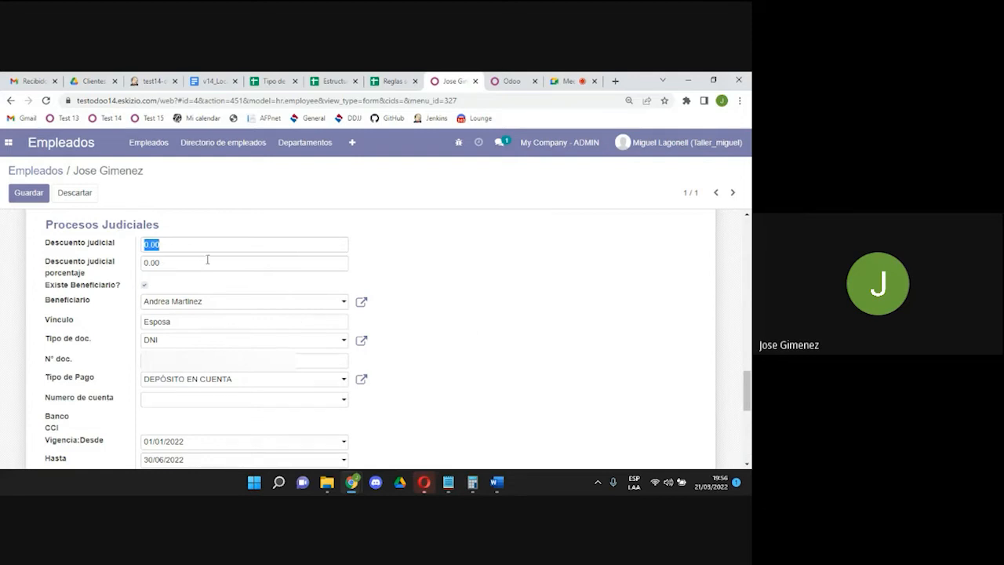
pyautogui.click(179, 259)
pyautogui.moveTo(179, 260); pyautogui.dragTo(128, 261)
pyautogui.moveTo(748, 379); pyautogui.dragTo(749, 389)
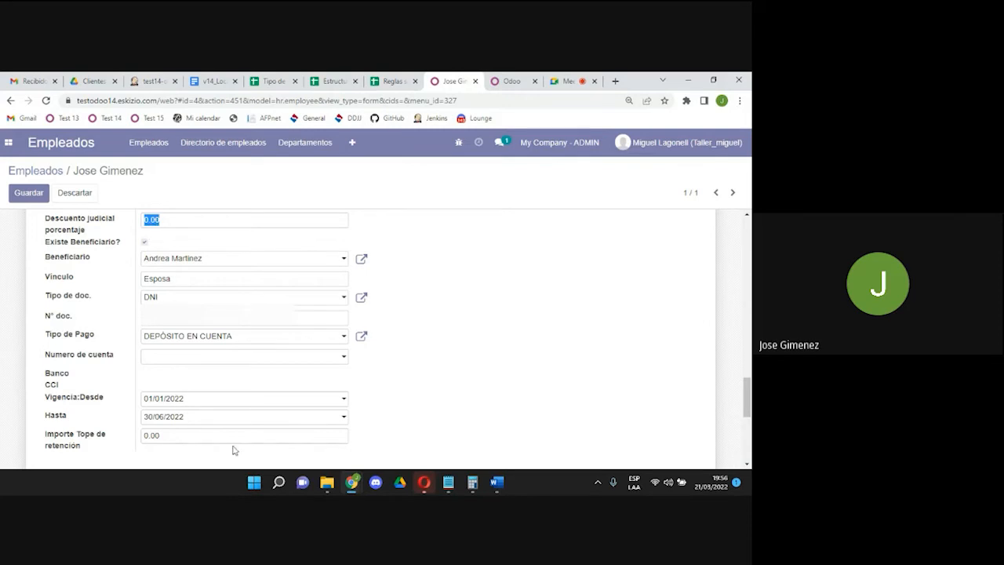
pyautogui.click(195, 433)
pyautogui.doubleClick(165, 436)
pyautogui.write('500')
pyautogui.moveTo(191, 432); pyautogui.dragTo(112, 439)
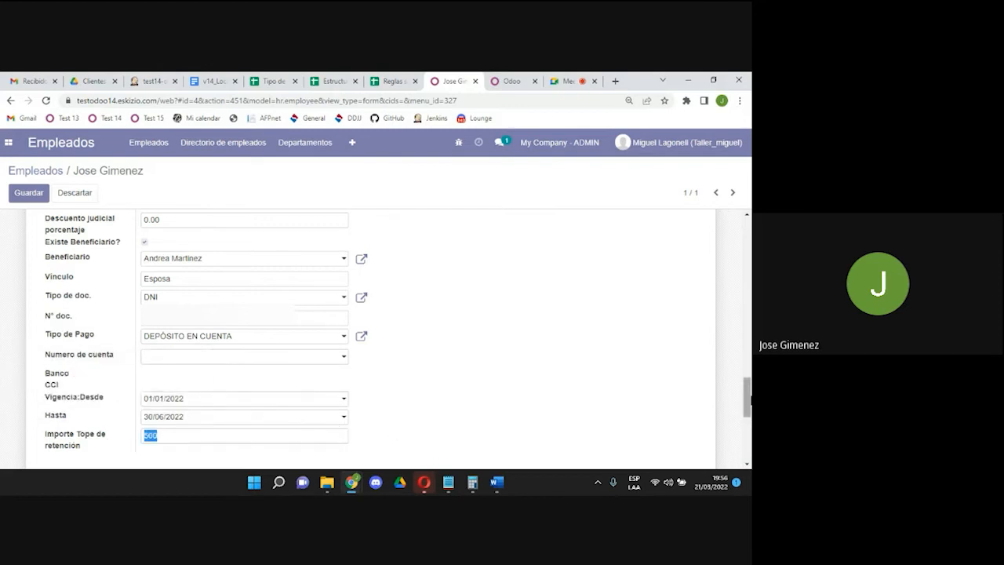
pyautogui.moveTo(750, 400); pyautogui.dragTo(749, 435)
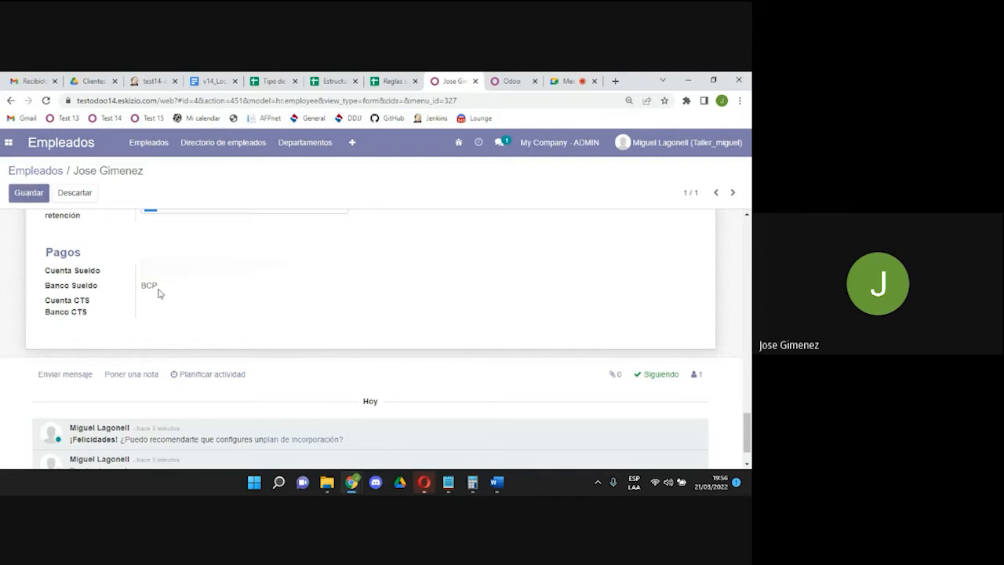
# Save the employee record with its updated bank account number and reopen it for editing.
pyautogui.click(29, 194)
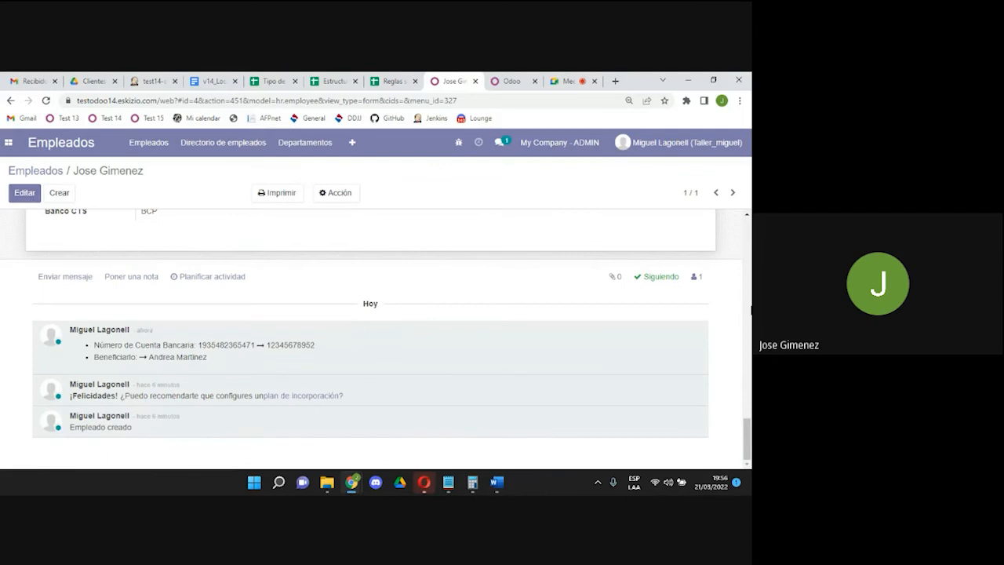
pyautogui.click(747, 404)
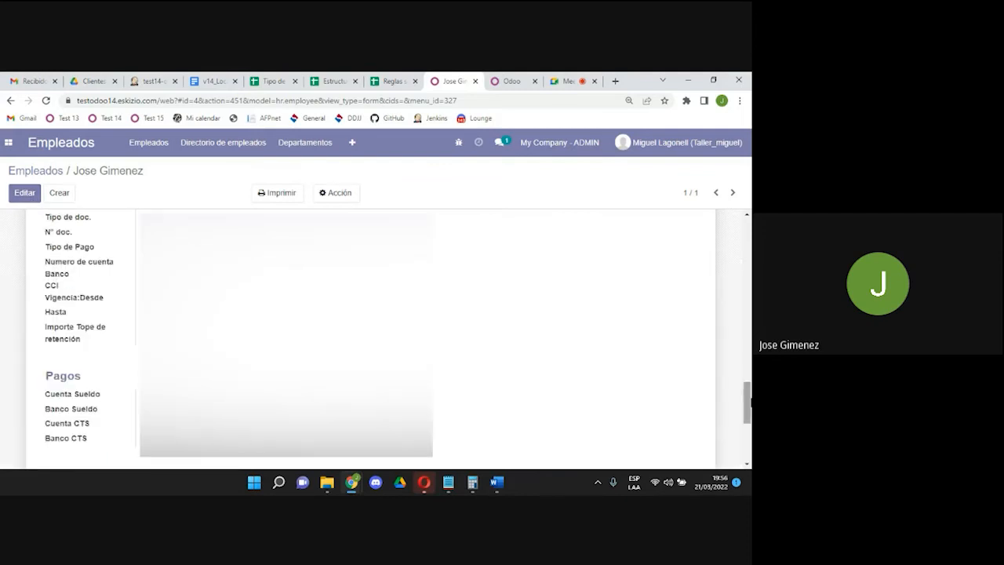
pyautogui.moveTo(751, 413); pyautogui.dragTo(750, 423)
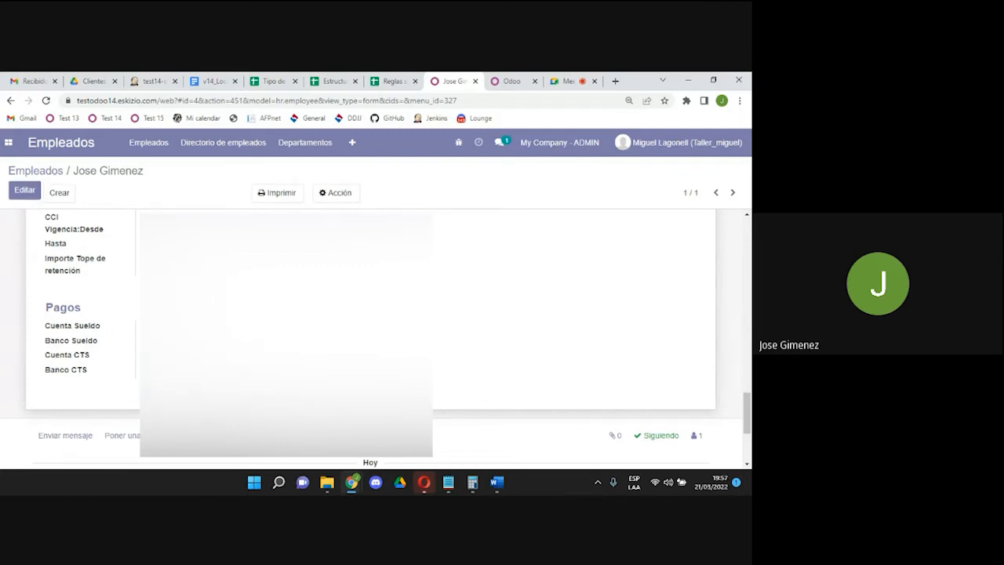
pyautogui.moveTo(748, 412)
pyautogui.mouseDown()
pyautogui.moveTo(749, 345)
pyautogui.moveTo(747, 392)
pyautogui.mouseUp()
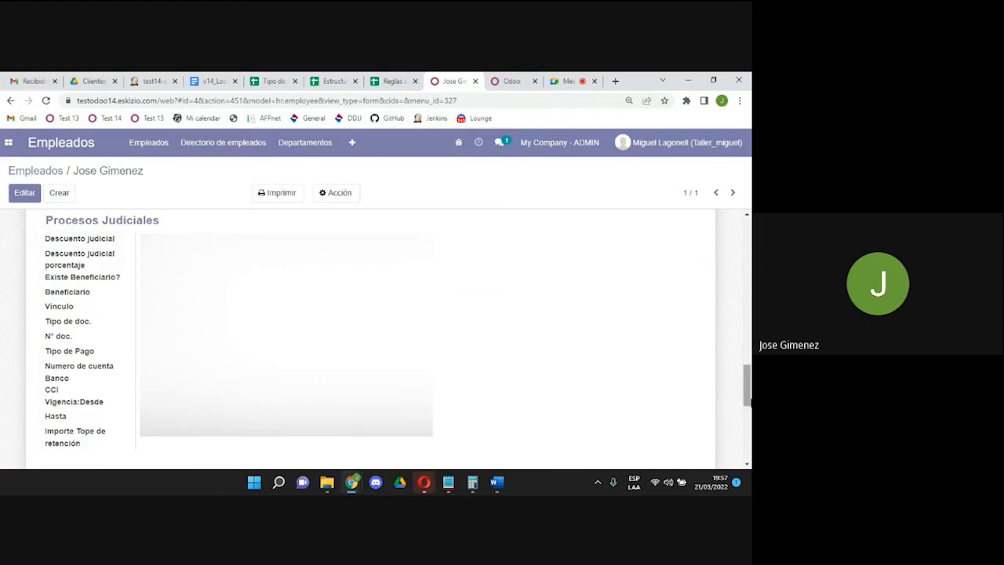
pyautogui.moveTo(748, 392); pyautogui.dragTo(748, 427)
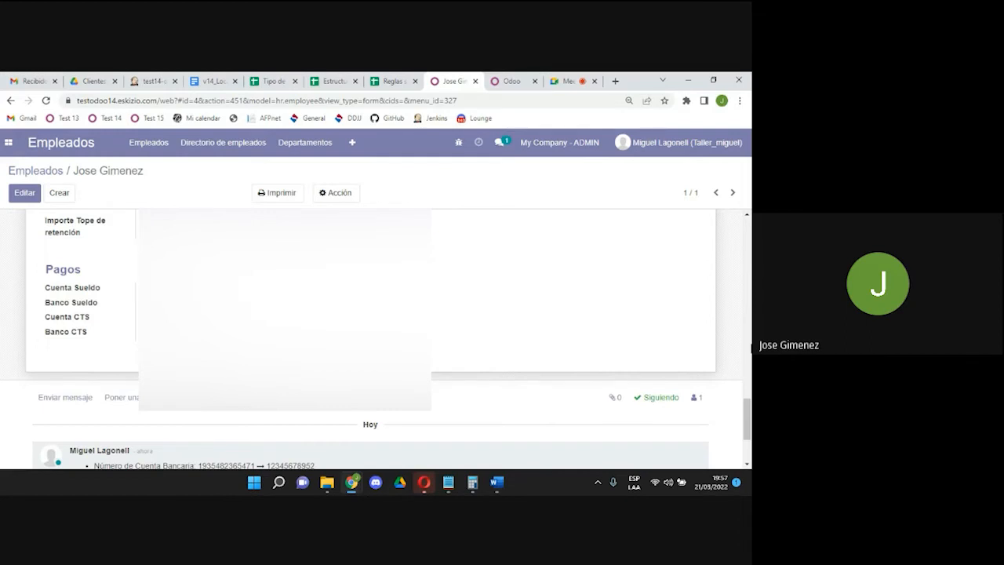
pyautogui.moveTo(750, 404); pyautogui.dragTo(751, 262)
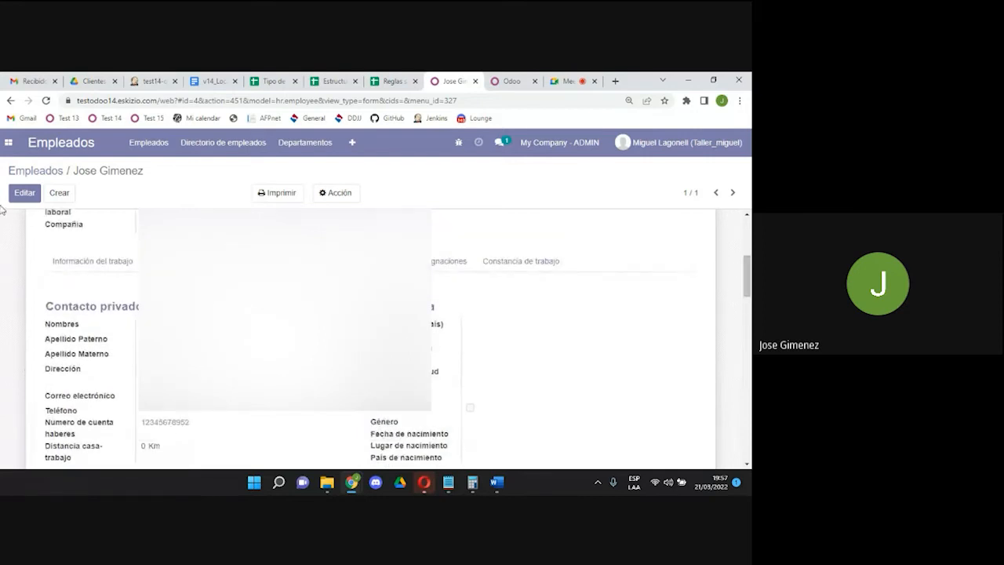
pyautogui.click(25, 192)
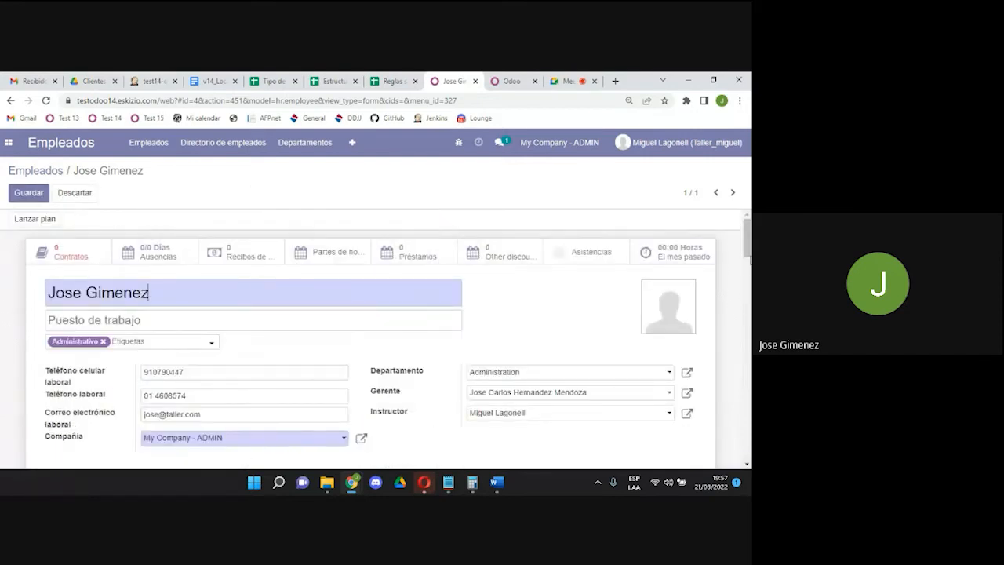
# Choose SPP PRIMA as the pension system with Saldo commission and enter the CUSPP code.
pyautogui.moveTo(749, 253); pyautogui.dragTo(749, 289)
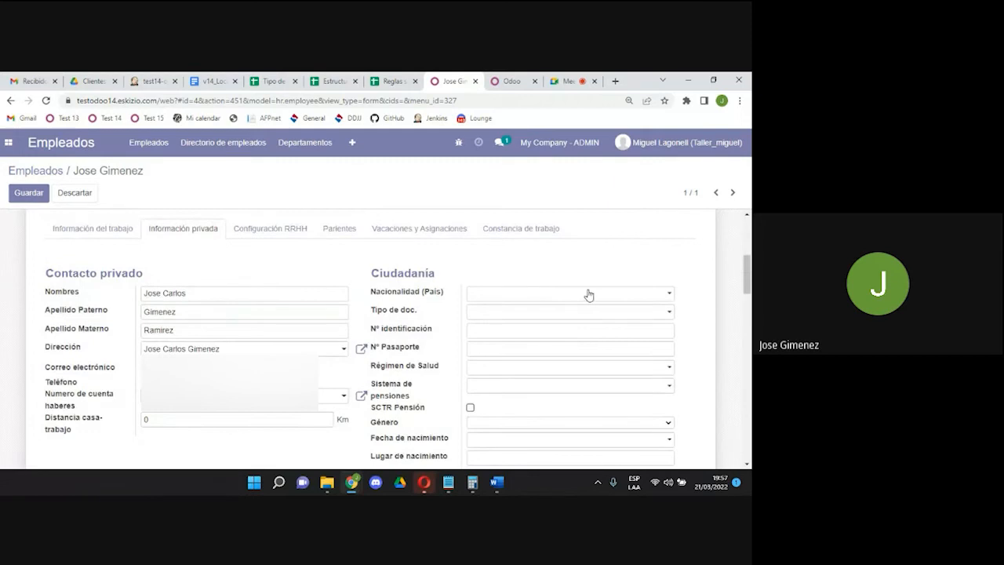
pyautogui.click(589, 295)
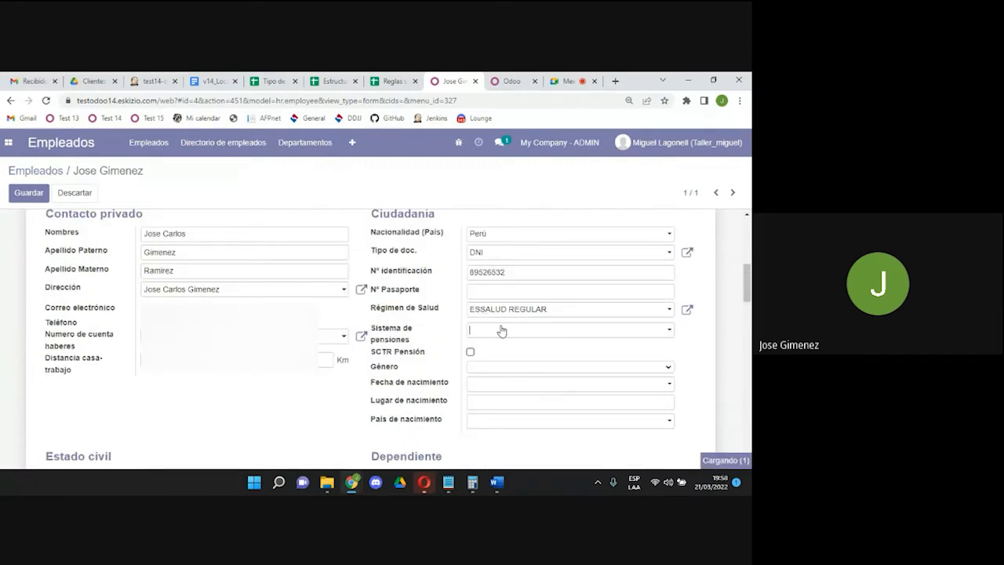
pyautogui.click(500, 329)
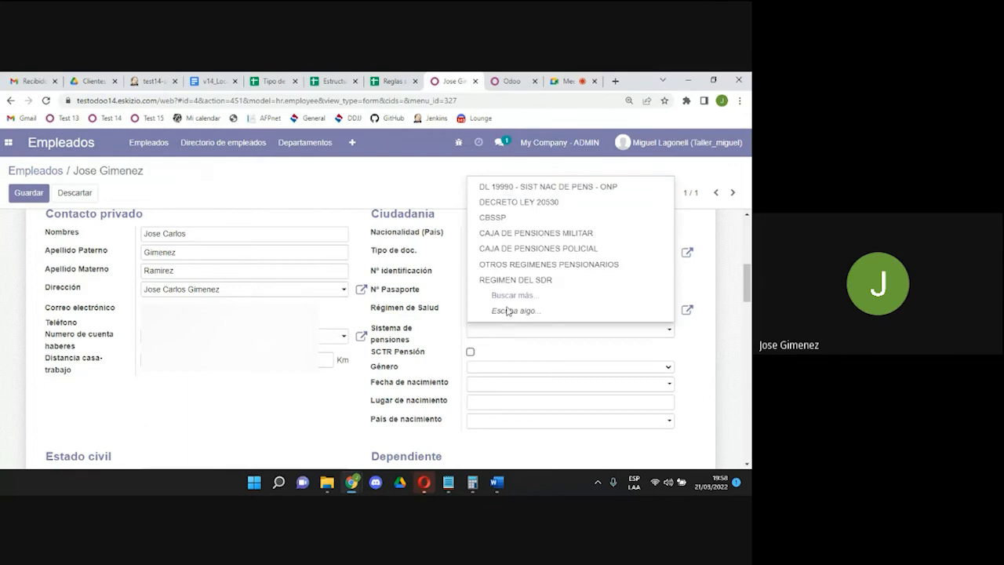
pyautogui.click(515, 295)
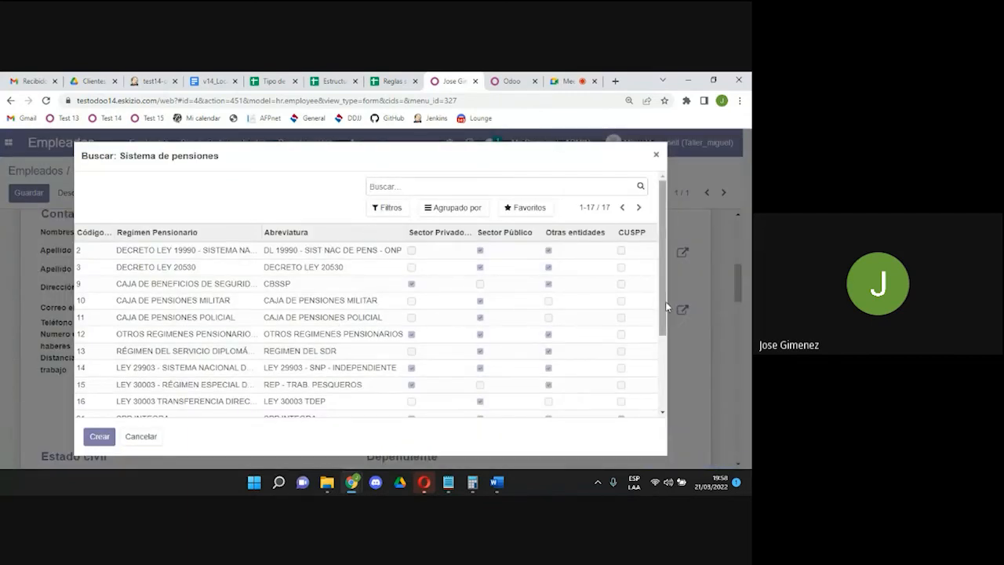
pyautogui.moveTo(664, 309); pyautogui.dragTo(662, 390)
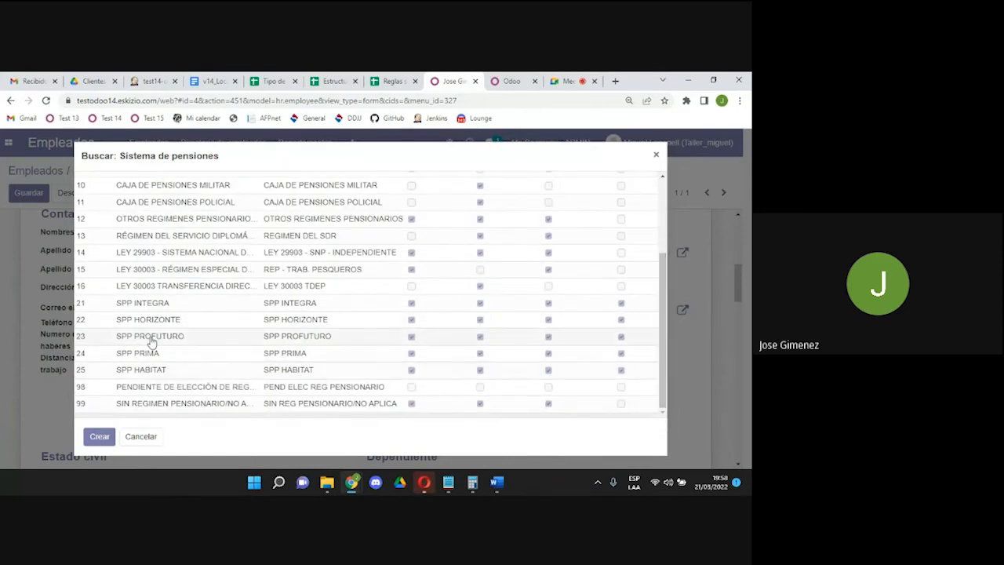
pyautogui.click(172, 354)
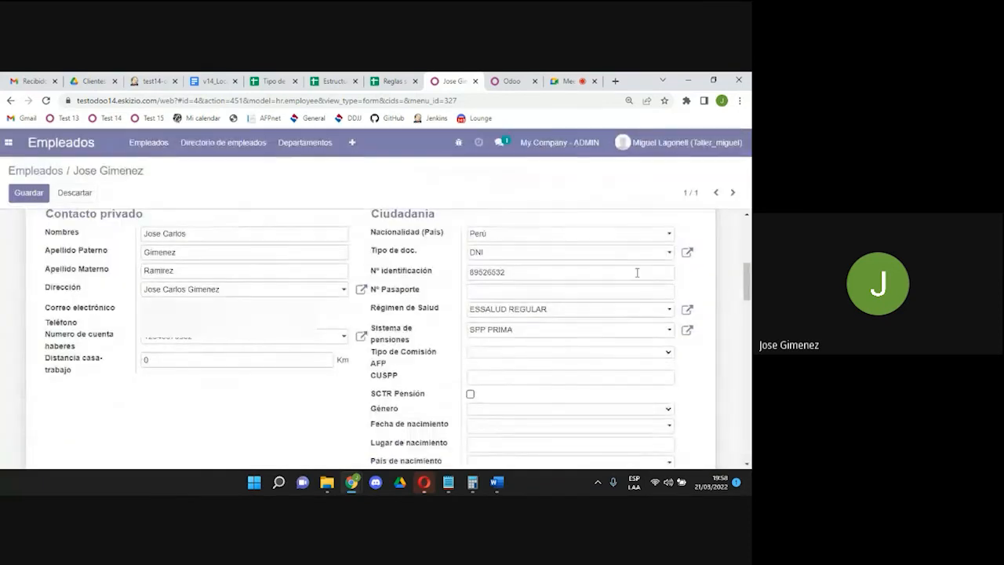
pyautogui.moveTo(747, 276); pyautogui.dragTo(746, 290)
pyautogui.click(474, 260)
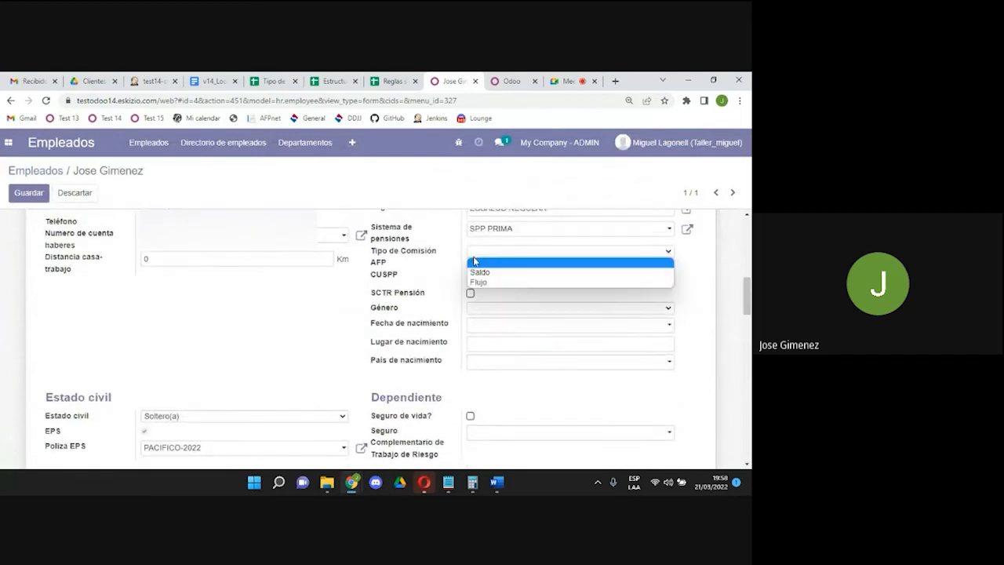
pyautogui.click(476, 271)
pyautogui.click(477, 275)
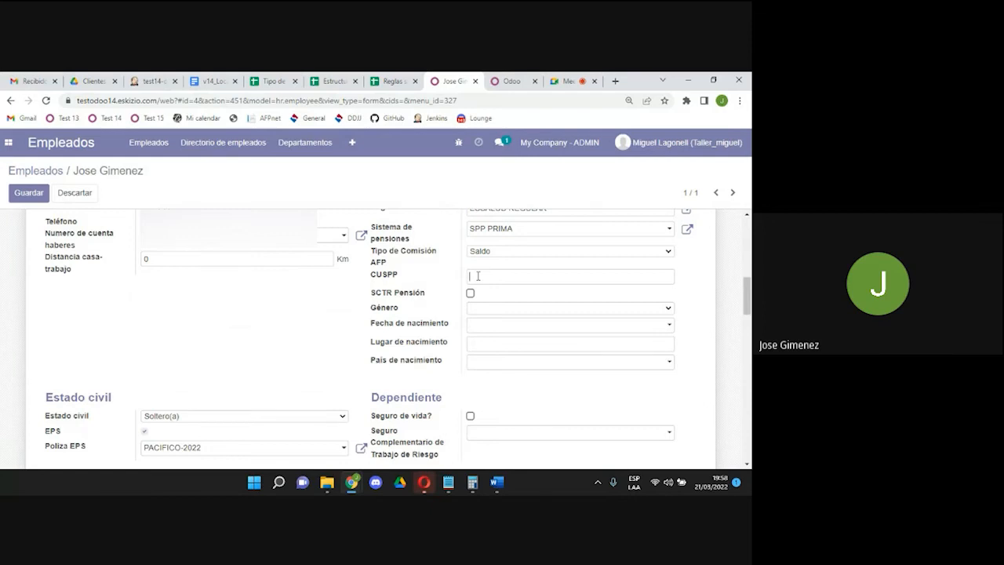
pyautogui.write('ghkjujh')
pyautogui.write('g32')
pyautogui.click(469, 294)
pyautogui.click(476, 311)
pyautogui.click(481, 332)
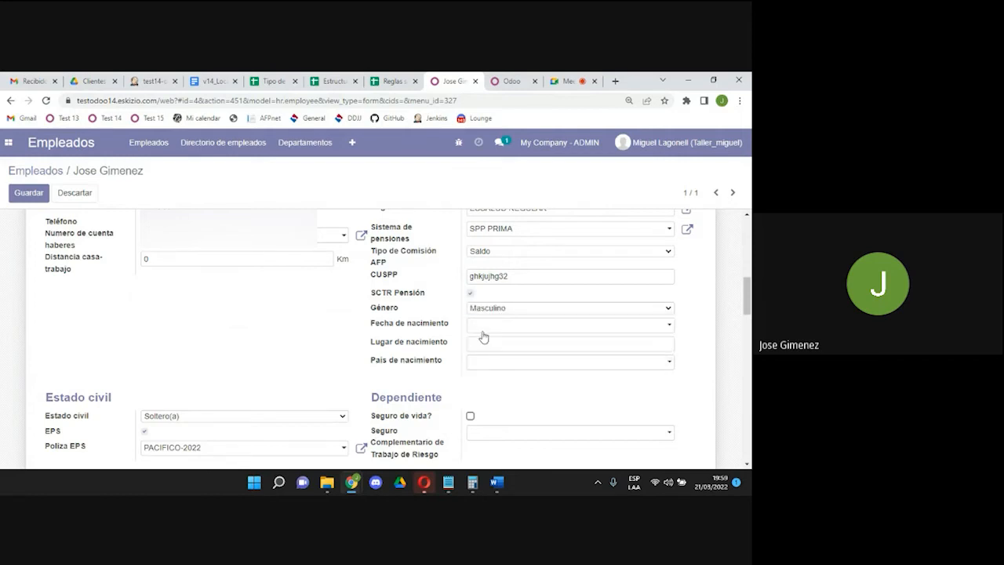
pyautogui.click(477, 325)
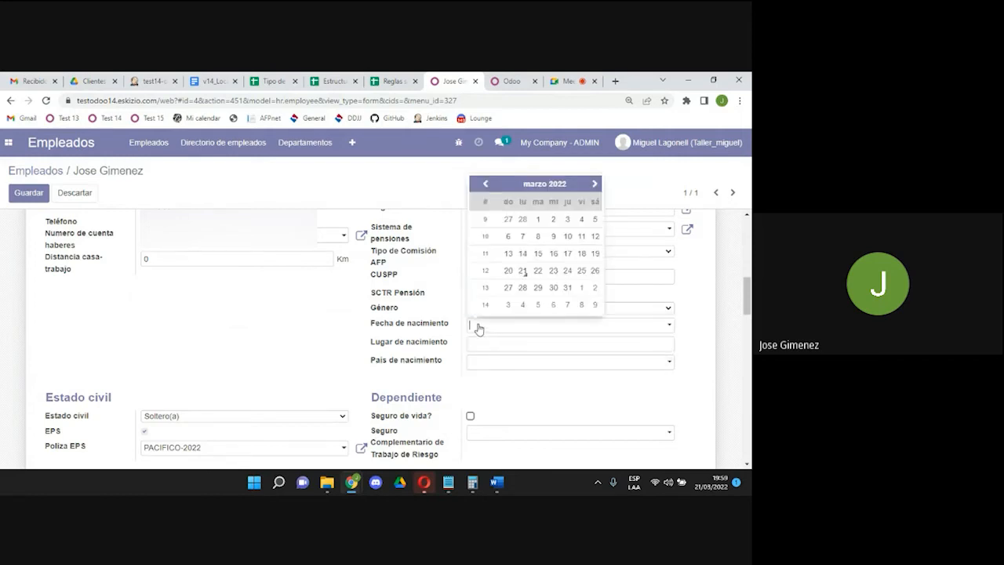
pyautogui.click(544, 184)
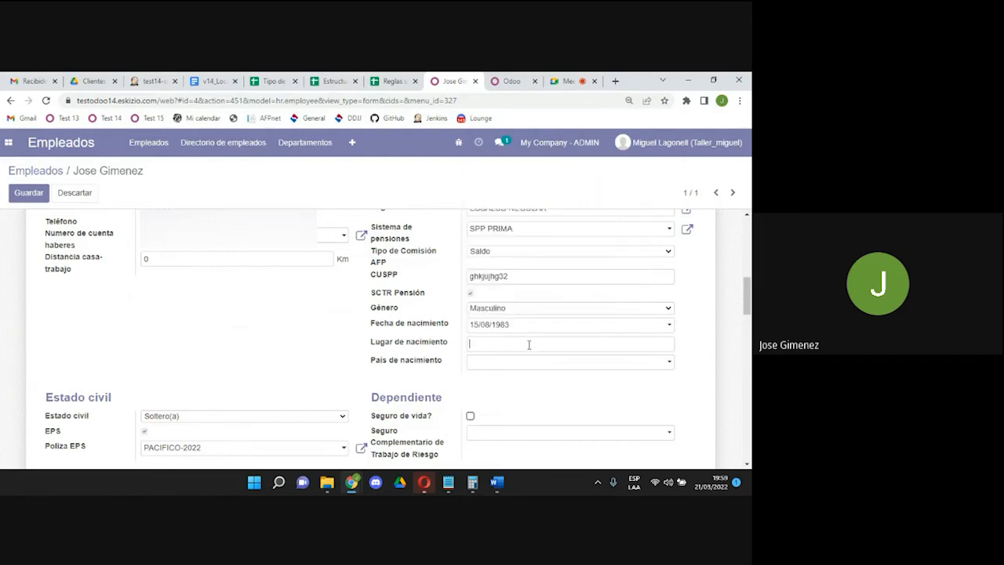
pyautogui.write('Lima')
pyautogui.click(535, 362)
pyautogui.write('peru')
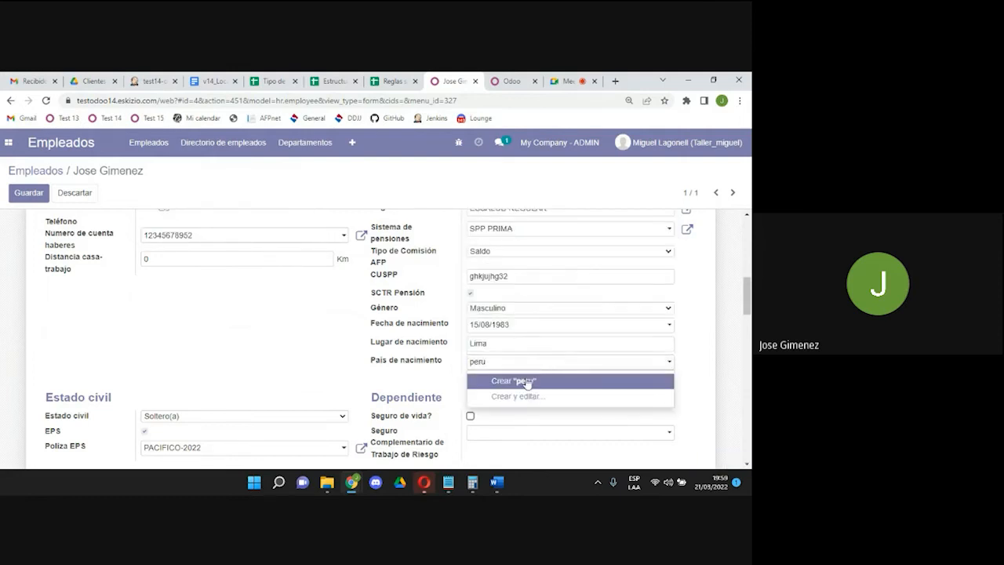
pyautogui.click(527, 381)
pyautogui.scroll(-3, 663, 311)
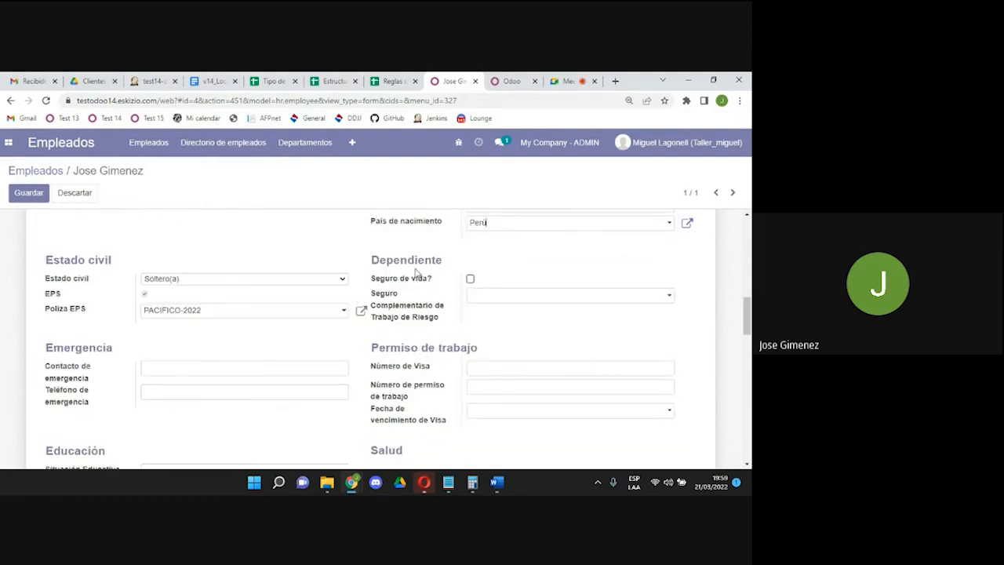
# Mark the employee as insured with life policy VIDA LEY and complementary risk insurance SCTR.
pyautogui.click(471, 279)
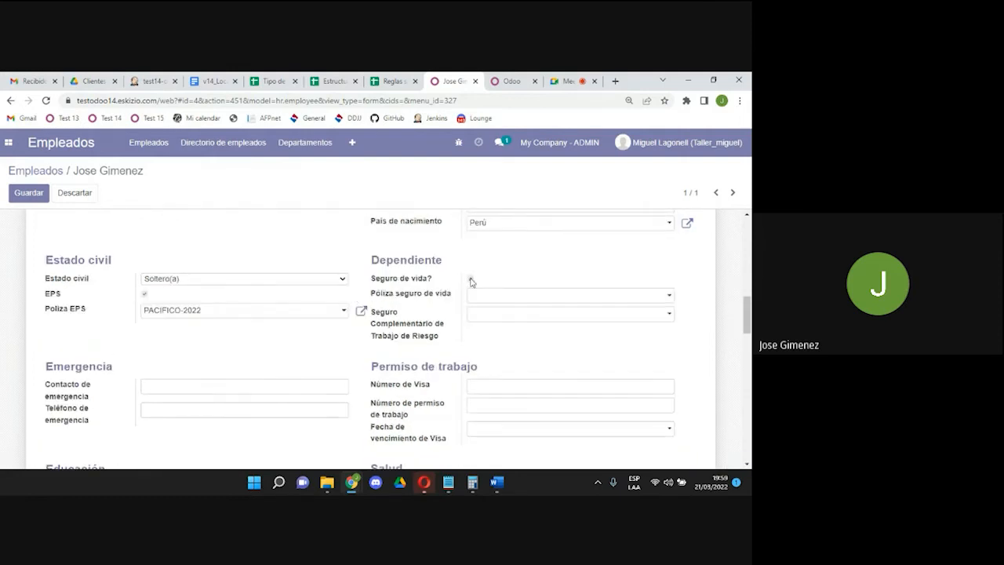
pyautogui.click(481, 294)
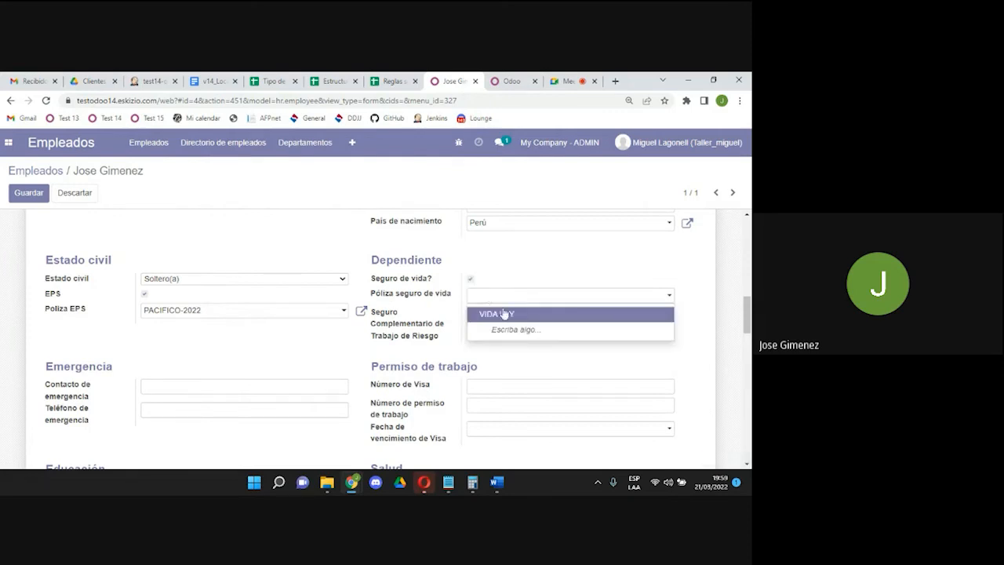
pyautogui.click(502, 315)
pyautogui.click(505, 316)
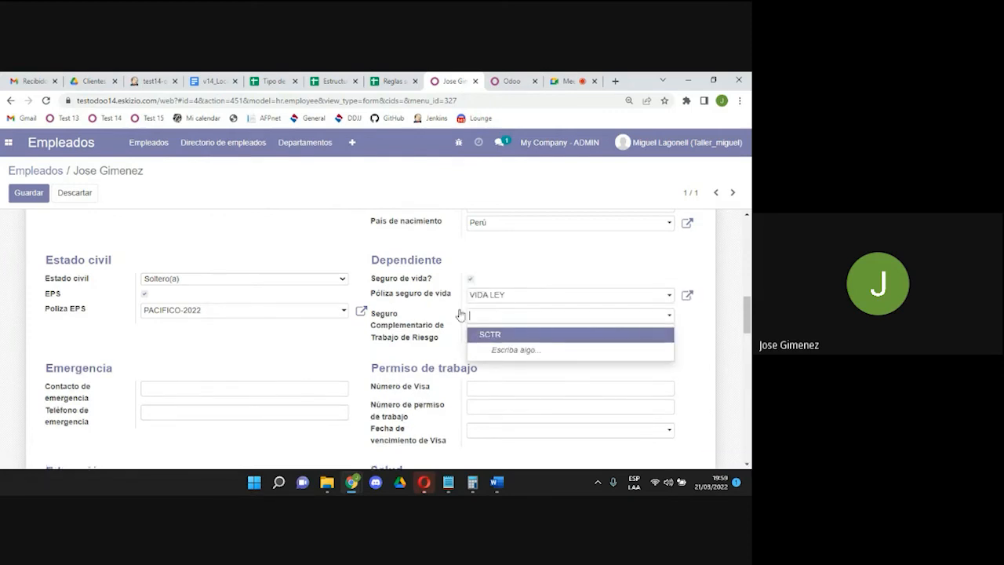
pyautogui.click(493, 336)
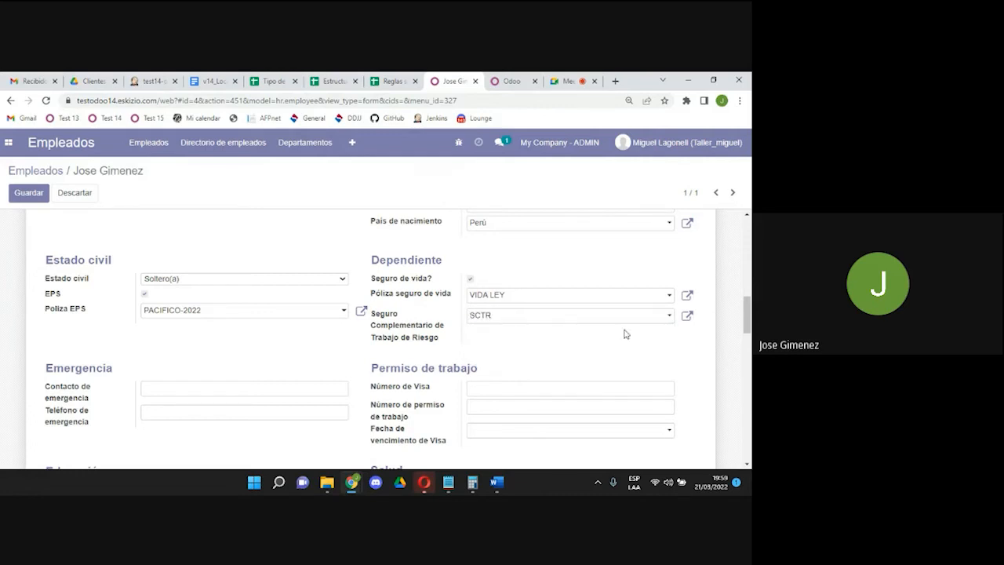
pyautogui.moveTo(748, 315); pyautogui.dragTo(749, 323)
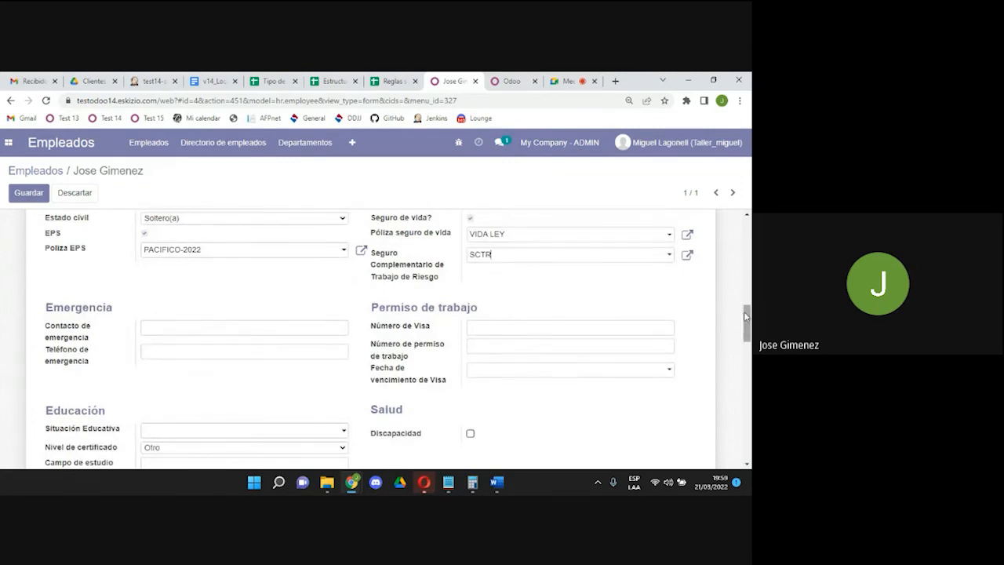
pyautogui.scroll(-1, 434, 270)
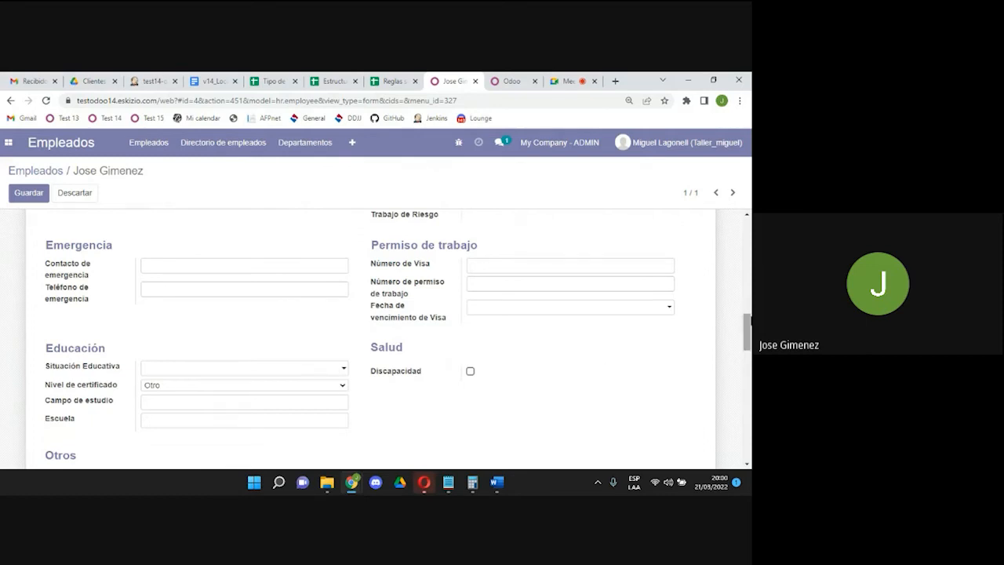
pyautogui.moveTo(748, 321); pyautogui.dragTo(748, 322)
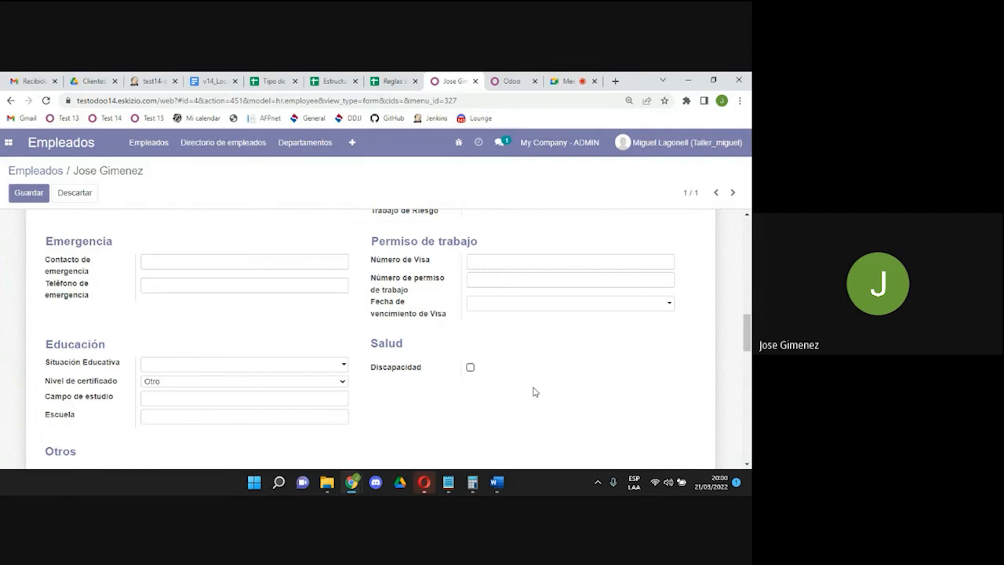
pyautogui.moveTo(747, 333); pyautogui.dragTo(747, 262)
# In the Configuración RRHH settings, pick Analista de compras as the employee's job position.
pyautogui.click(266, 269)
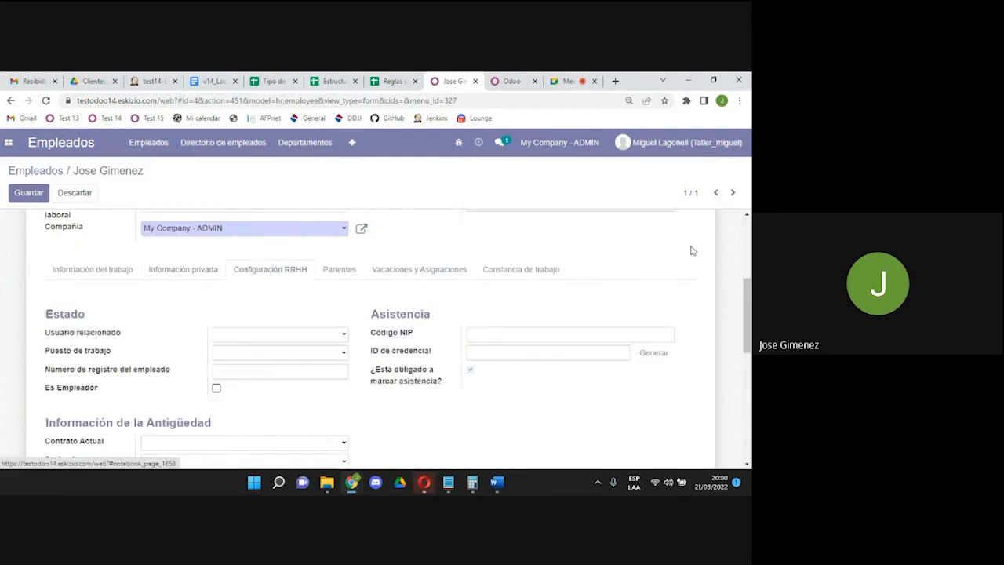
pyautogui.moveTo(749, 294); pyautogui.dragTo(750, 312)
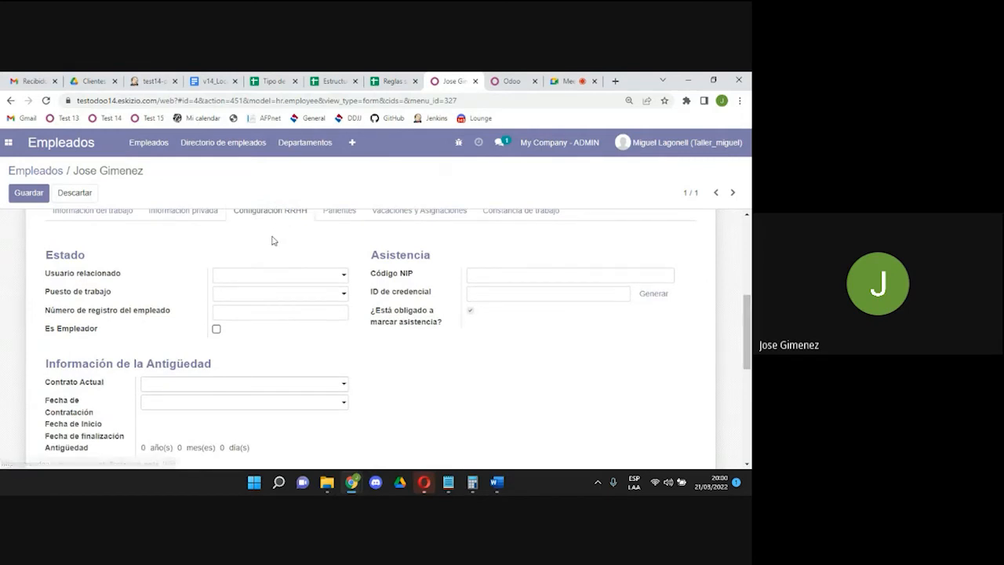
pyautogui.click(271, 274)
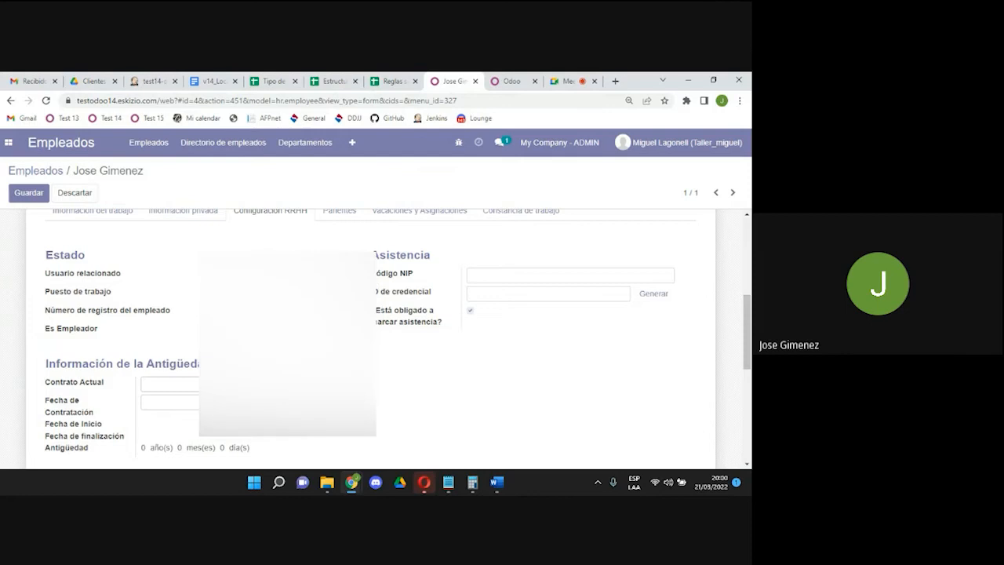
pyautogui.click(275, 295)
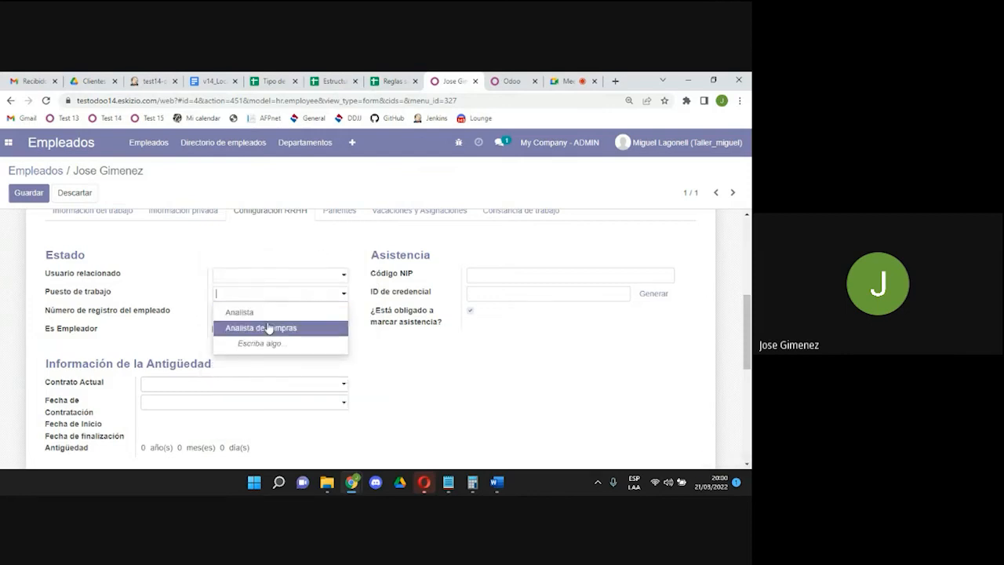
pyautogui.click(269, 328)
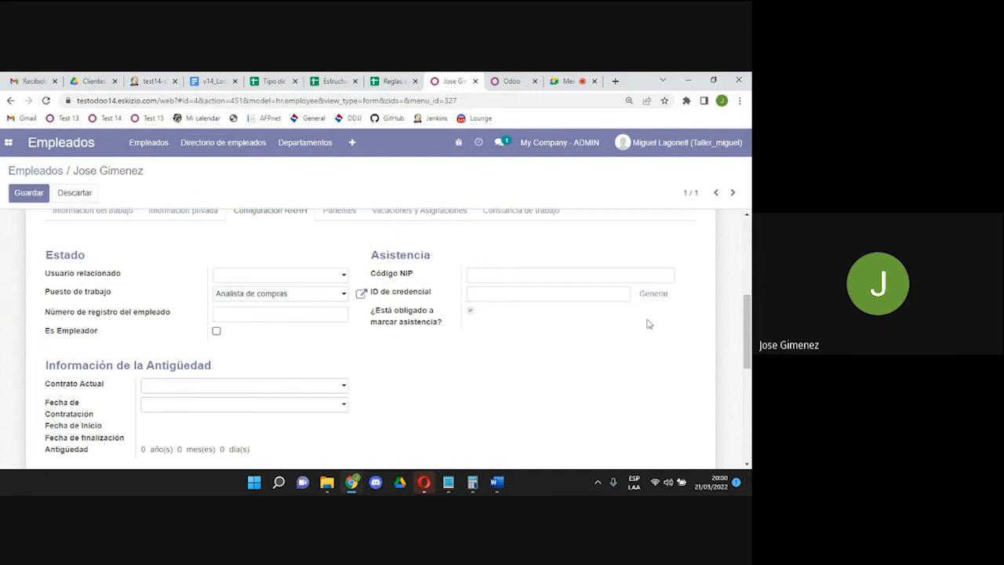
pyautogui.moveTo(747, 330); pyautogui.dragTo(749, 257)
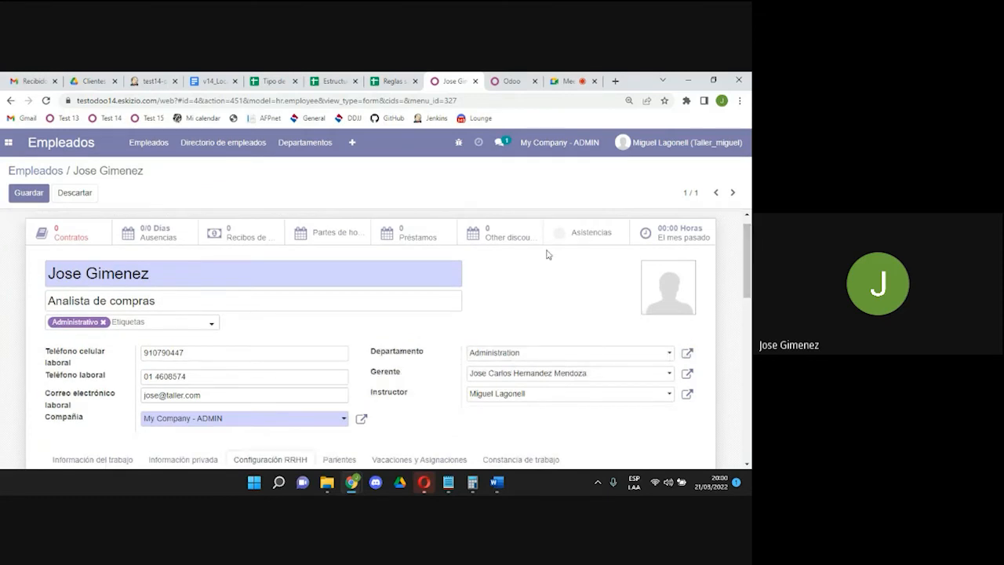
pyautogui.moveTo(161, 302); pyautogui.dragTo(46, 296)
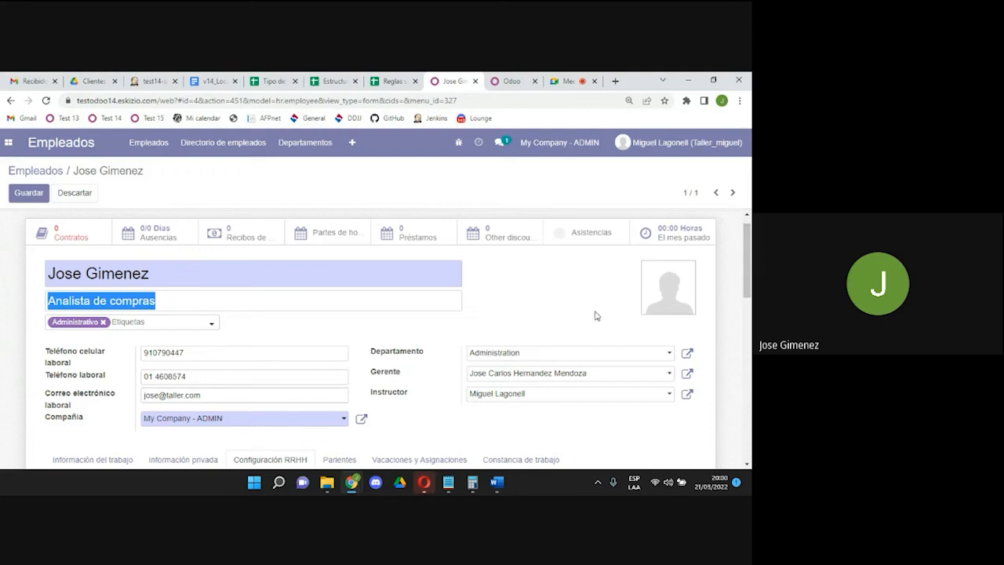
pyautogui.moveTo(749, 276); pyautogui.dragTo(749, 335)
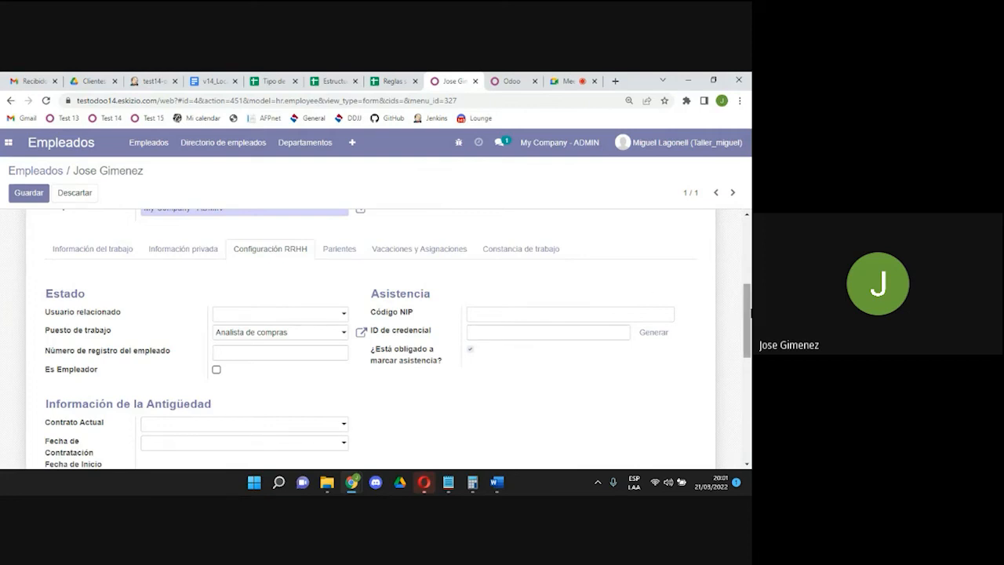
pyautogui.click(484, 336)
pyautogui.moveTo(748, 338); pyautogui.dragTo(749, 359)
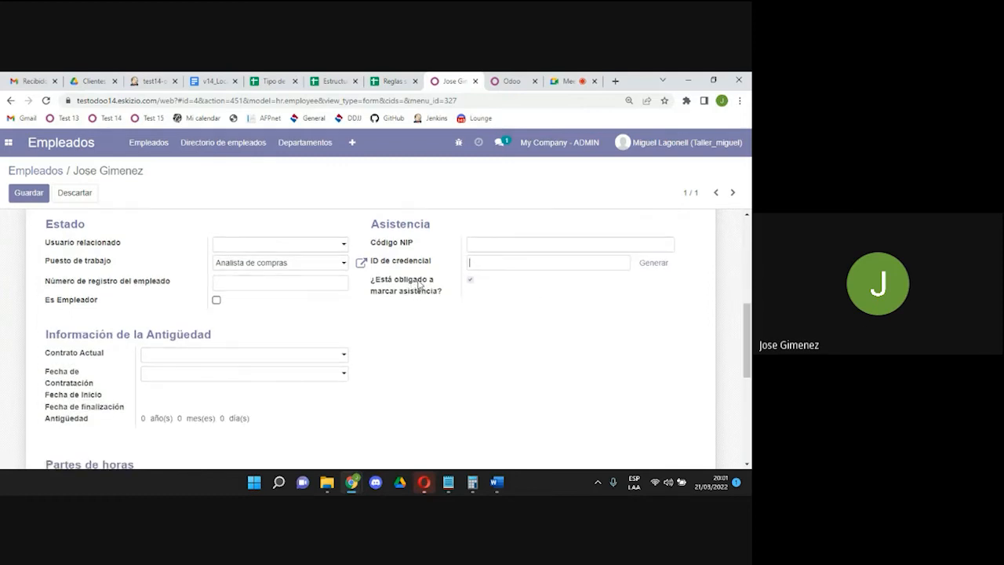
# Untick the mandatory attendance marking option, leaving Es Empleador unticked after toggling it.
pyautogui.click(471, 281)
pyautogui.click(470, 281)
pyautogui.click(217, 302)
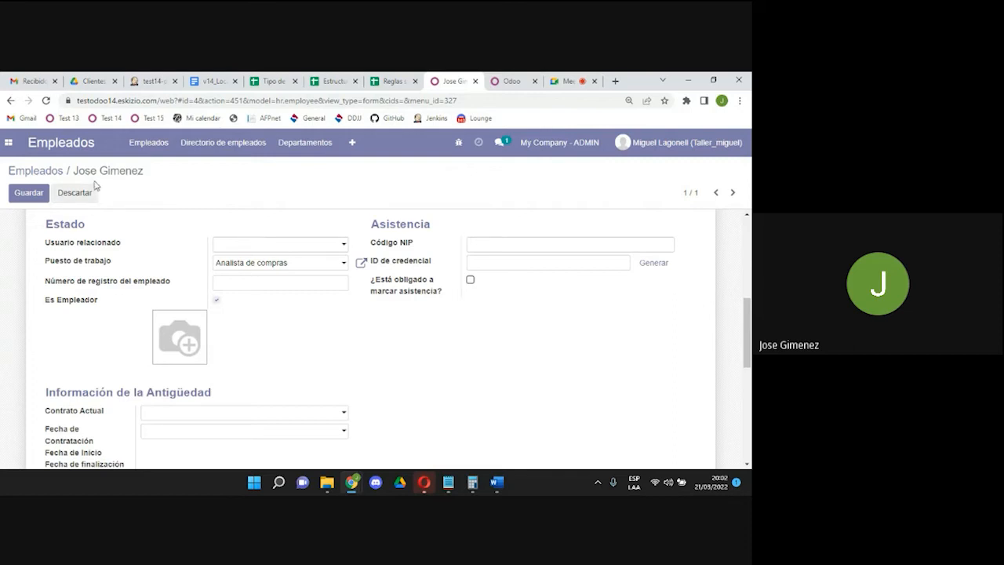
pyautogui.moveTo(174, 333)
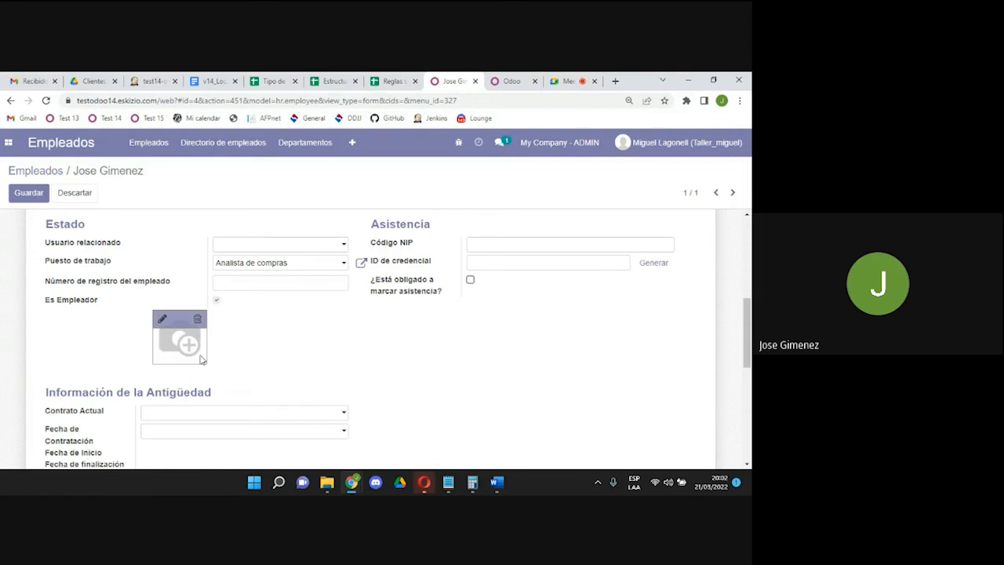
pyautogui.moveTo(201, 359)
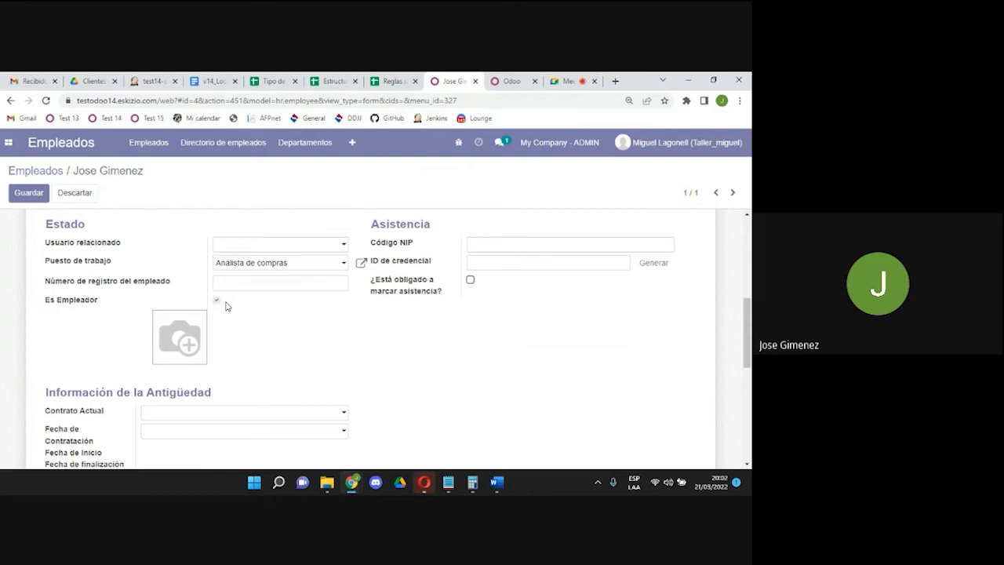
pyautogui.click(217, 301)
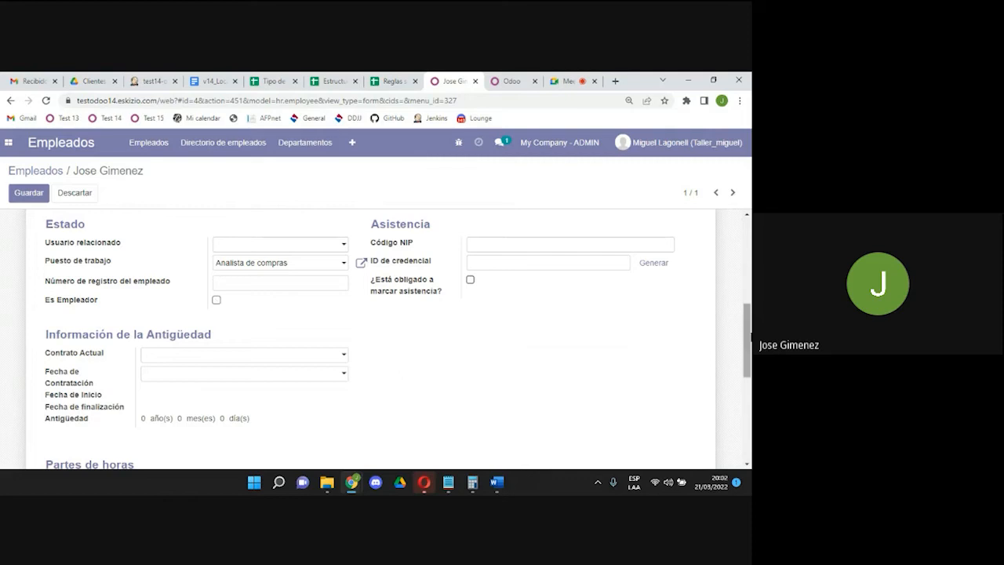
# Bring up the employee's Parientes (relatives) section.
pyautogui.scroll(-1, 747, 337)
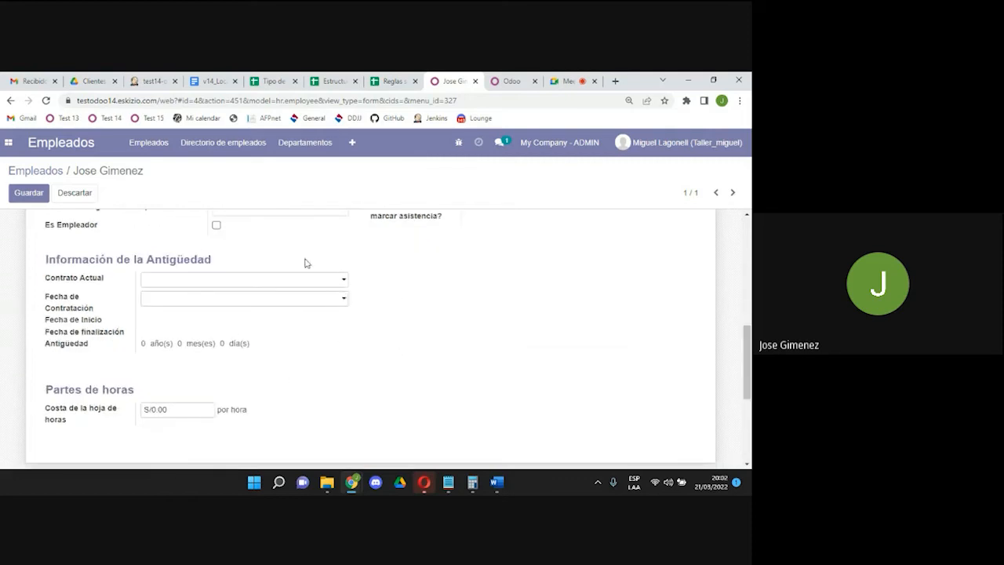
pyautogui.moveTo(749, 371)
pyautogui.mouseDown()
pyautogui.moveTo(744, 255)
pyautogui.moveTo(750, 369)
pyautogui.mouseUp()
pyautogui.click(337, 408)
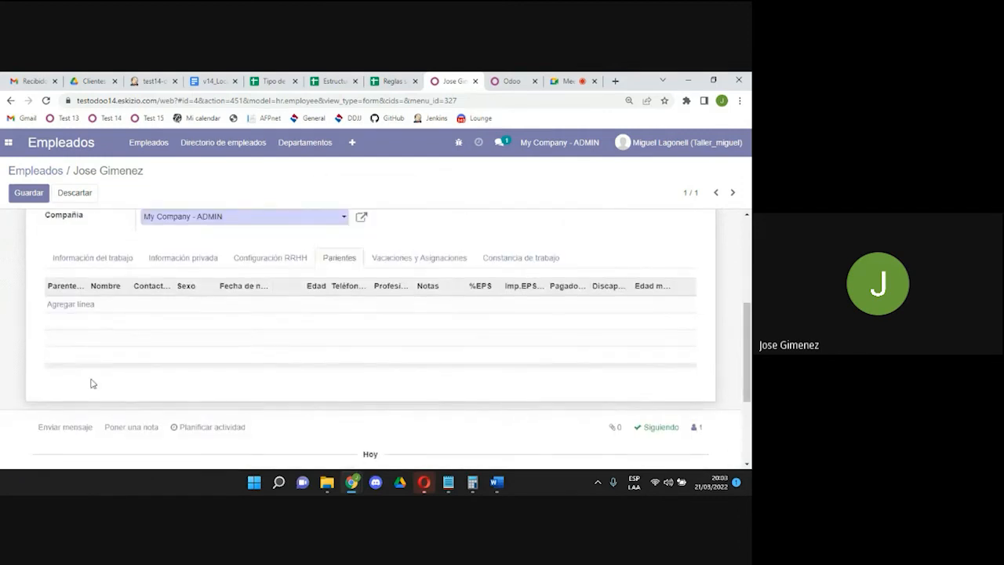
# Add a Hijo(a) relative line, entering the child's full name and Masculino as sex.
pyautogui.click(71, 306)
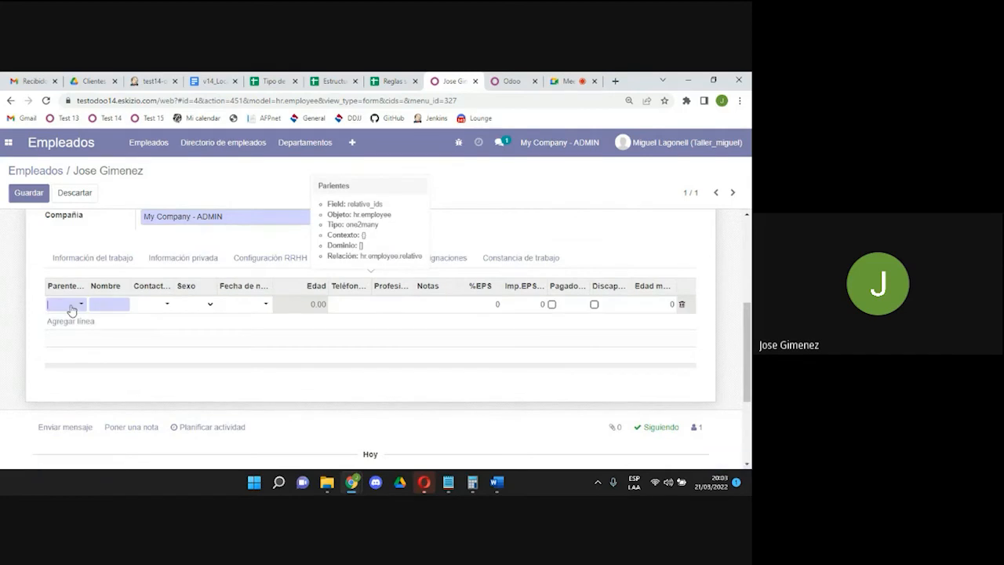
pyautogui.click(74, 304)
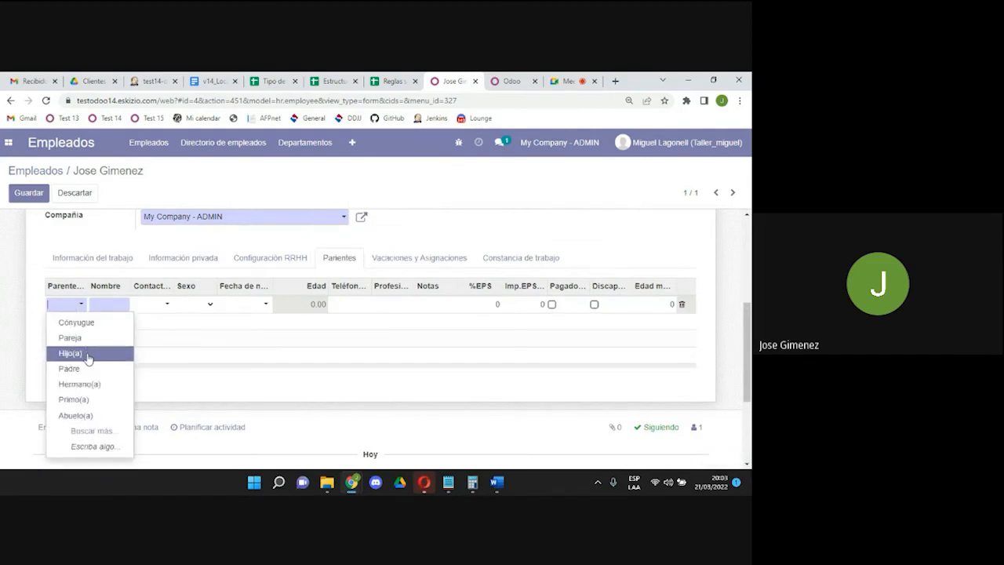
pyautogui.click(72, 353)
pyautogui.click(111, 302)
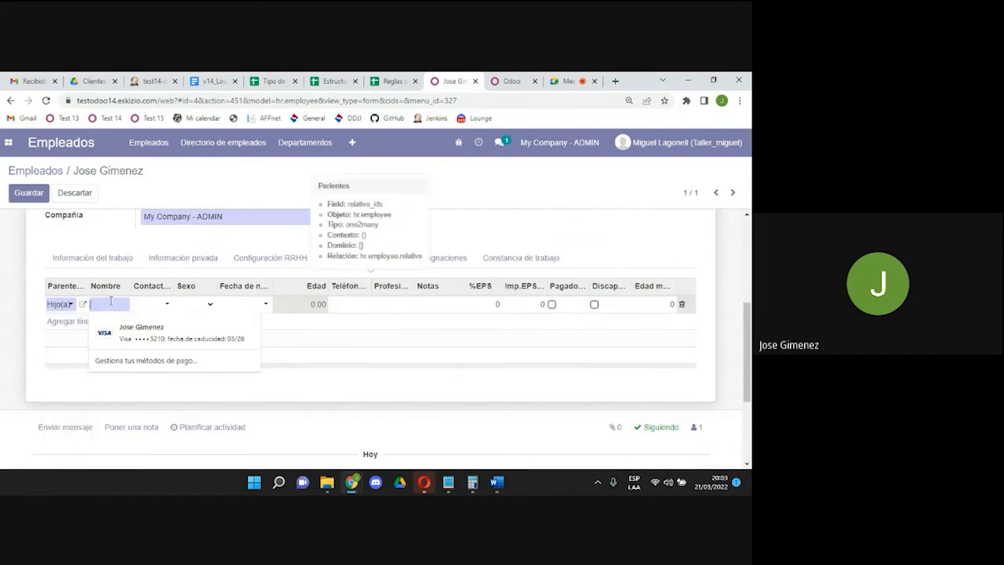
pyautogui.click(26, 253)
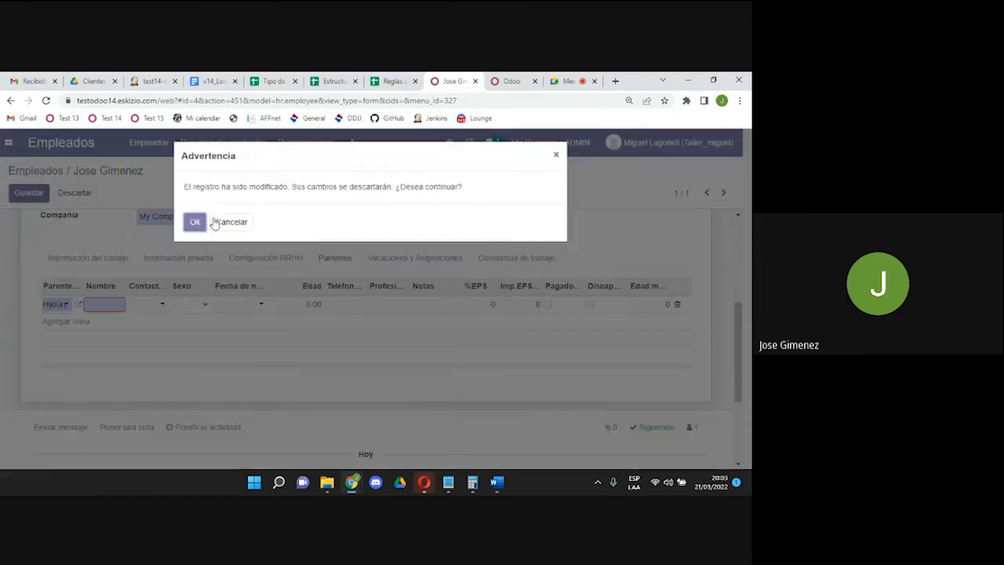
pyautogui.click(243, 222)
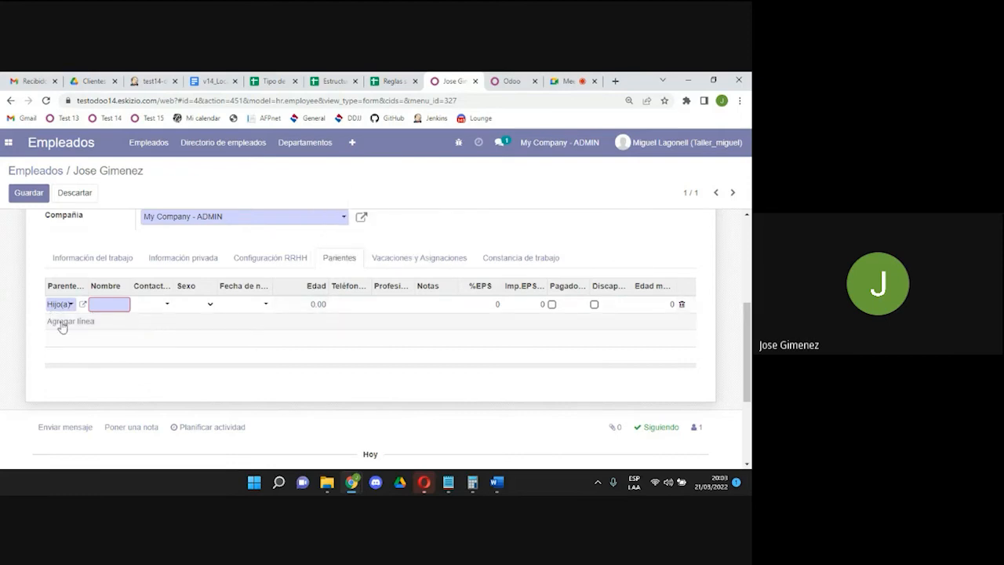
pyautogui.click(98, 304)
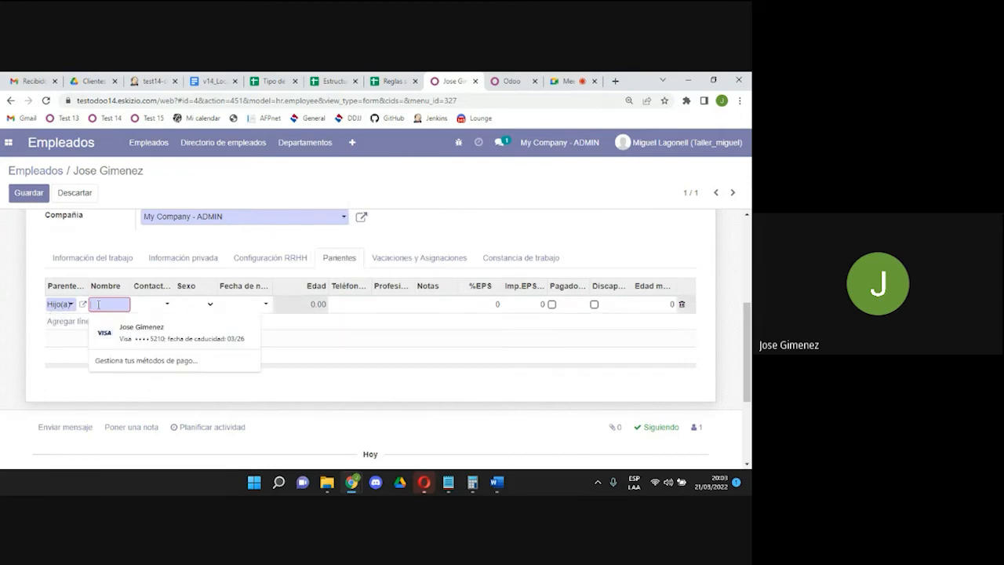
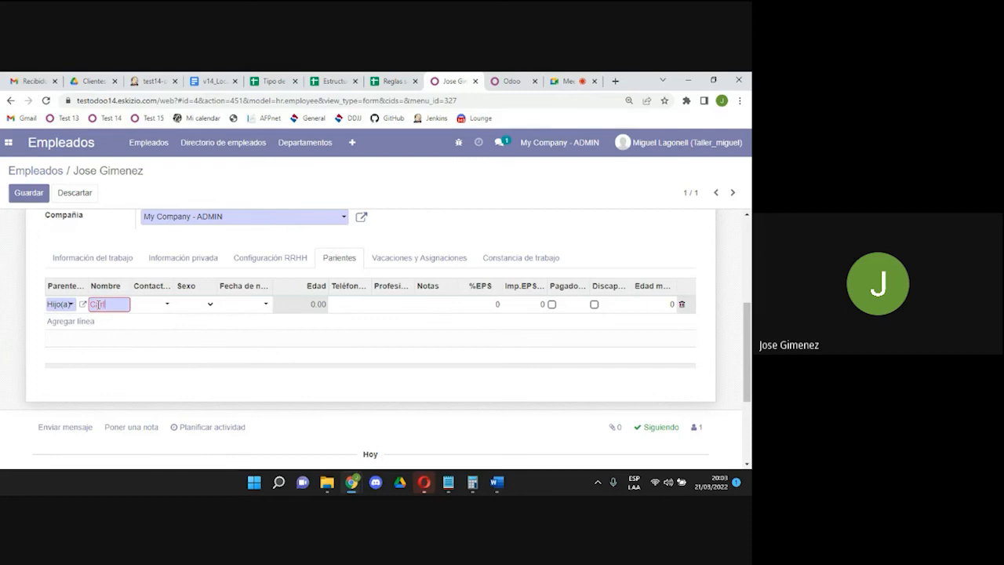
pyautogui.click(159, 305)
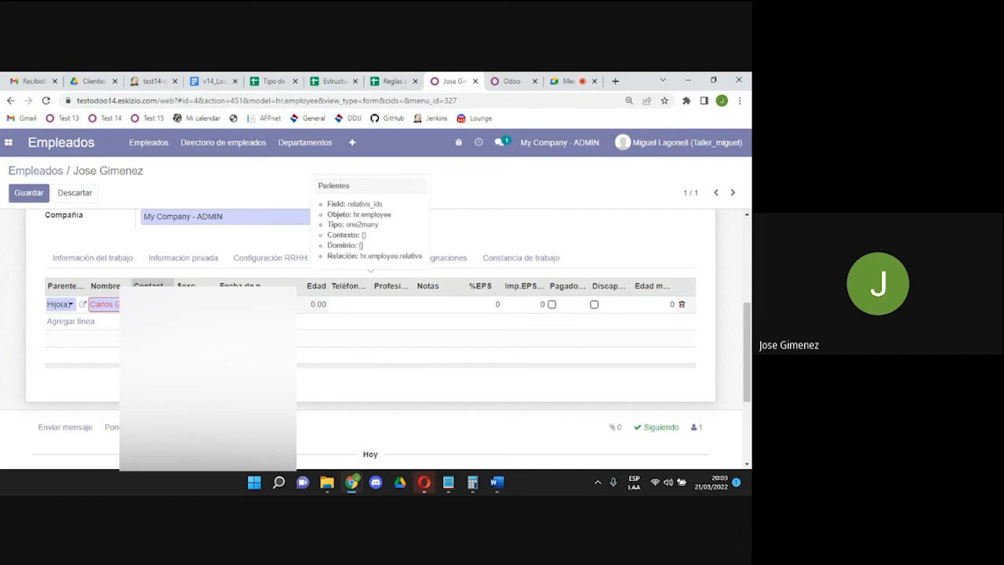
pyautogui.click(199, 305)
# Set the child's sex to Masculino and birth date to 13/05/2019.
pyautogui.click(200, 328)
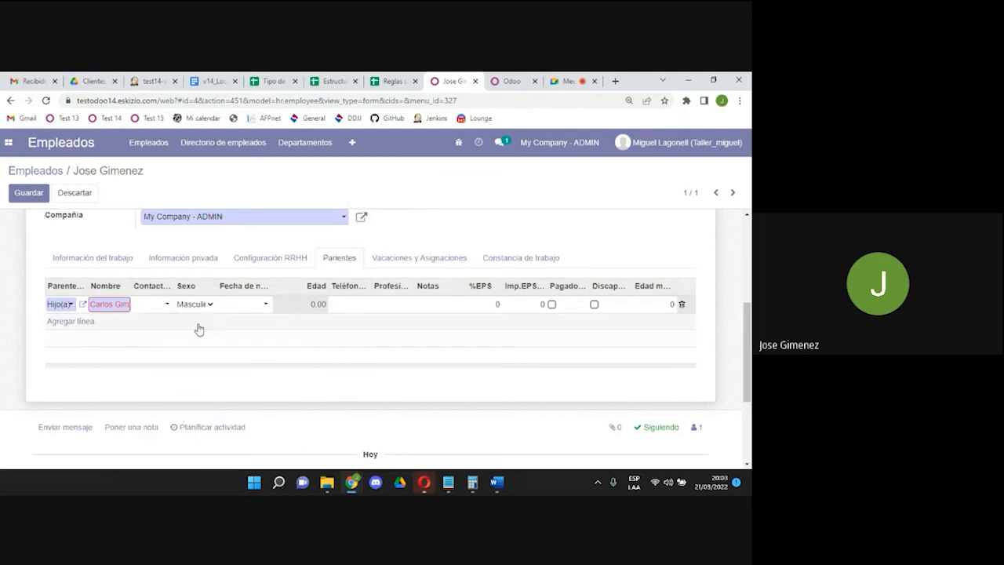
pyautogui.click(236, 305)
pyautogui.click(262, 167)
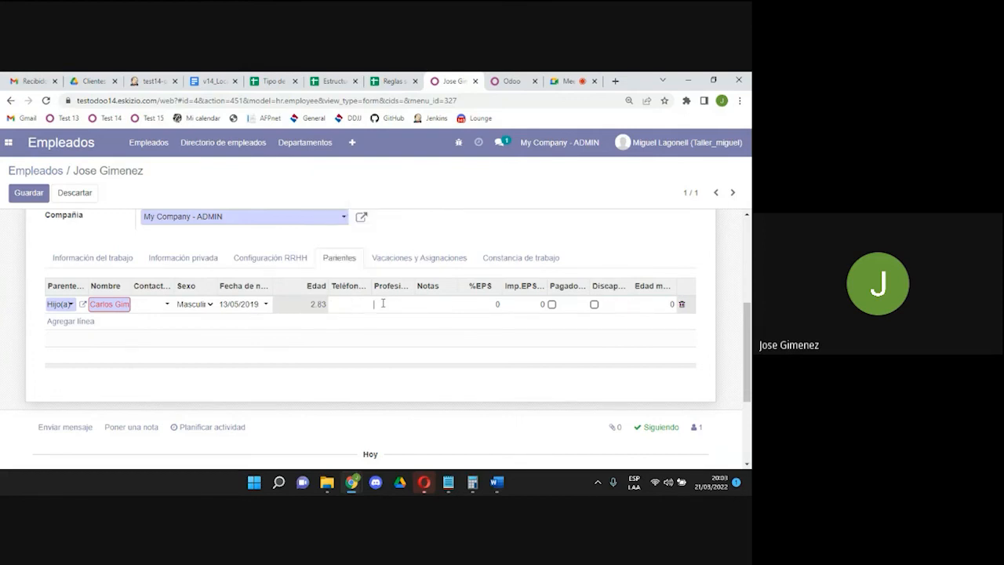
pyautogui.click(446, 302)
# Leave %EPS and Imp.EPS empty and enter 18 as the relative's last age value.
pyautogui.click(498, 305)
pyautogui.write('0.5')
pyautogui.press('BackSpace')
pyautogui.press('BackSpace')
pyautogui.press('BackSpace')
pyautogui.write('0.05')
pyautogui.press('BackSpace')
pyautogui.press('BackSpace')
pyautogui.press('BackSpace')
pyautogui.press('BackSpace')
pyautogui.click(525, 303)
pyautogui.write('75')
pyautogui.press('BackSpace')
pyautogui.press('BackSpace')
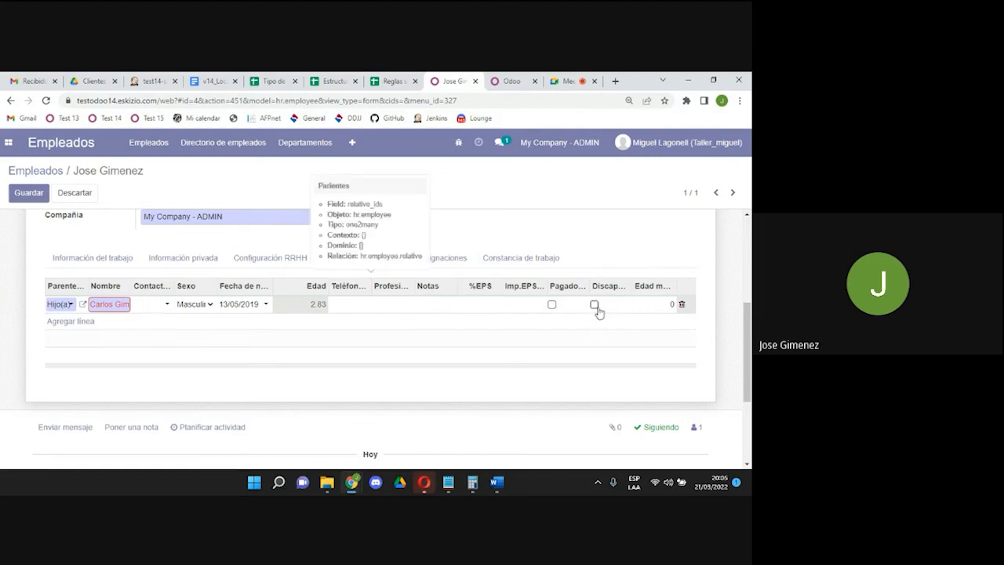
pyautogui.click(670, 303)
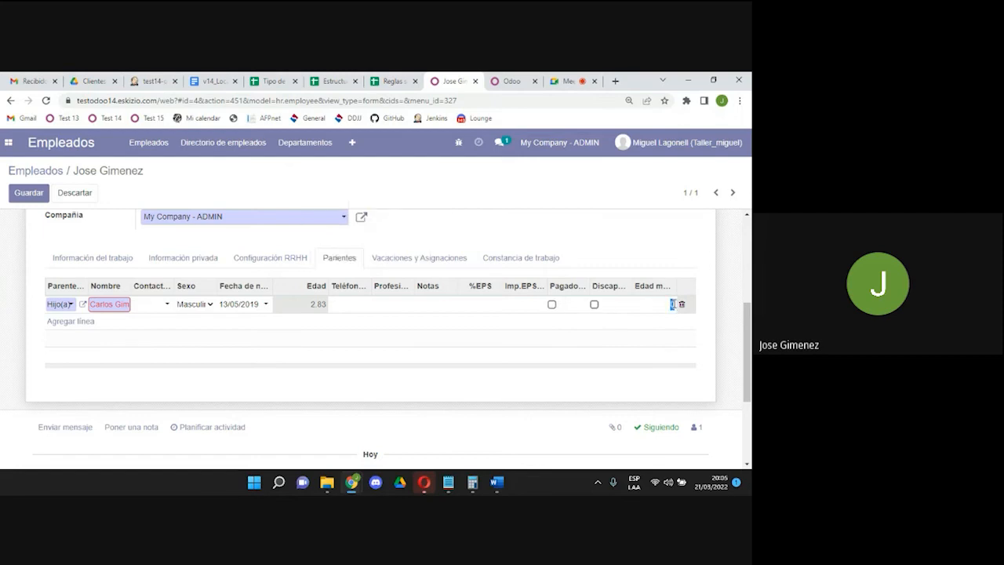
pyautogui.write('18')
# In Vacaciones y Asignaciones, tick Vacaciones with 20 days per year, then save the employee.
pyautogui.click(394, 257)
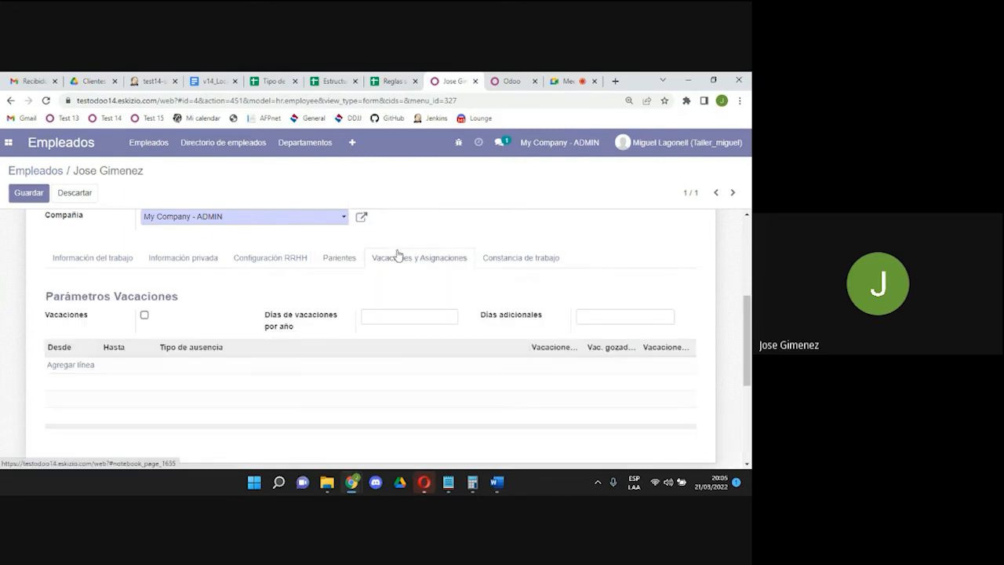
pyautogui.click(144, 315)
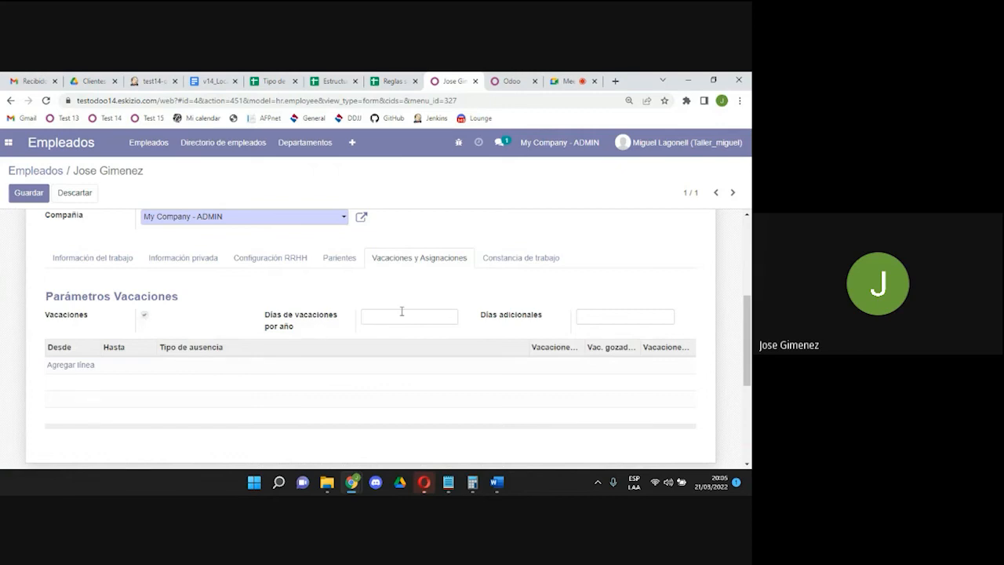
pyautogui.write('20')
pyautogui.click(25, 196)
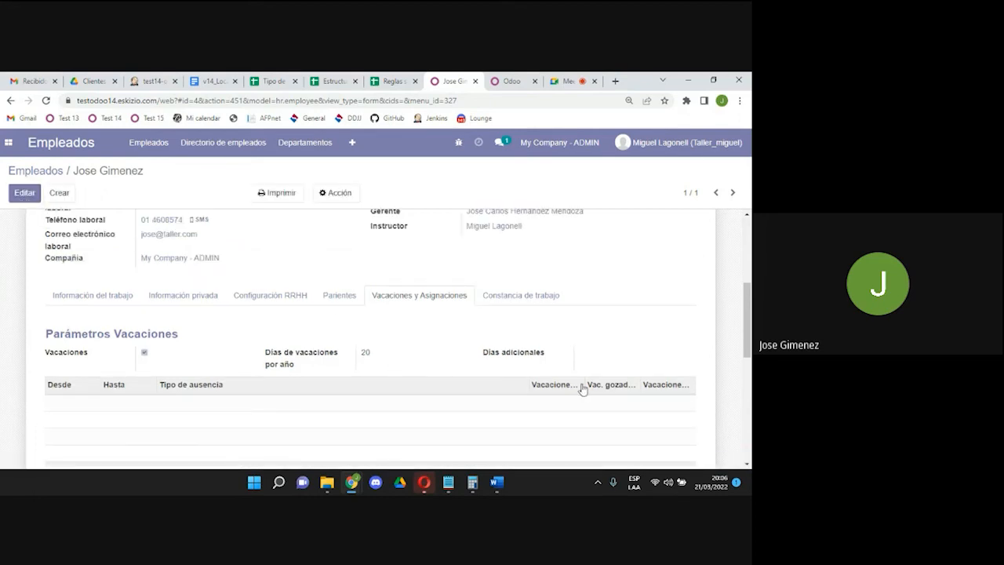
pyautogui.moveTo(749, 343); pyautogui.dragTo(749, 287)
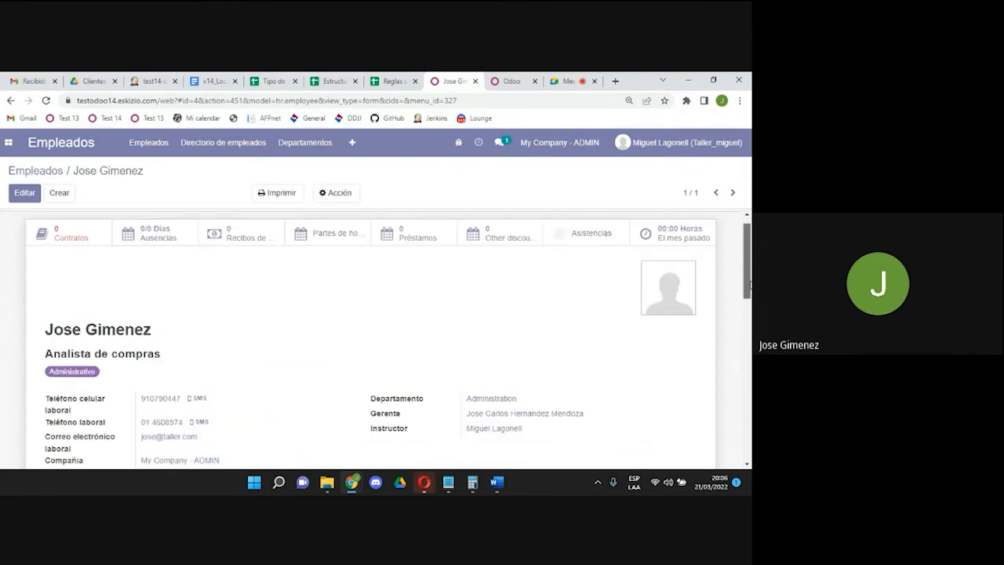
# Create a new contract from Contratos, referenced as the employee's name followed by 012022.
pyautogui.click(69, 249)
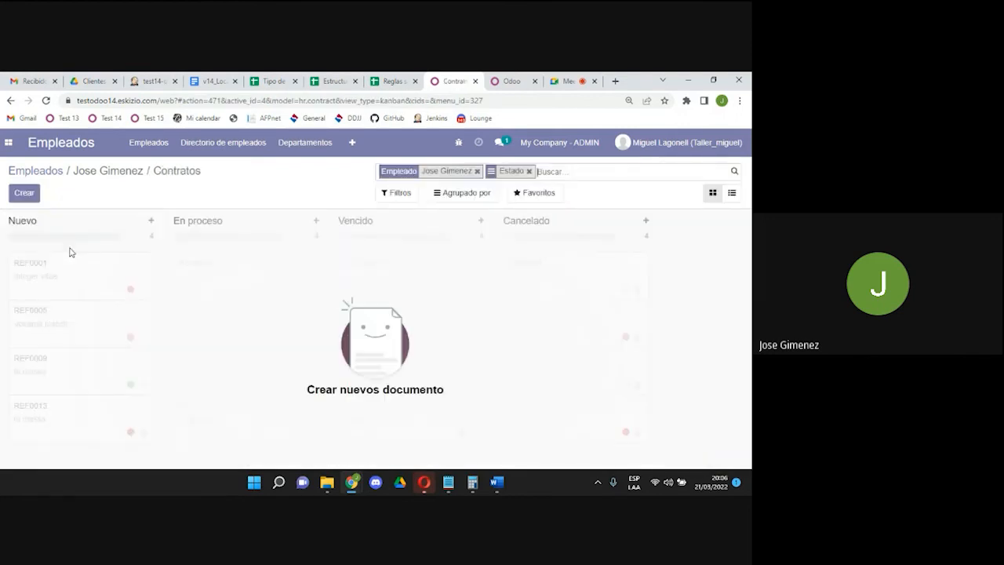
pyautogui.click(28, 201)
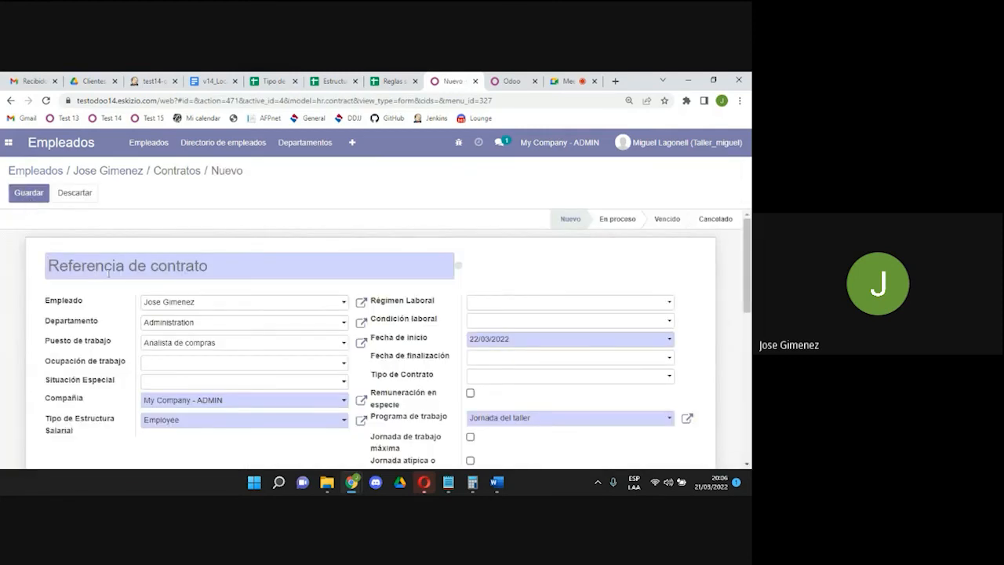
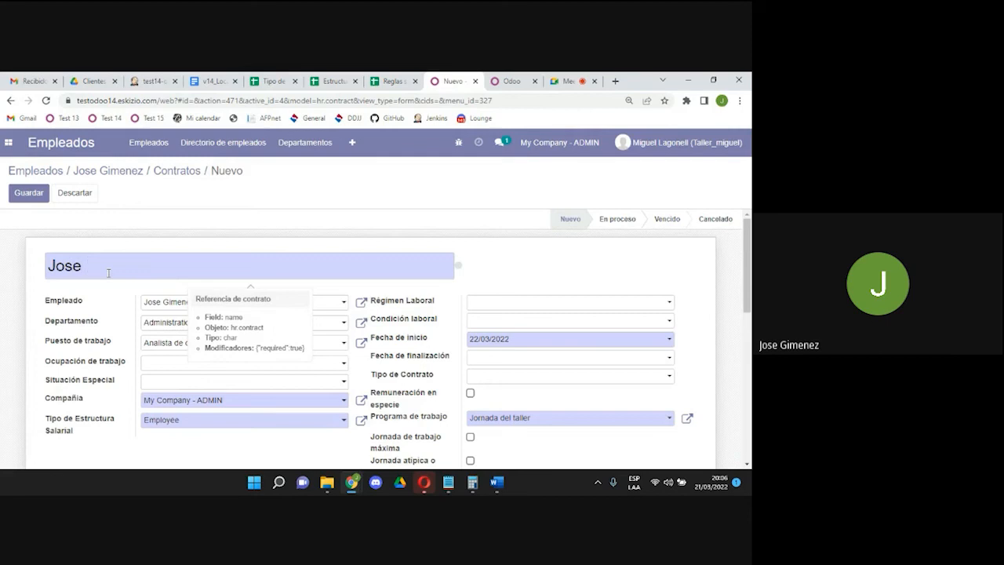
pyautogui.write('012022')
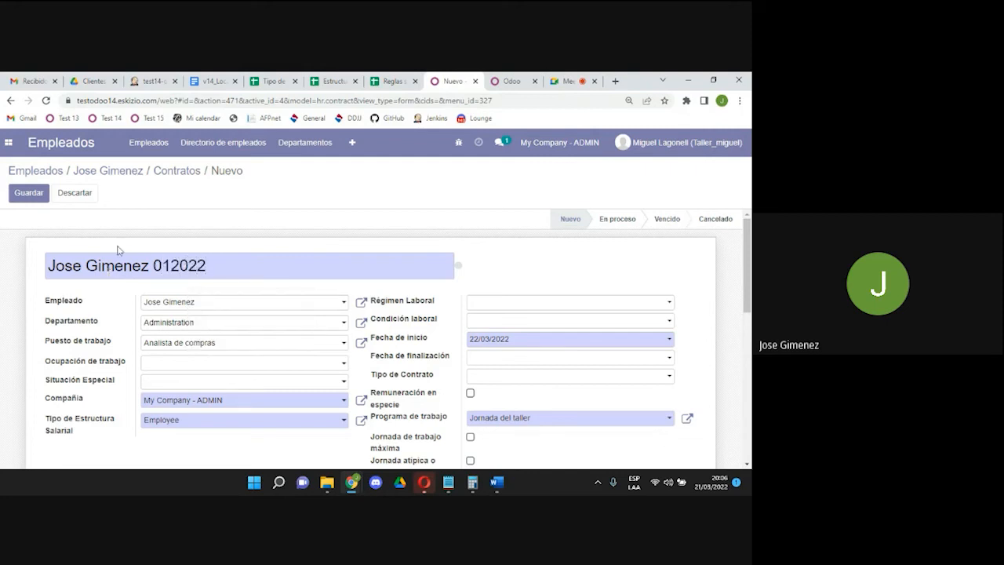
pyautogui.write('-')
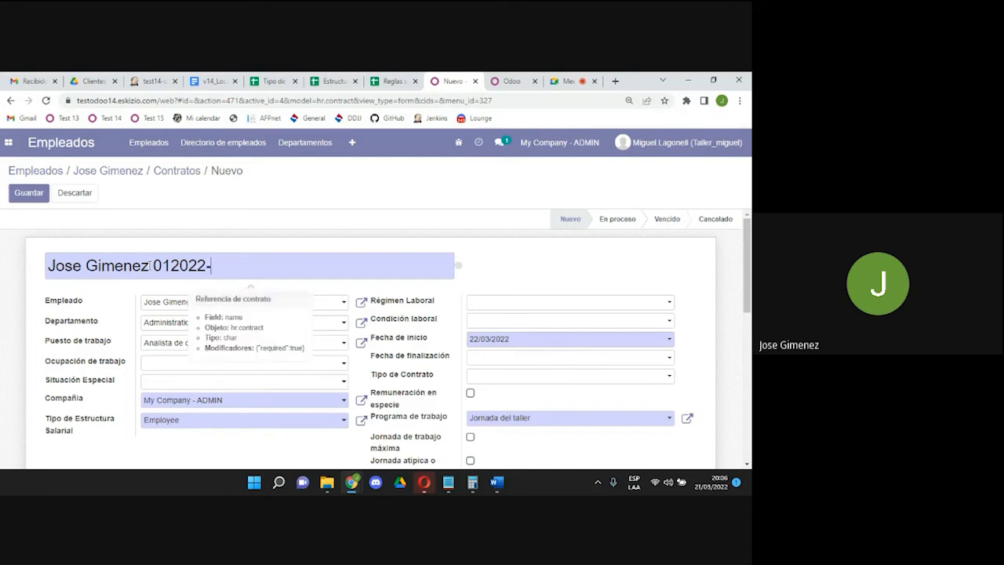
pyautogui.press('BackSpace')
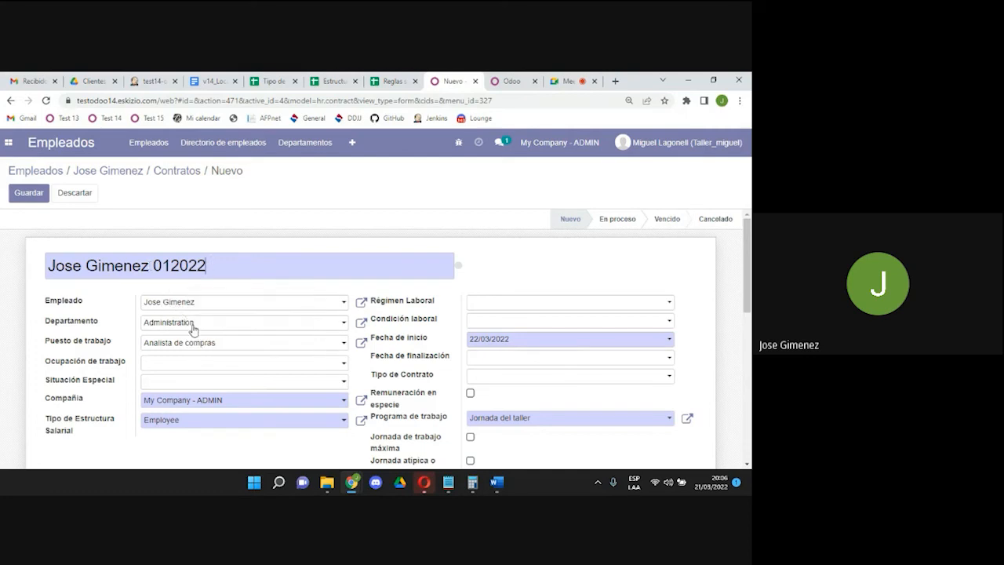
# Search 'analis' and pick ANALISTA, SISTEMAS INFORMATICOS as the contract's occupation.
pyautogui.click(255, 365)
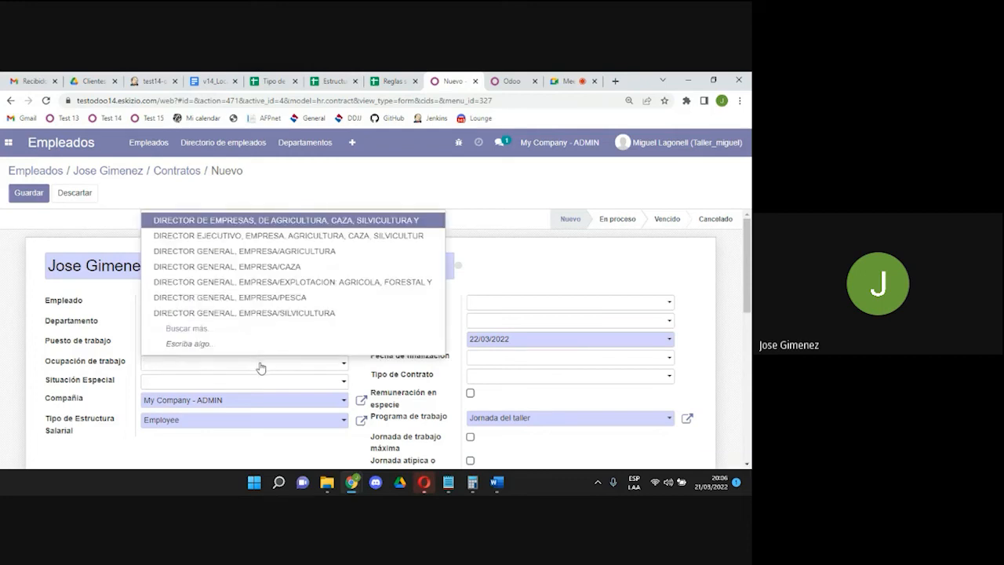
pyautogui.write('analis')
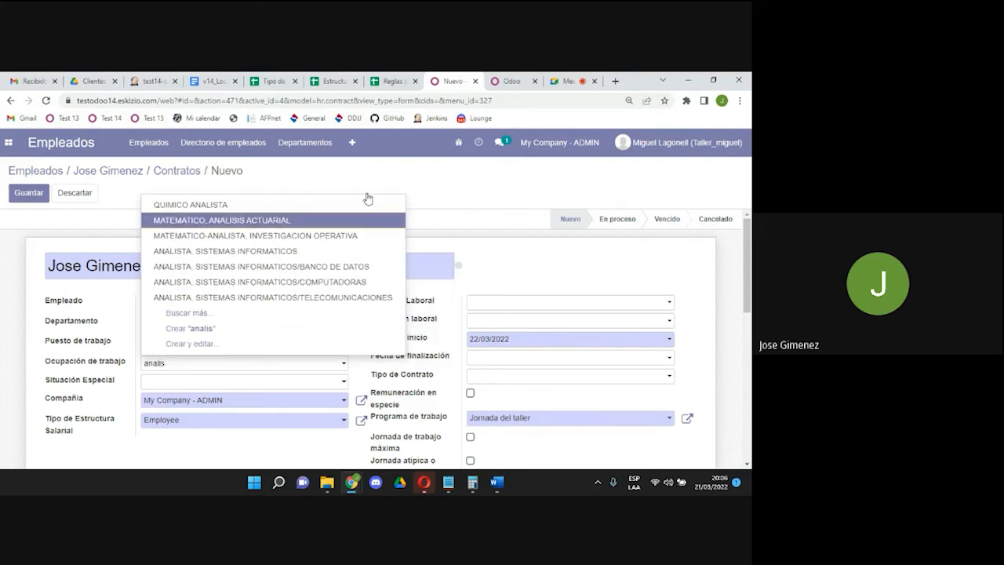
pyautogui.click(310, 259)
pyautogui.scroll(-1, 749, 307)
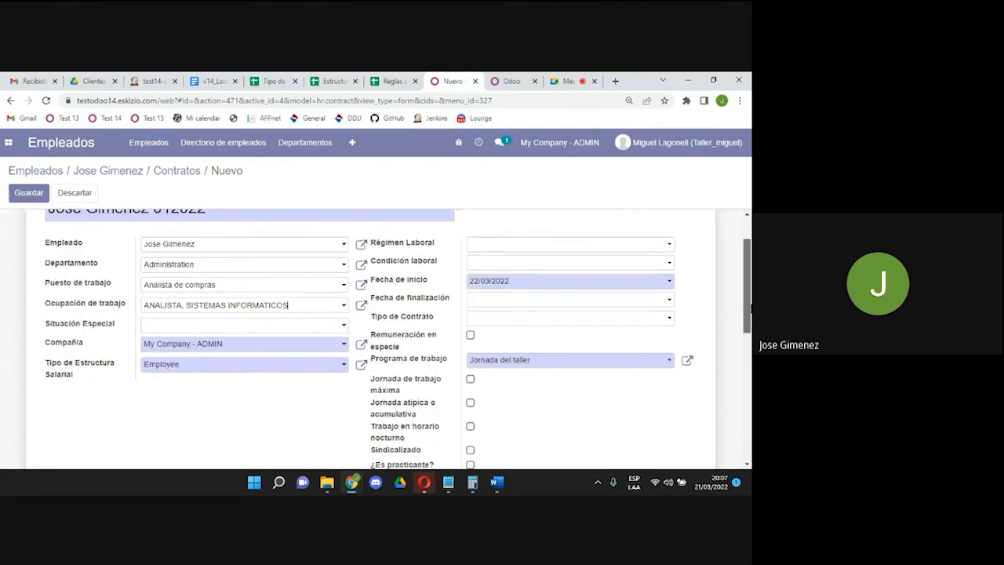
# Set special situation NINGUNA and salary structure type Nomina Administrativa, keeping the company unchanged.
pyautogui.click(271, 311)
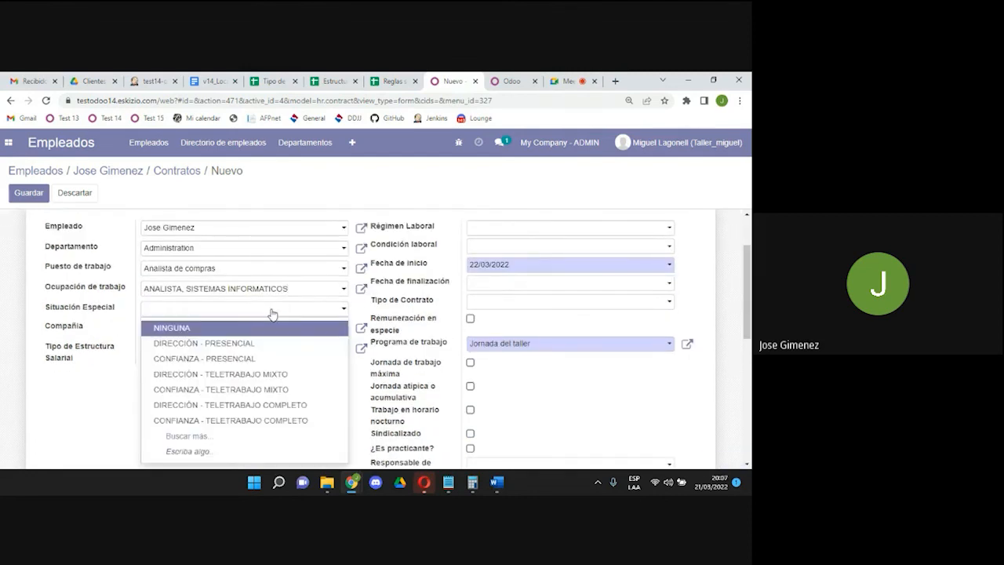
pyautogui.click(258, 328)
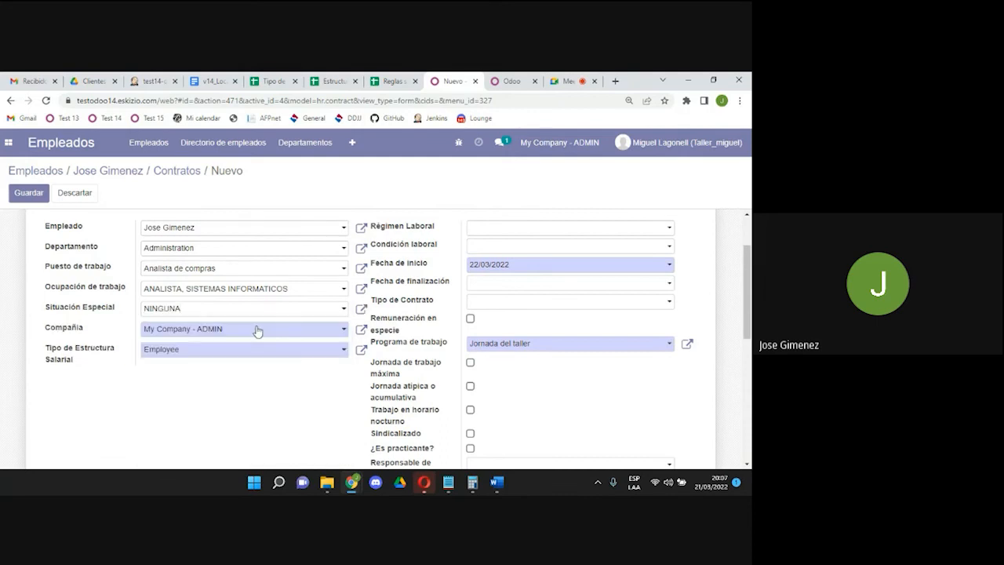
pyautogui.click(258, 329)
pyautogui.click(258, 329)
pyautogui.click(245, 352)
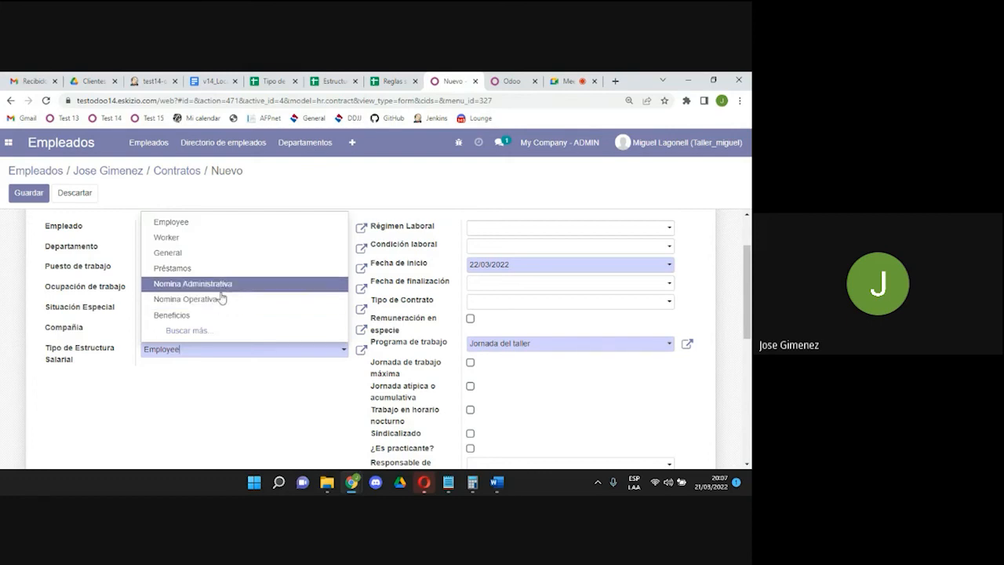
pyautogui.click(224, 286)
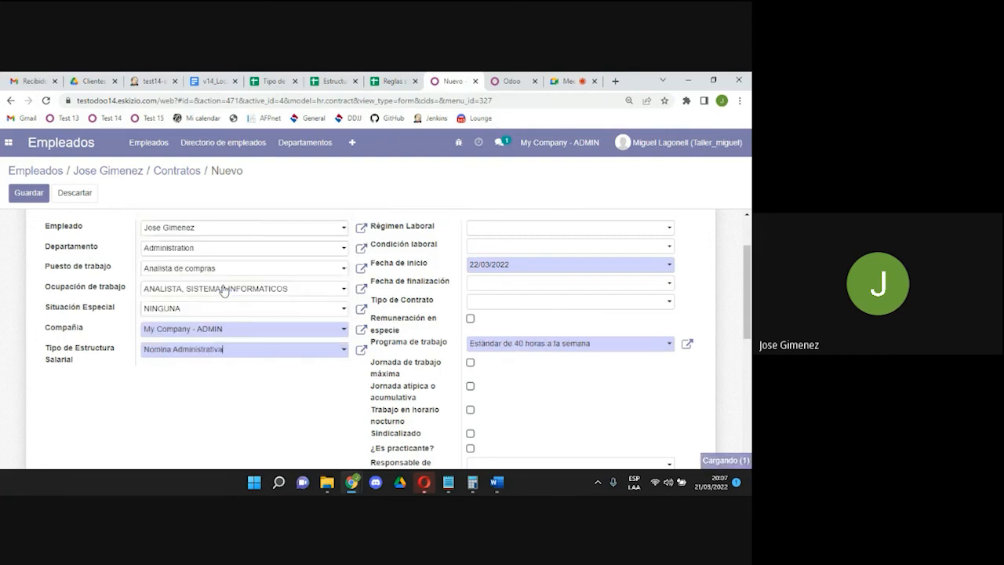
pyautogui.moveTo(748, 262); pyautogui.dragTo(749, 235)
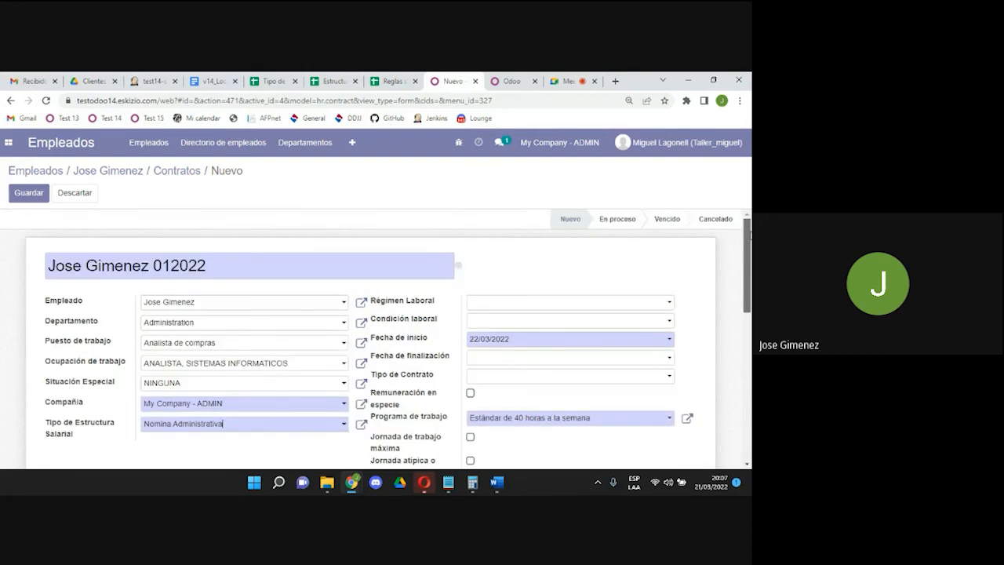
# Set the labour regime to D LEG N.° 728 and the labour condition to POR INICIO O INCREM DE ACTIV.
pyautogui.click(487, 301)
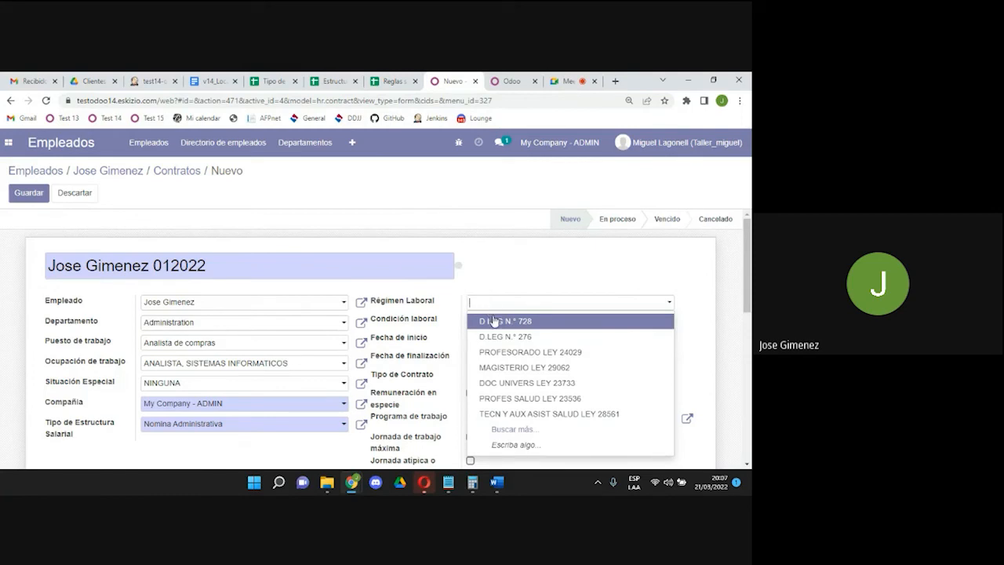
pyautogui.click(494, 321)
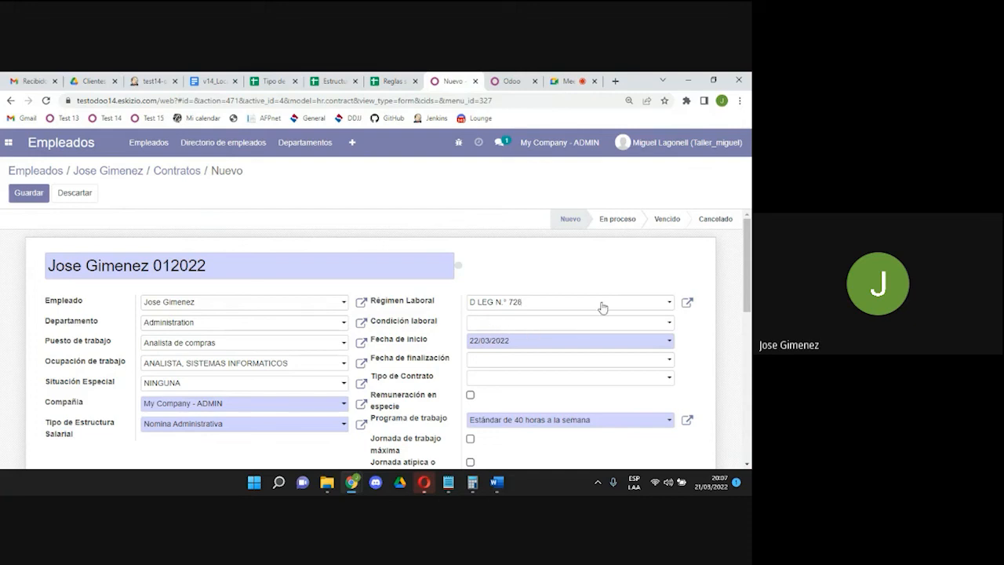
pyautogui.scroll(-1, 748, 301)
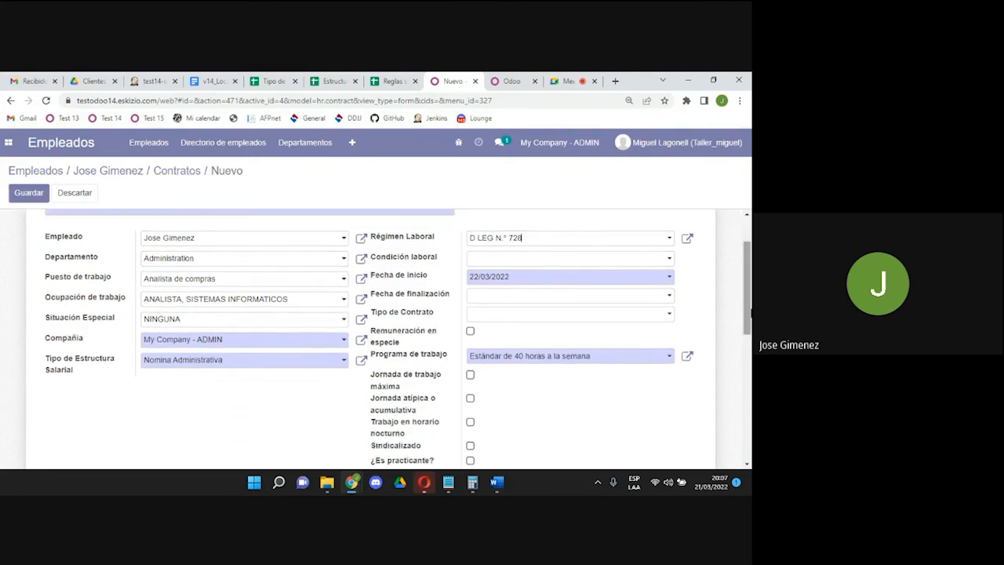
pyautogui.click(545, 264)
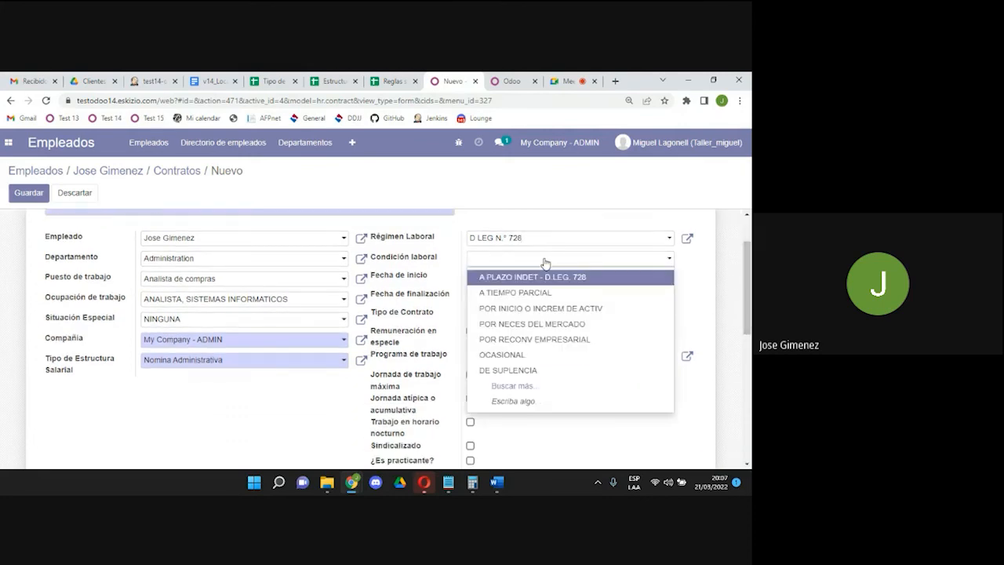
pyautogui.click(546, 308)
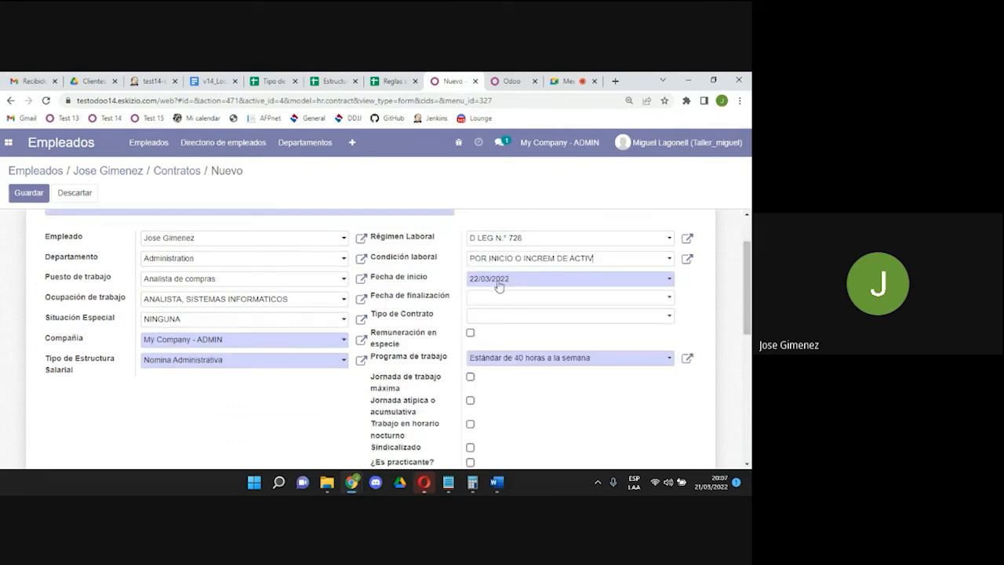
# Set the contract start date to 01/01/2022.
pyautogui.click(499, 287)
pyautogui.click(521, 299)
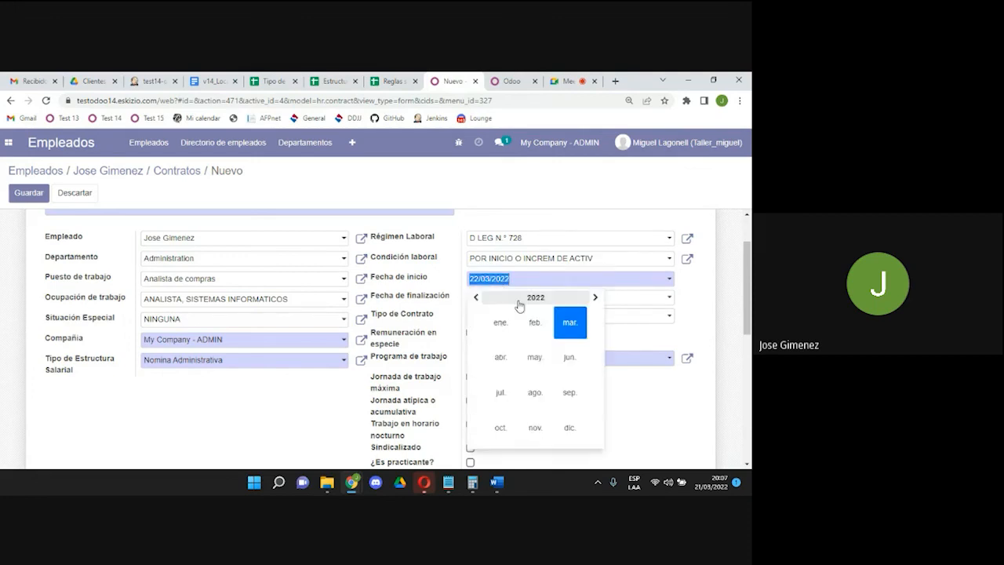
pyautogui.click(502, 320)
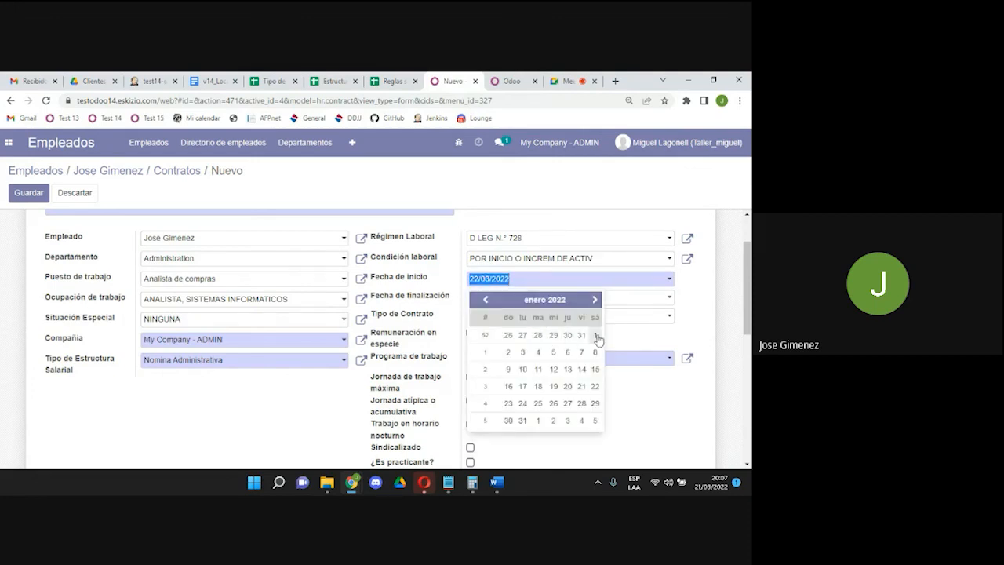
pyautogui.click(595, 335)
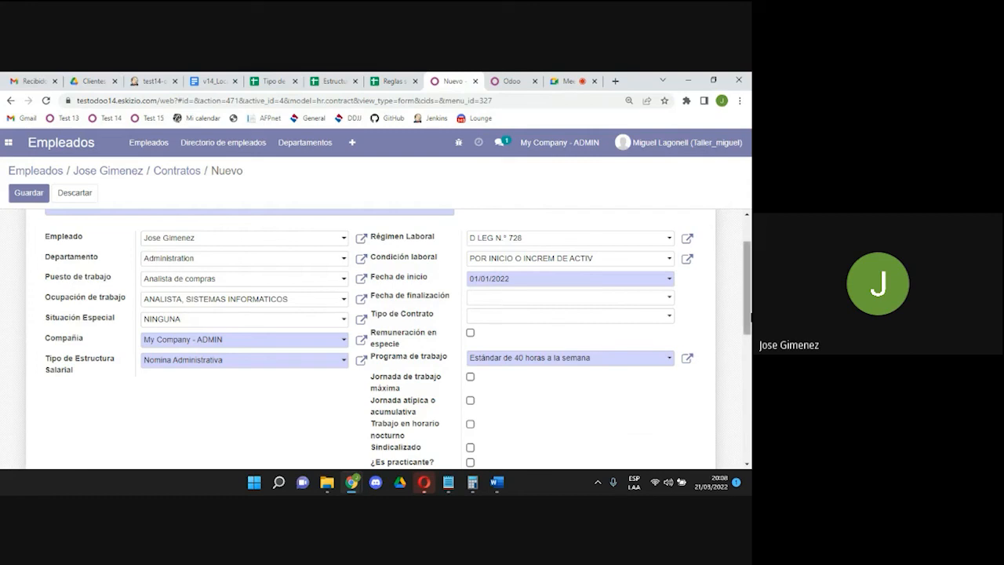
# Select Jornada del taller in the Programa de trabajo field.
pyautogui.scroll(-1, 503, 304)
pyautogui.click(610, 245)
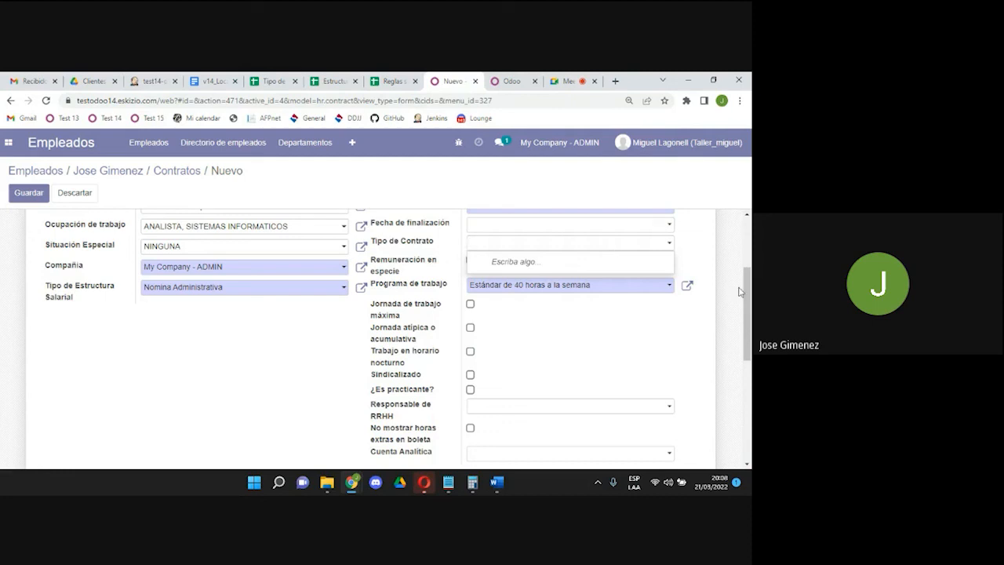
pyautogui.moveTo(746, 296); pyautogui.dragTo(749, 306)
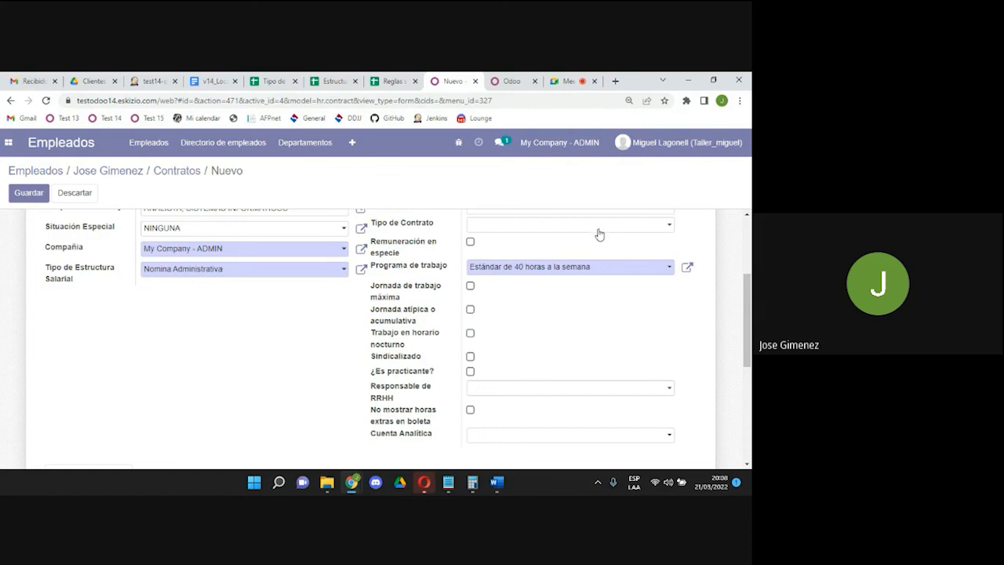
pyautogui.click(534, 268)
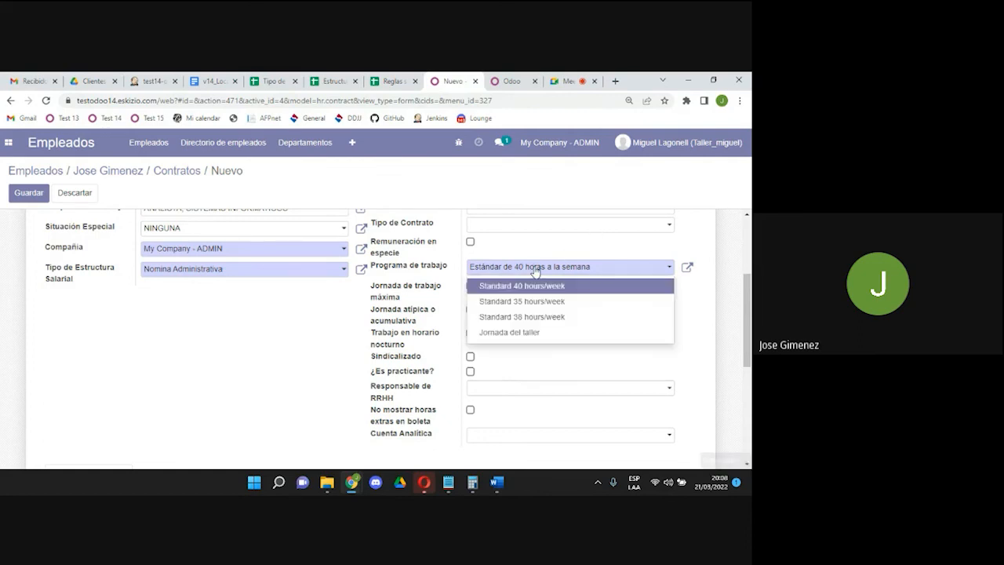
pyautogui.click(514, 334)
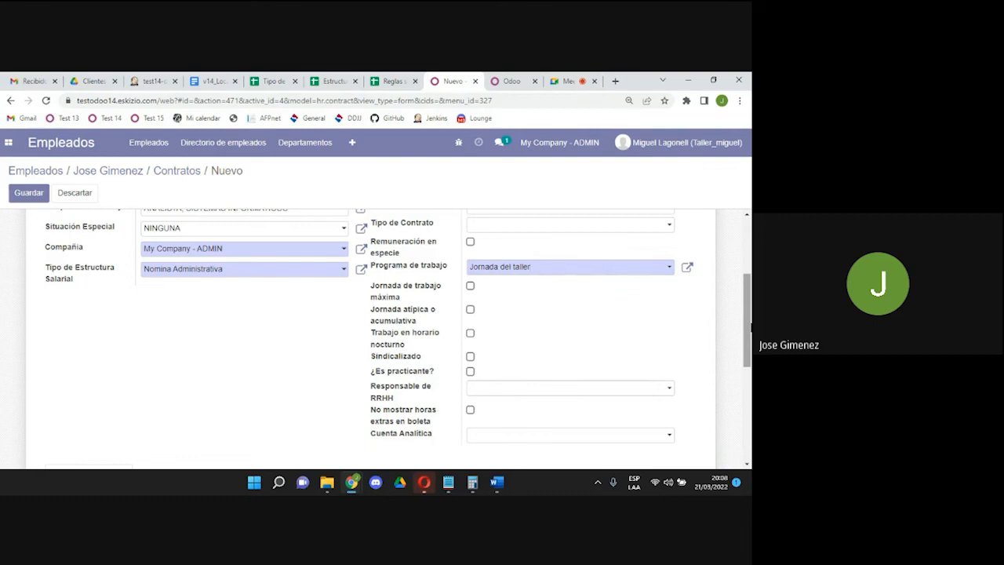
pyautogui.moveTo(749, 324); pyautogui.dragTo(750, 348)
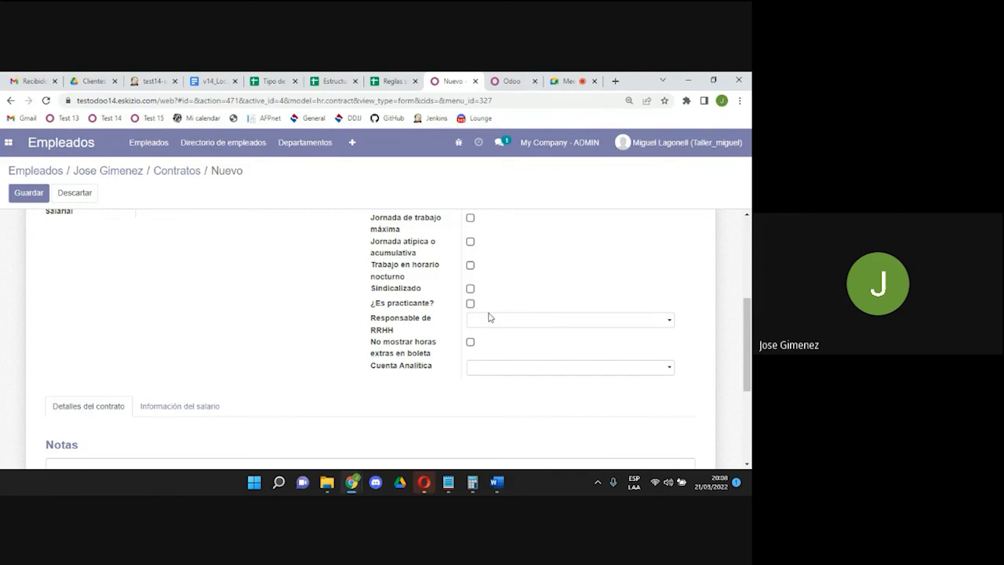
pyautogui.click(494, 323)
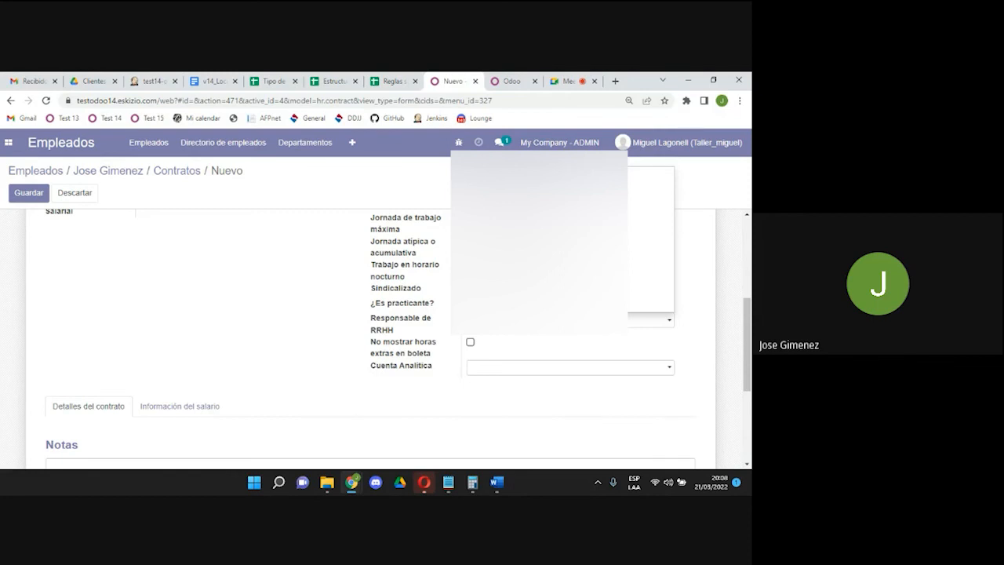
pyautogui.click(500, 327)
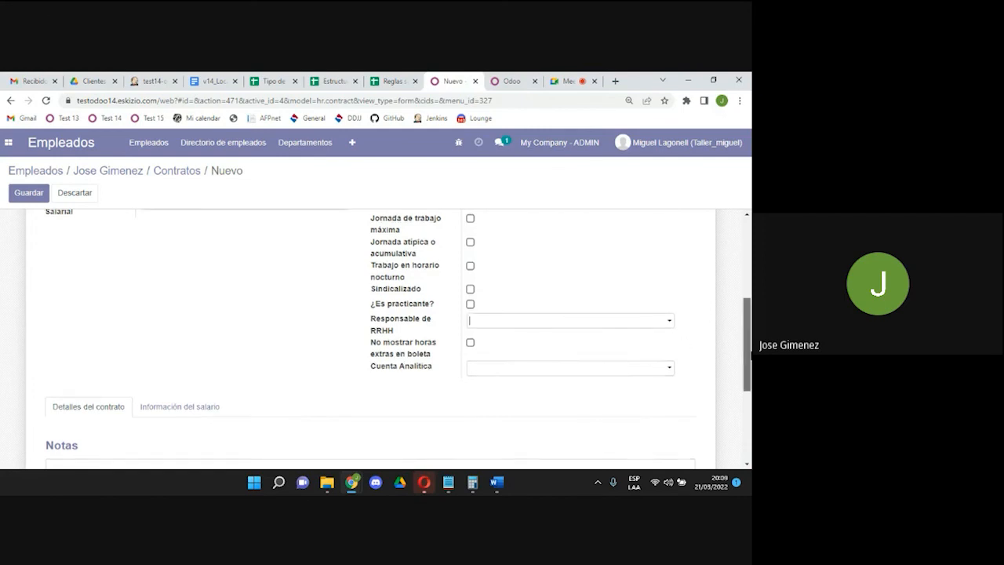
pyautogui.scroll(-1, 748, 368)
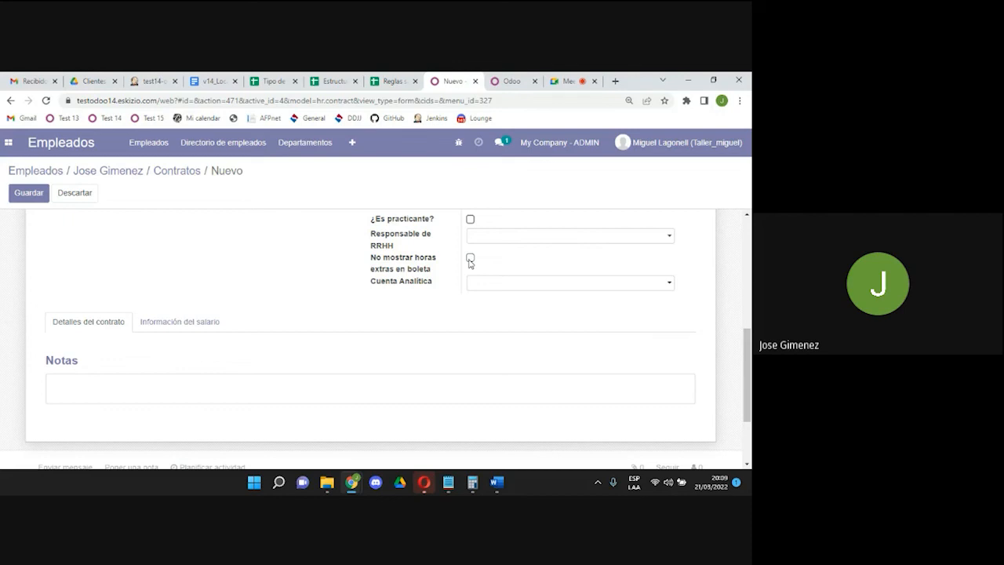
pyautogui.click(469, 260)
pyautogui.click(470, 260)
pyautogui.click(469, 259)
pyautogui.click(470, 260)
pyautogui.click(469, 259)
pyautogui.rightClick(470, 263)
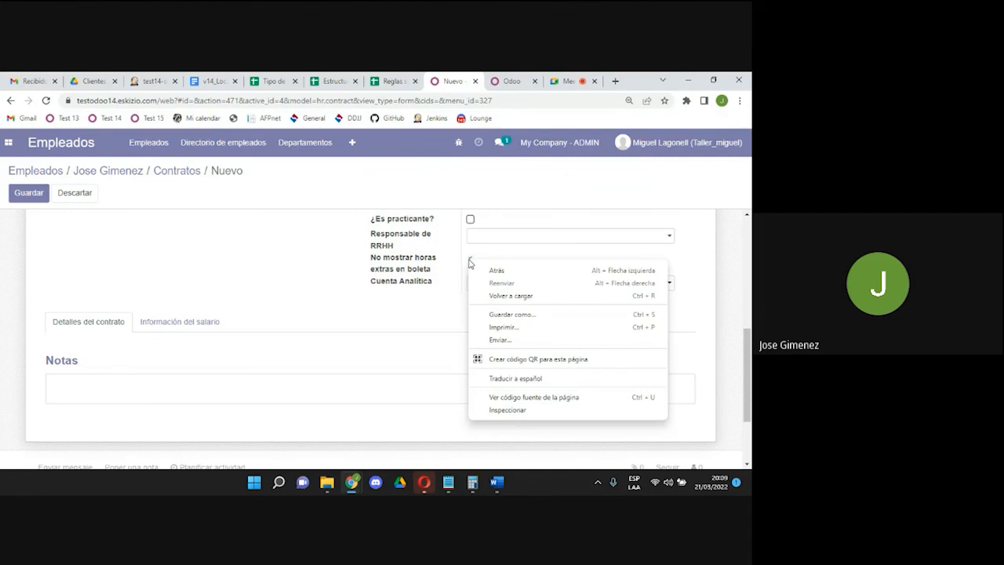
pyautogui.click(471, 263)
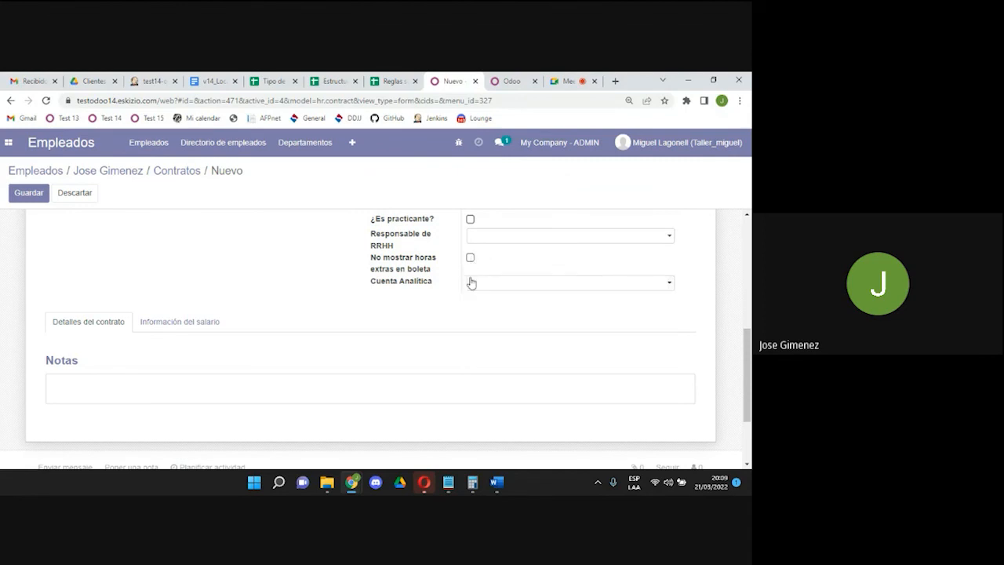
pyautogui.click(471, 287)
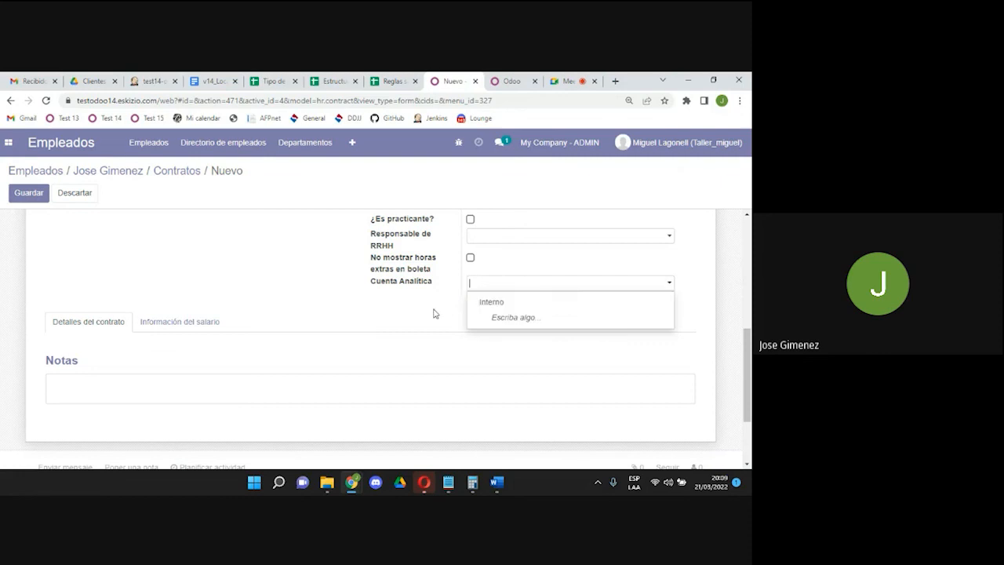
pyautogui.rightClick(288, 253)
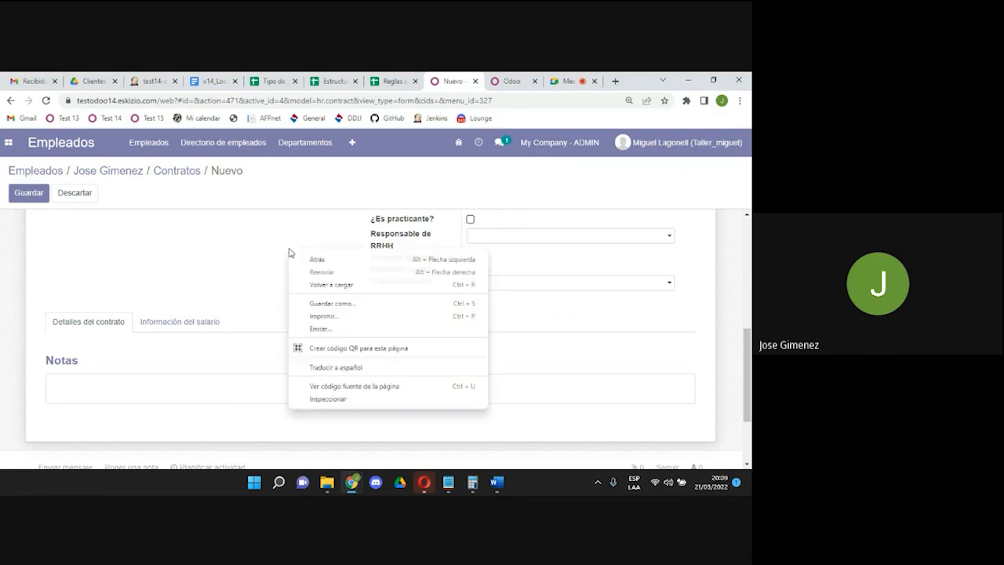
pyautogui.click(259, 254)
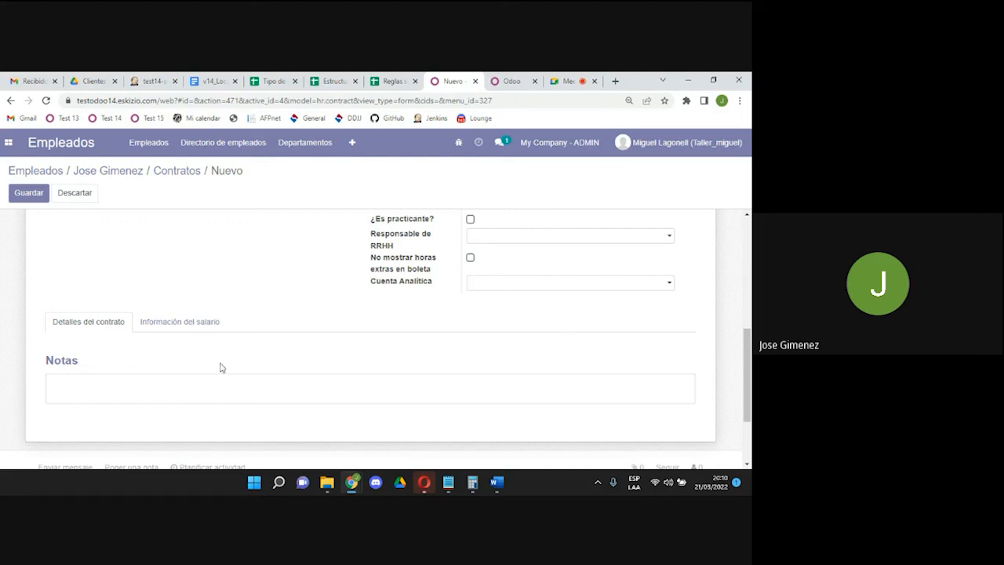
pyautogui.click(48, 394)
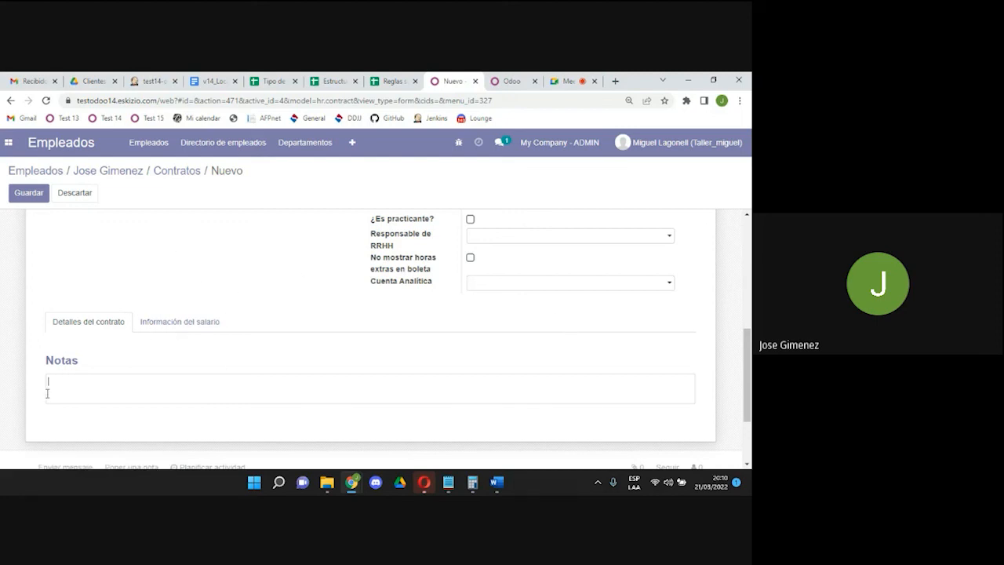
# In the salary information, set payment type DEPÓSITO EN CUENTA and variable remuneration Ninguno.
pyautogui.click(190, 328)
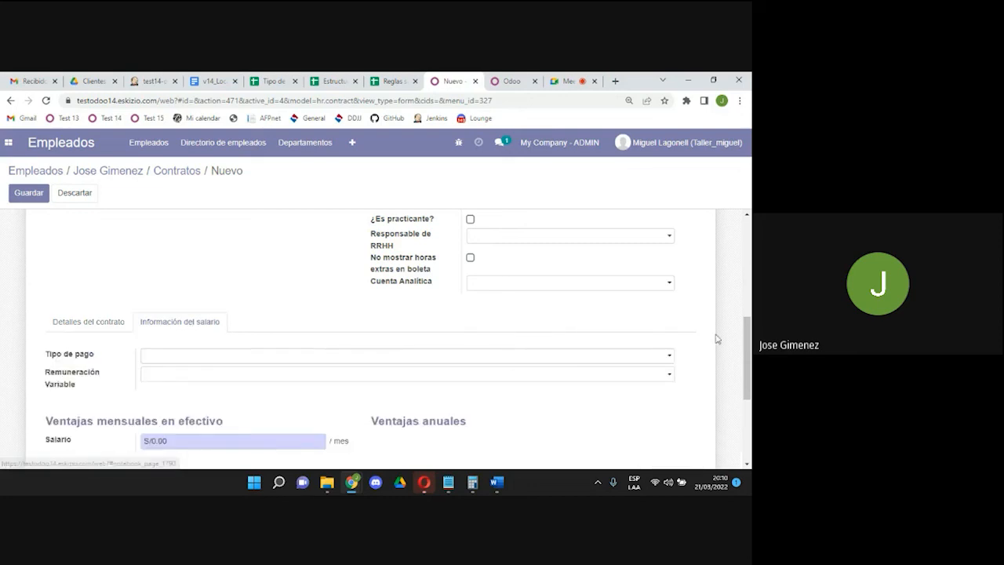
pyautogui.moveTo(749, 352); pyautogui.dragTo(749, 381)
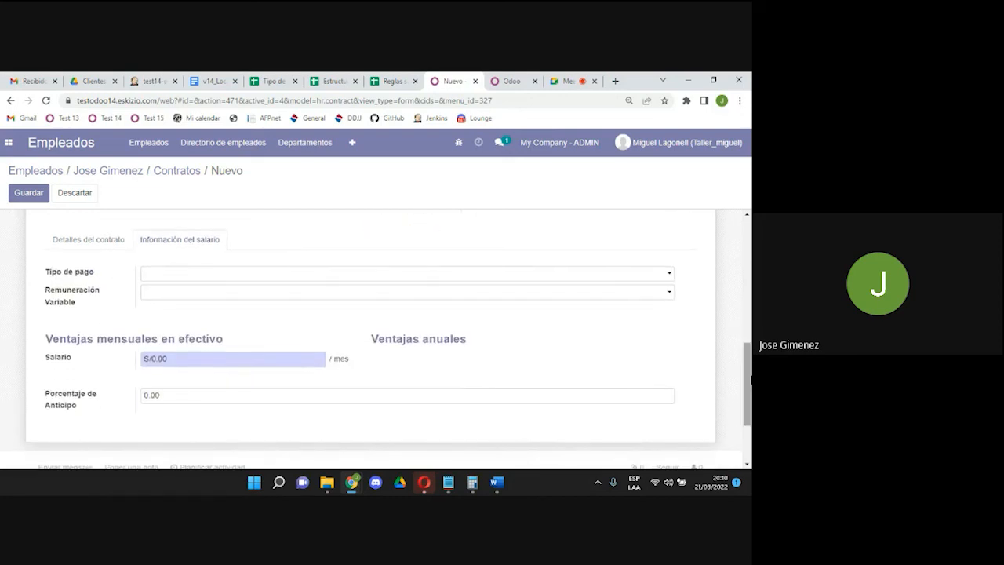
pyautogui.click(279, 274)
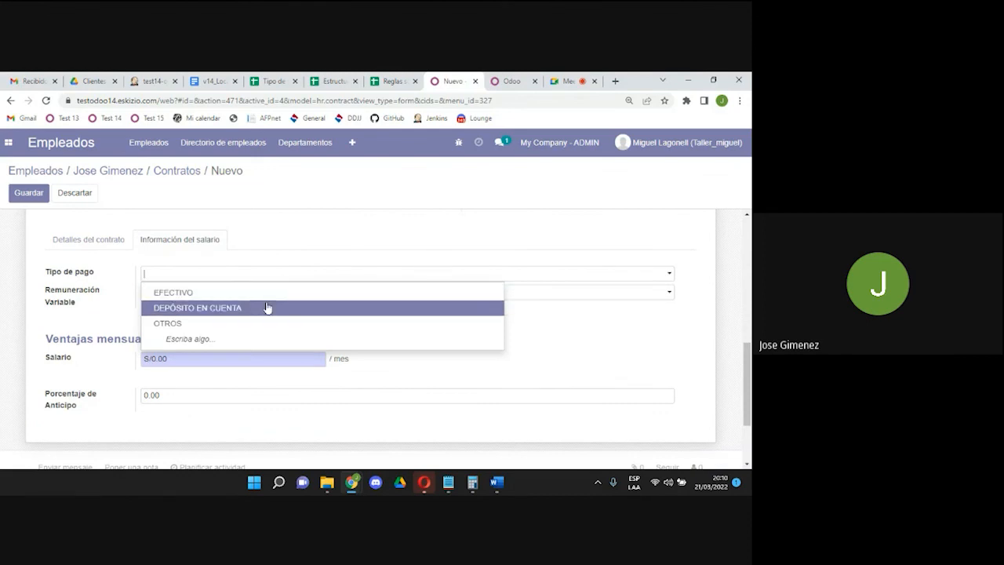
pyautogui.click(258, 308)
pyautogui.click(245, 297)
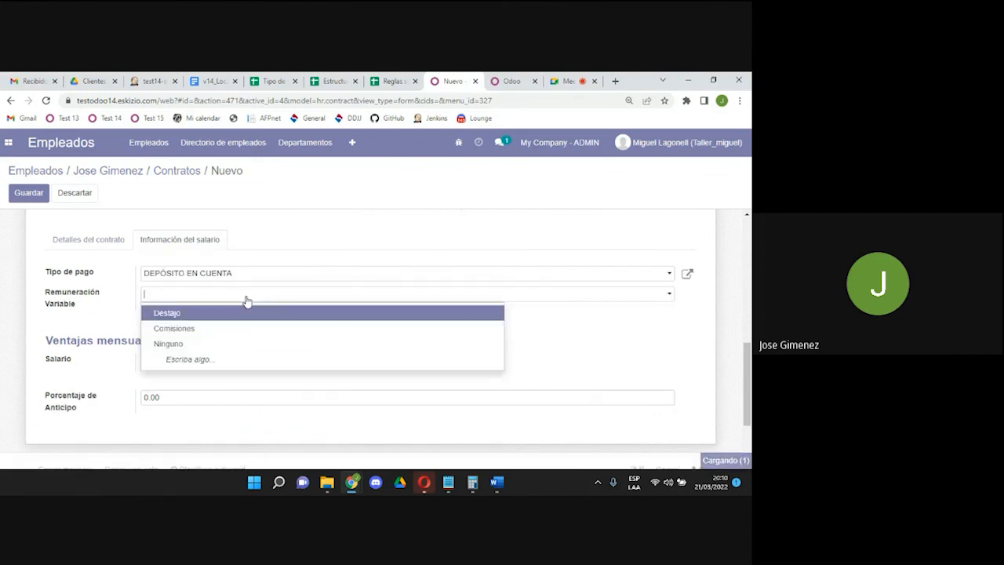
pyautogui.click(232, 345)
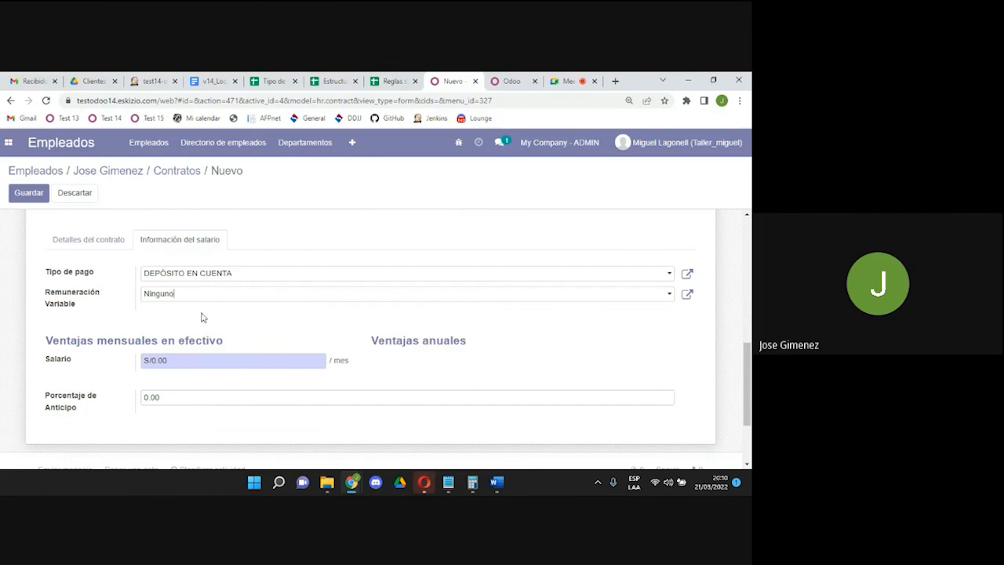
pyautogui.scroll(-1, 748, 384)
pyautogui.moveTo(750, 388)
pyautogui.mouseDown()
pyautogui.moveTo(751, 401)
pyautogui.moveTo(750, 390)
pyautogui.mouseUp()
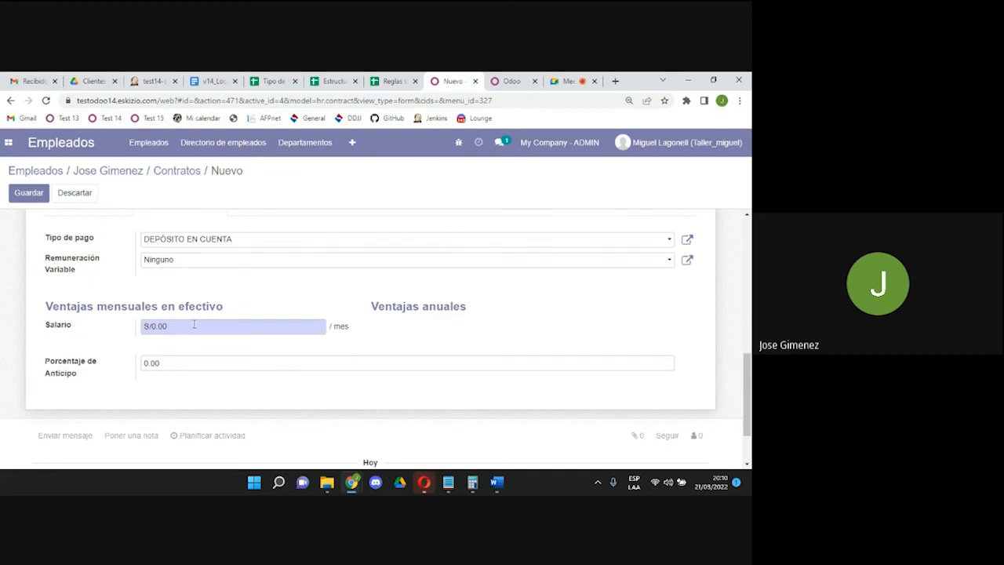
# Enter salary 3000 and advance percentage 0.5, then save the contract.
pyautogui.moveTo(194, 324); pyautogui.dragTo(110, 336)
pyautogui.write('3000')
pyautogui.moveTo(165, 368); pyautogui.dragTo(110, 367)
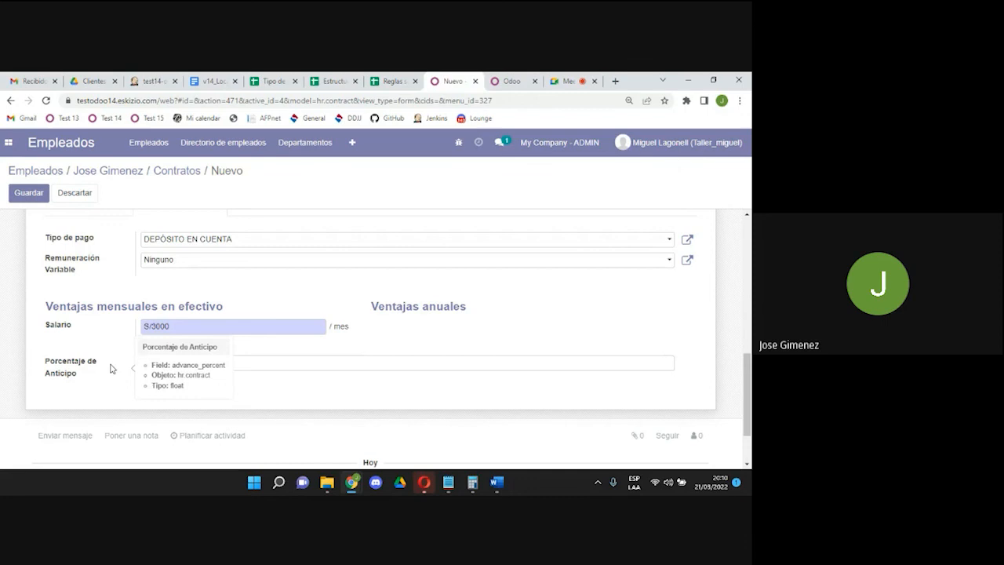
pyautogui.click(178, 366)
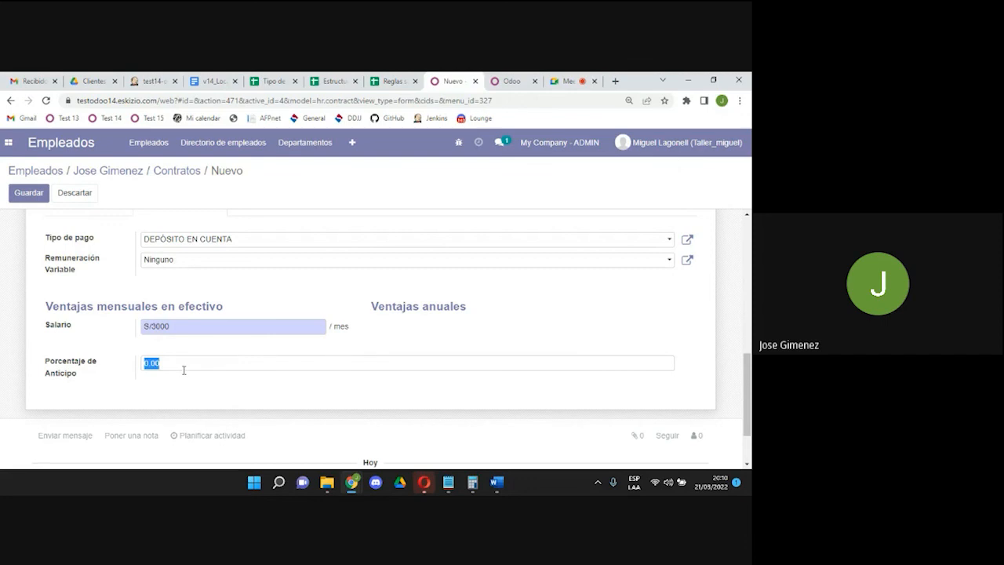
pyautogui.write('0.5')
pyautogui.click(27, 194)
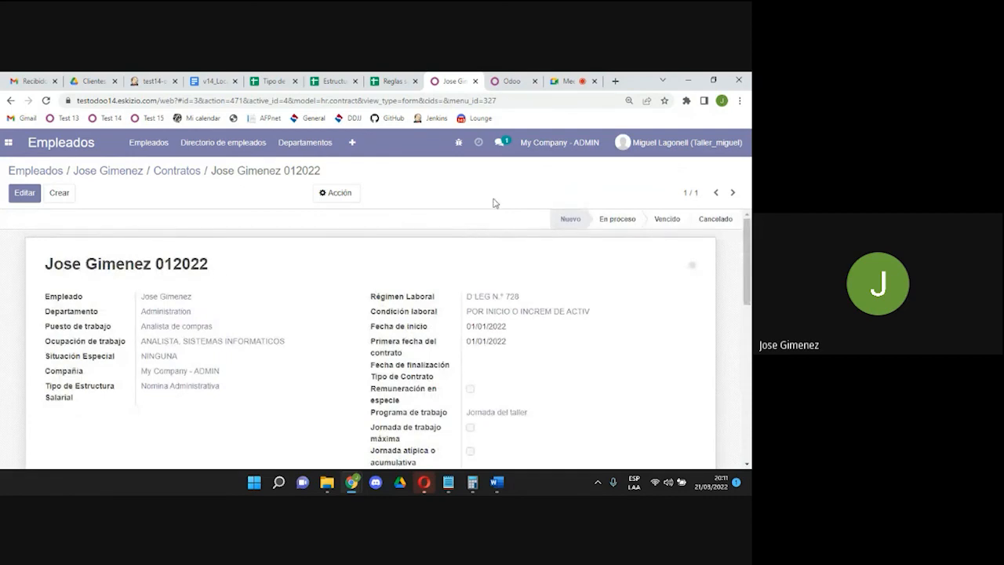
# Return to the employee's contracts board through the Contratos breadcrumb.
pyautogui.click(180, 172)
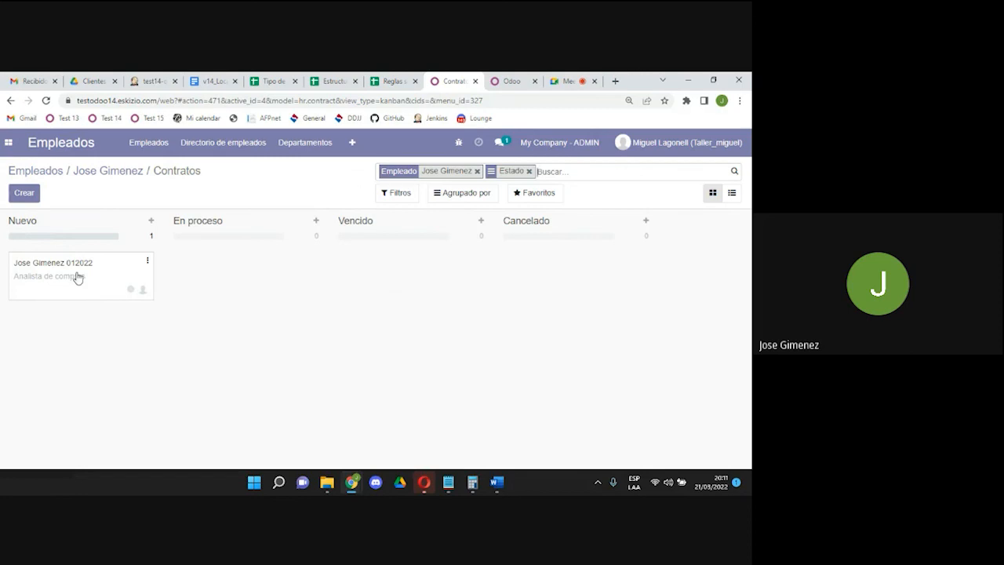
# Move the 012022 contract card from Nuevo to En proceso, then return to the Empleados overview.
pyautogui.moveTo(75, 278); pyautogui.dragTo(204, 278)
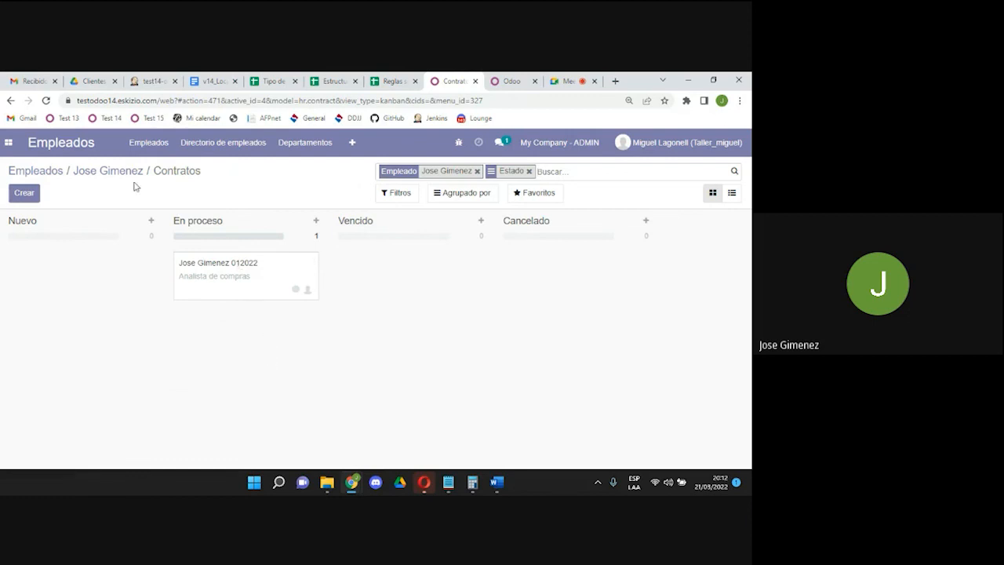
pyautogui.click(104, 171)
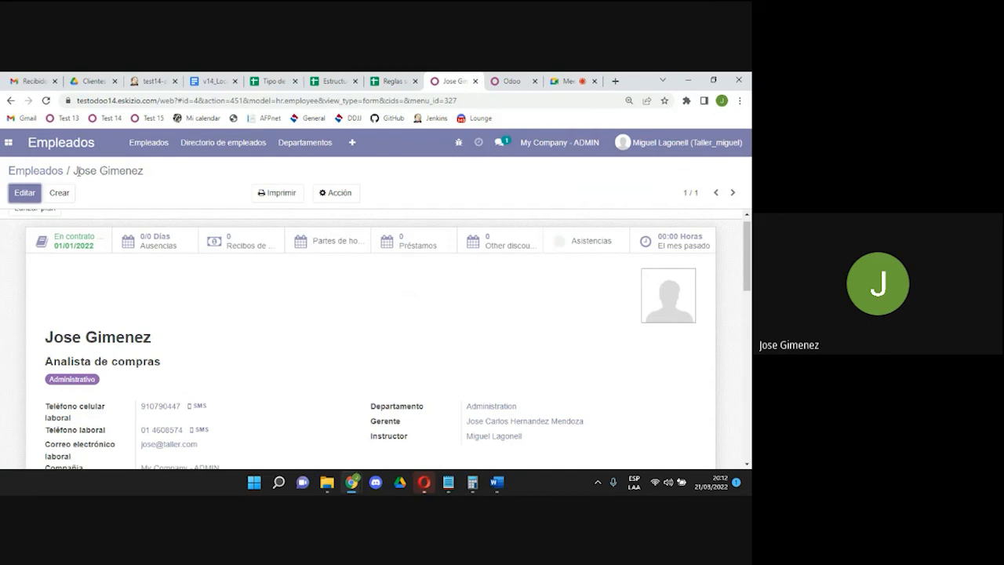
pyautogui.click(54, 172)
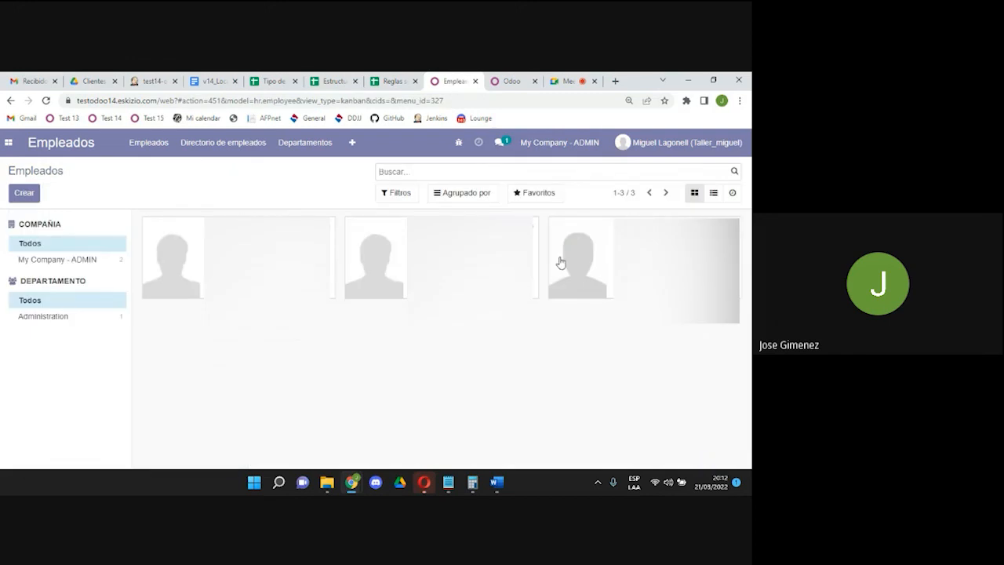